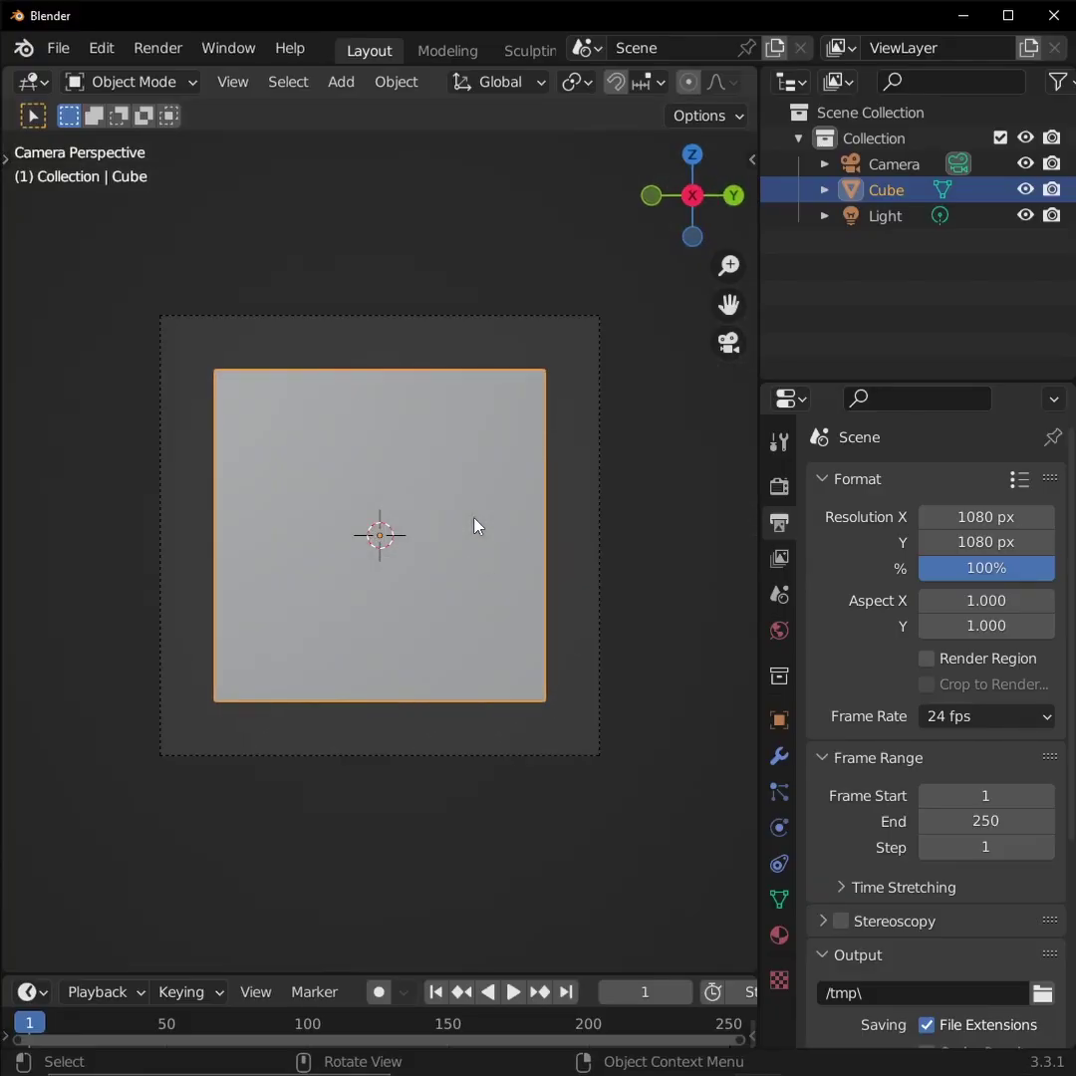
# - Add a Subdivision Surface modifier to the cube with a viewport level of 2 and apply it
pyautogui.click(780, 756)
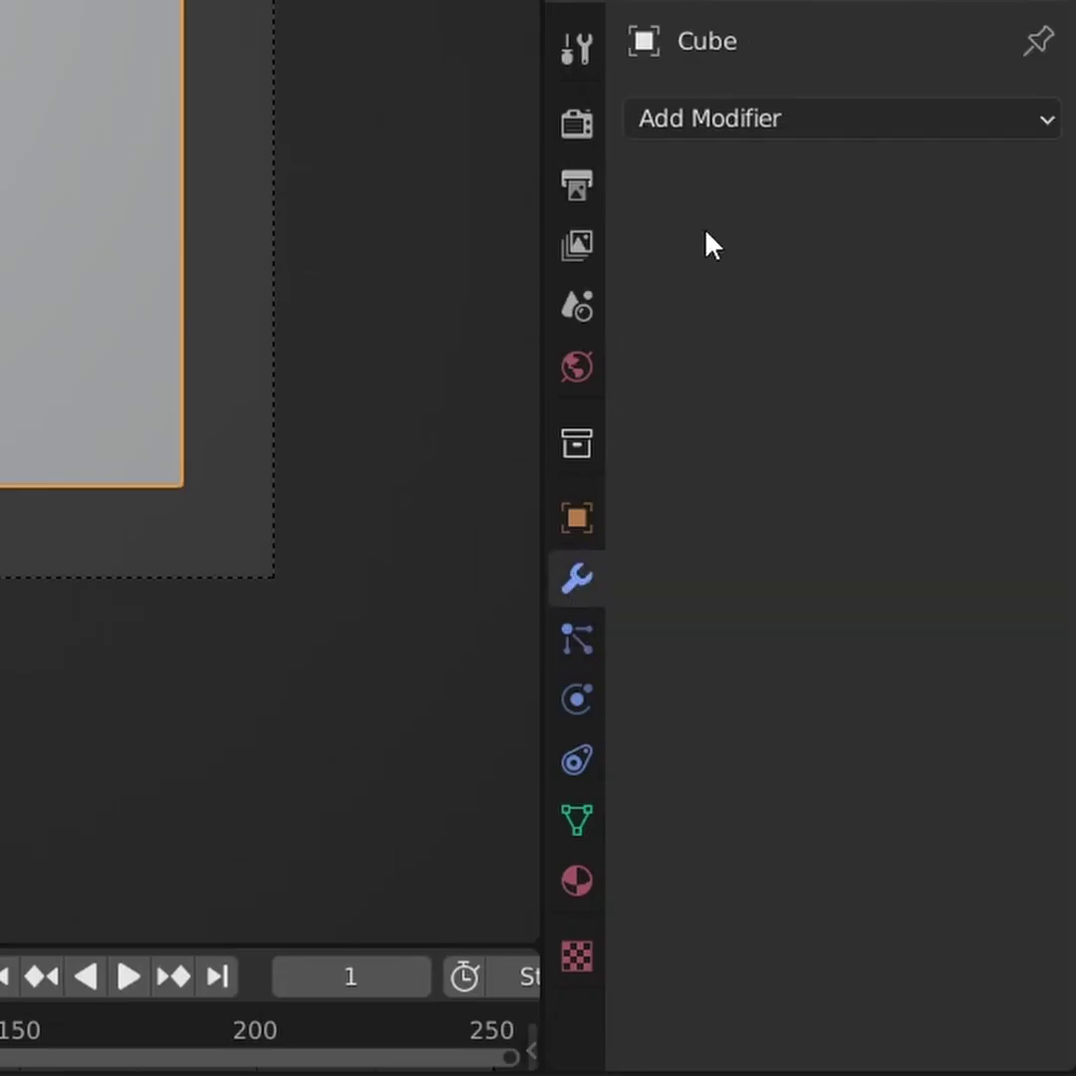
pyautogui.click(709, 118)
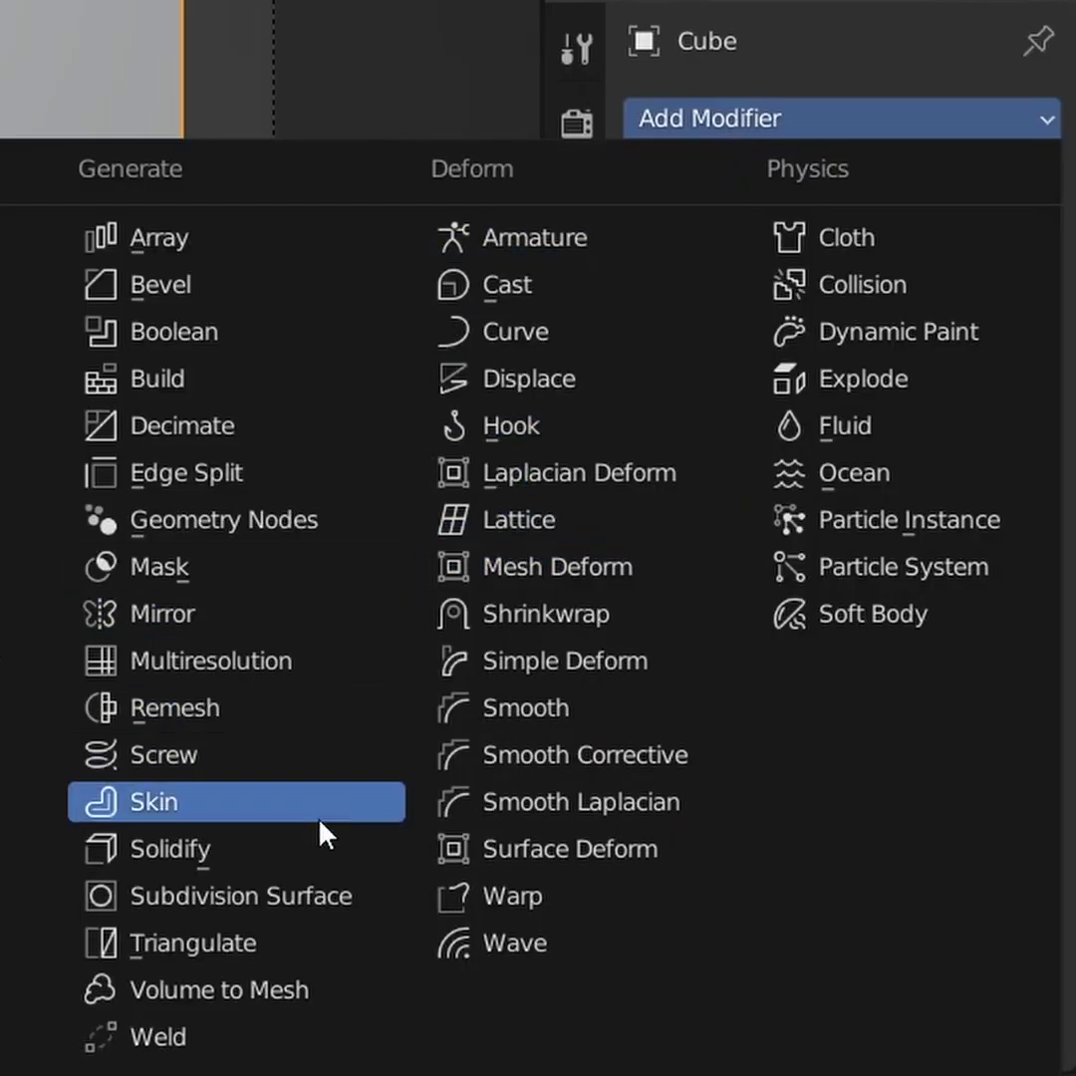
pyautogui.click(329, 893)
pyautogui.click(983, 309)
pyautogui.click(931, 188)
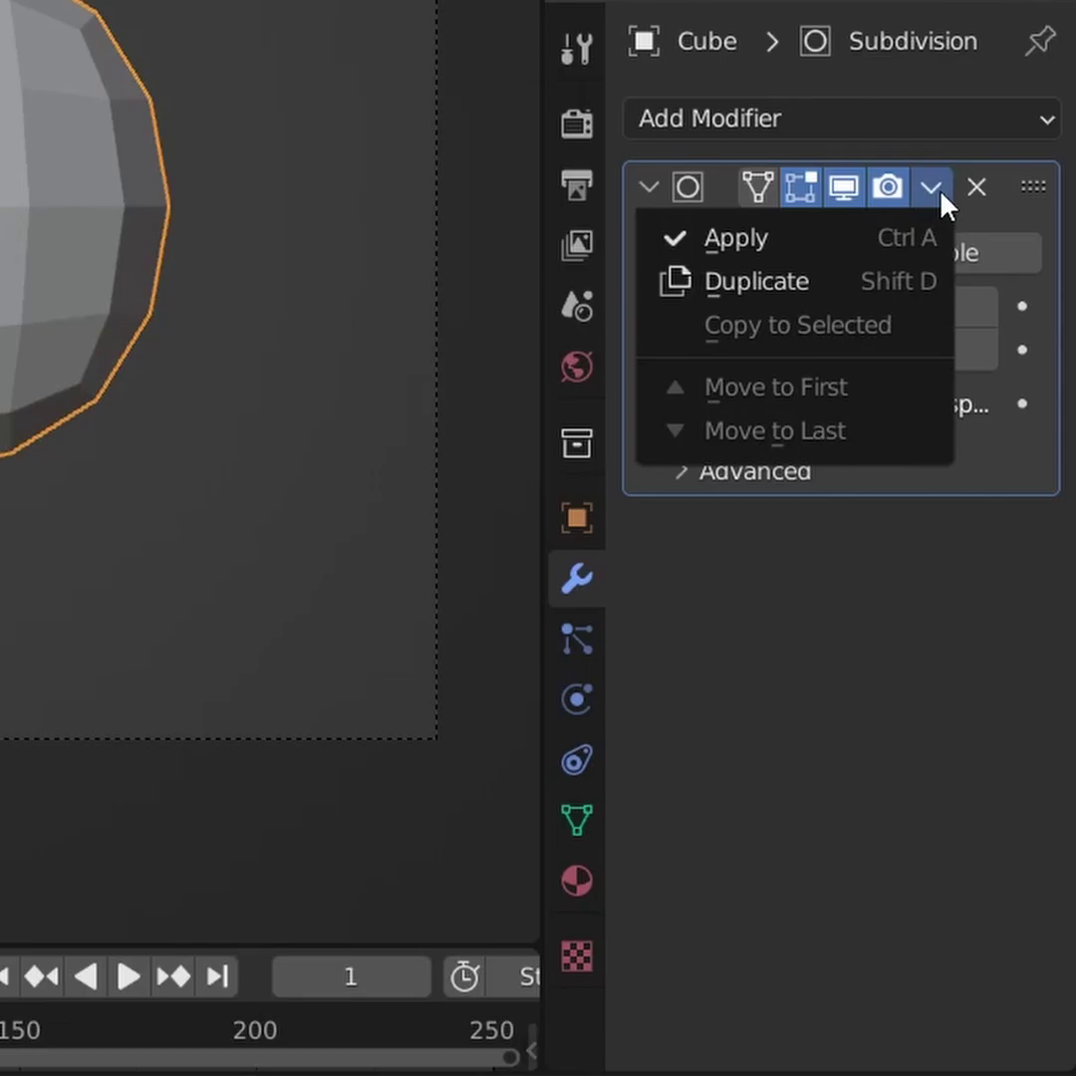
pyautogui.click(920, 242)
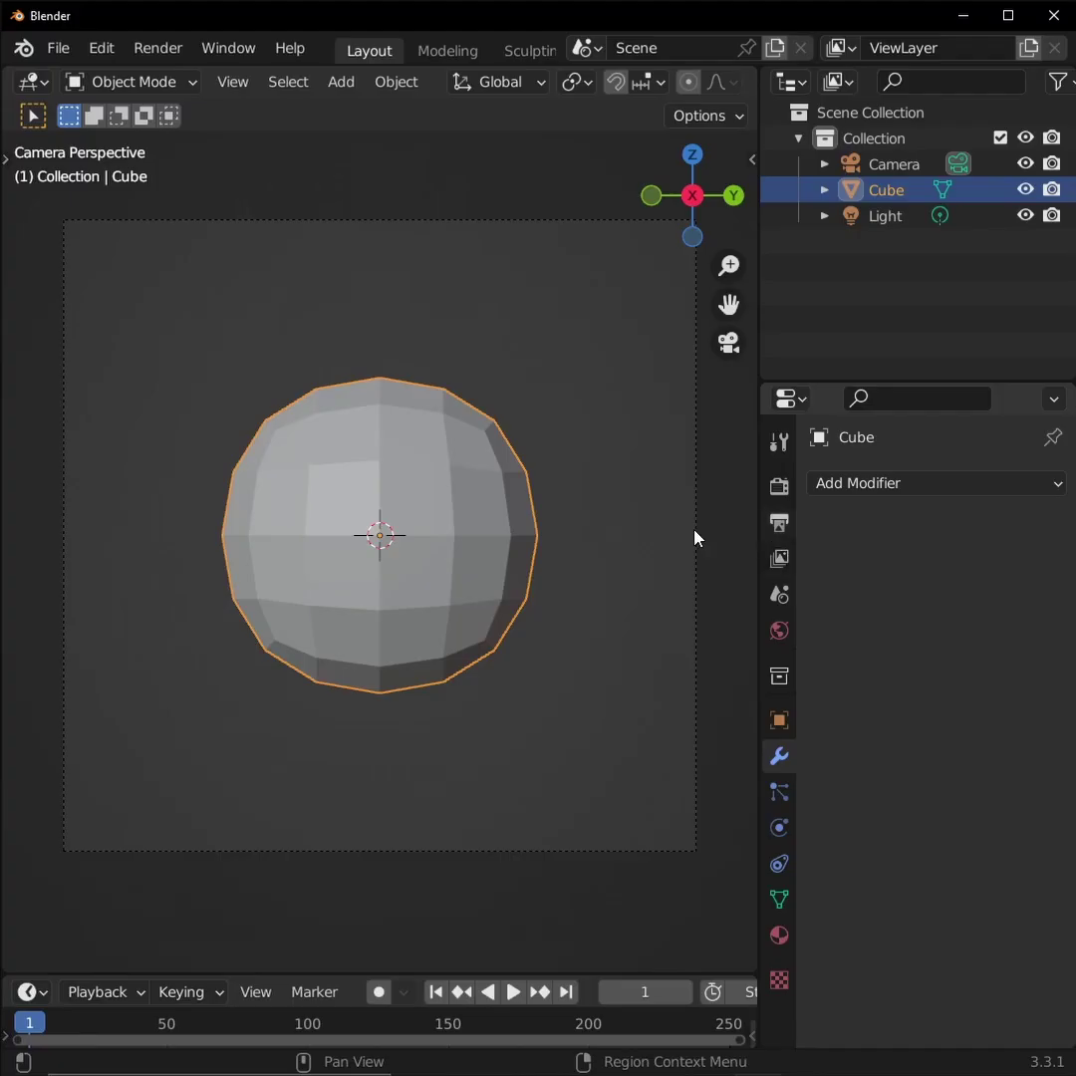
# - Round the whole subdivided cube mesh in Edit Mode with the To Sphere transform, and return to Object Mode
pyautogui.press('Tab')
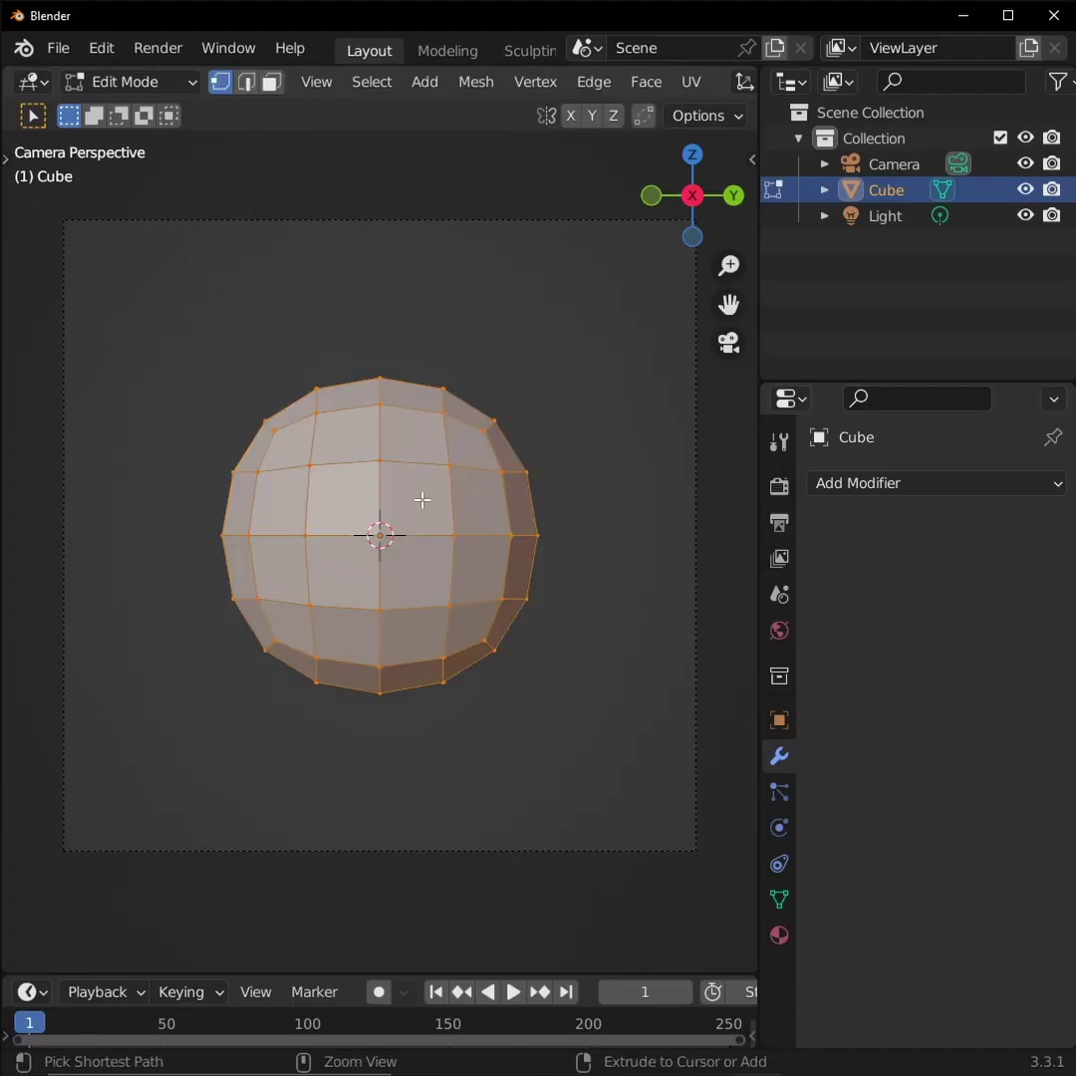
pyautogui.press('F3')
pyautogui.write('to spher')
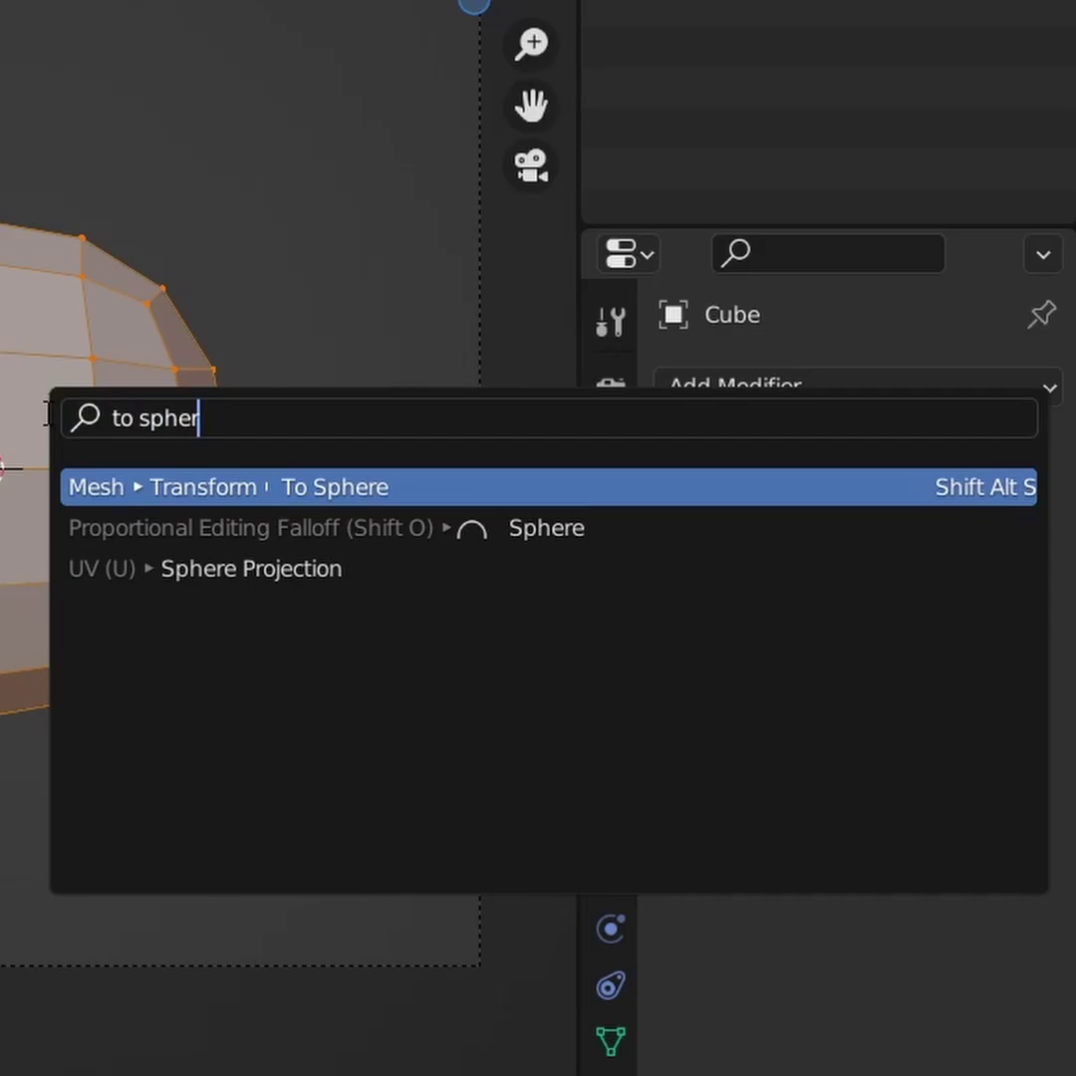
pyautogui.press('Return')
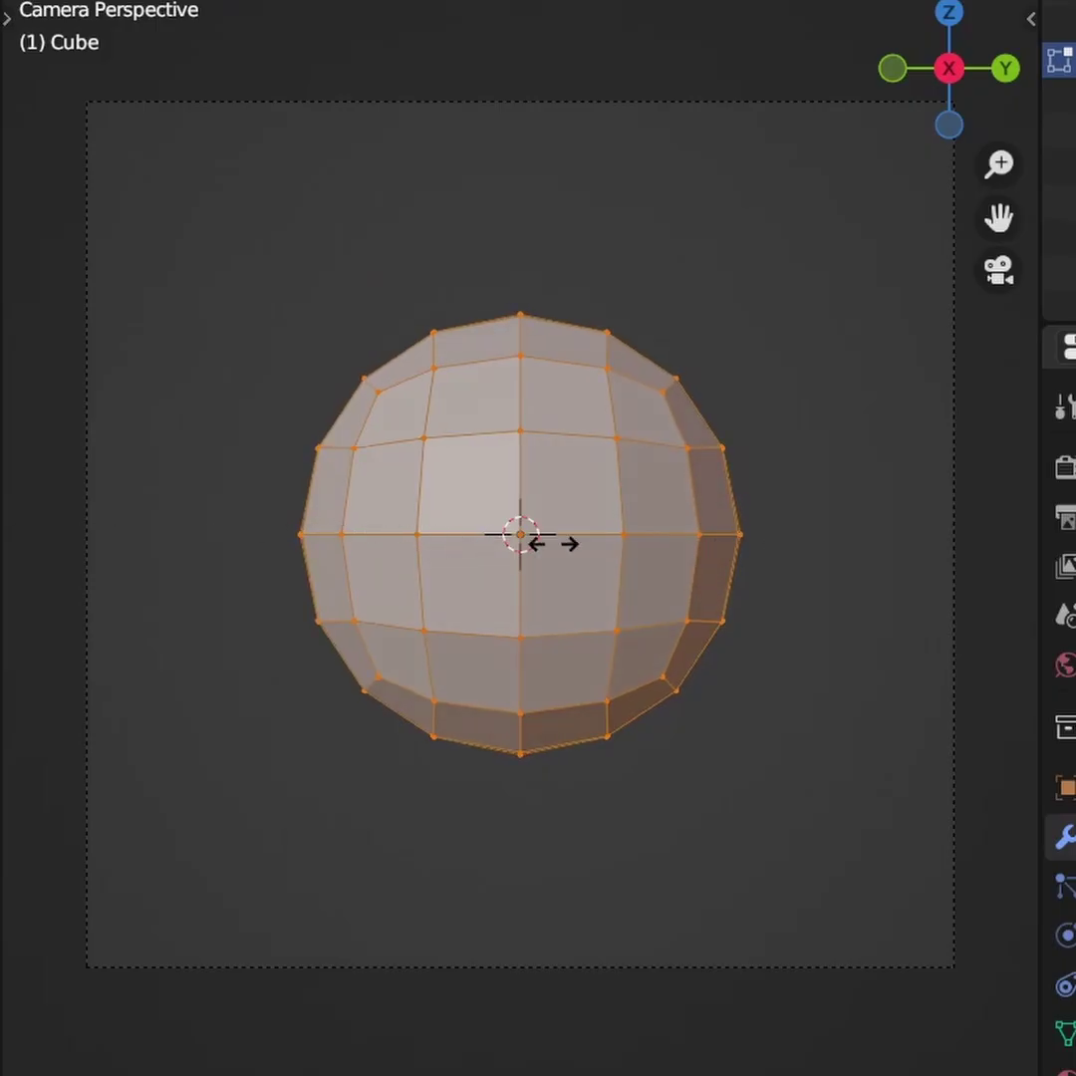
pyautogui.click(219, 582)
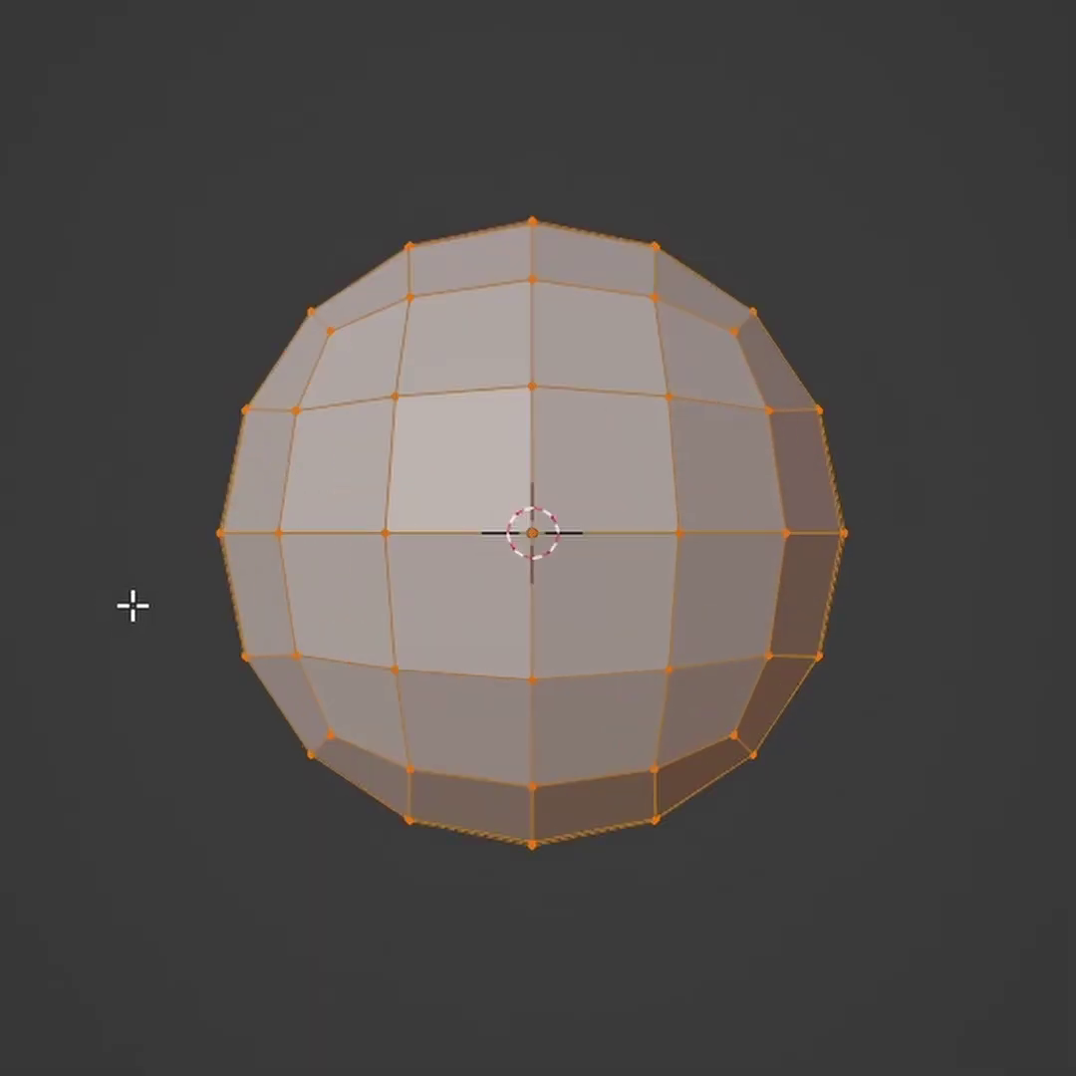
pyautogui.press('Tab')
# - Shade the sphere smooth and add a Subdivision Surface modifier with its viewport level set to 2
pyautogui.rightClick(348, 548)
pyautogui.click(347, 548)
pyautogui.click(889, 483)
pyautogui.click(345, 894)
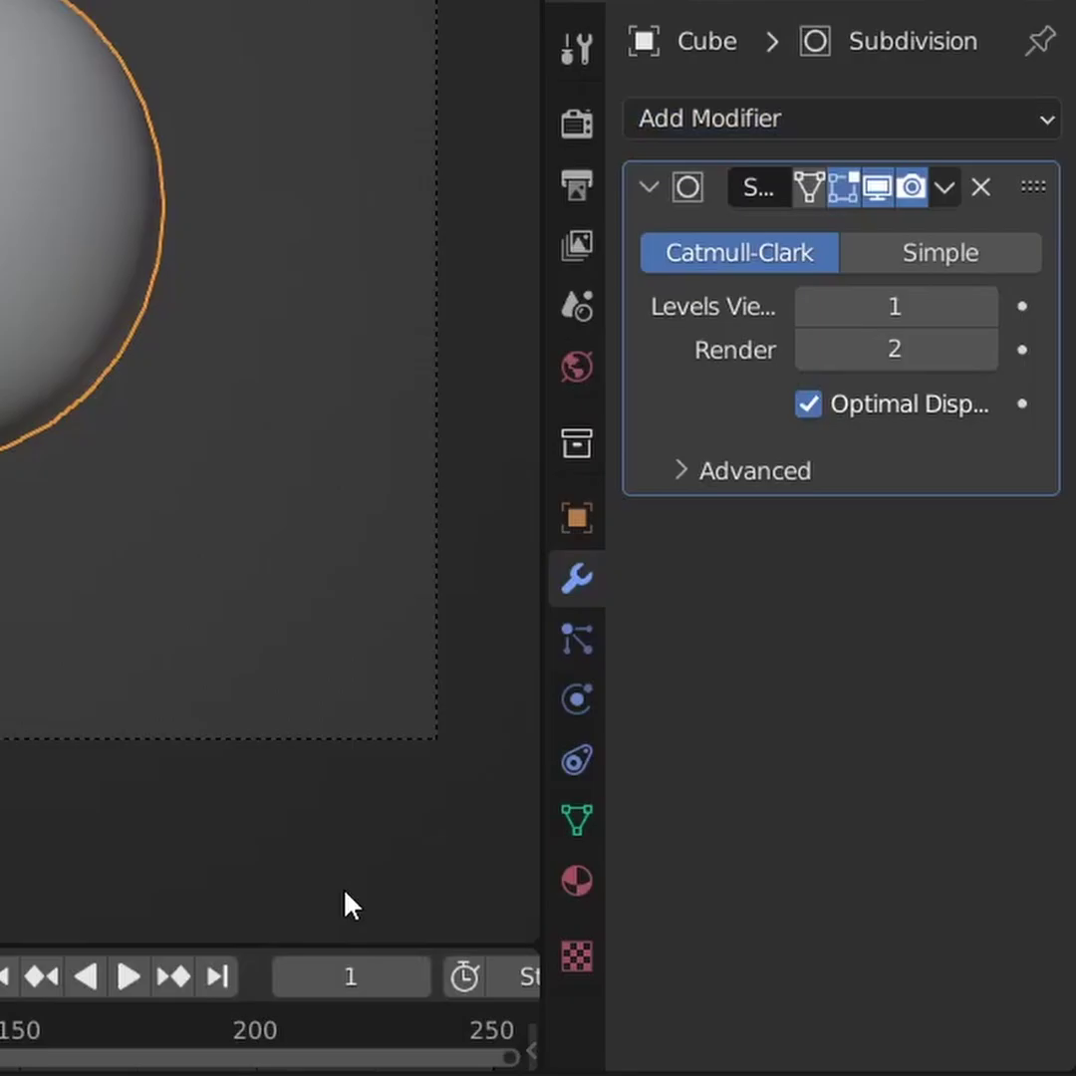
pyautogui.hotkey('ctrl', '2')
pyautogui.press('Tab')
pyautogui.press('Tab')
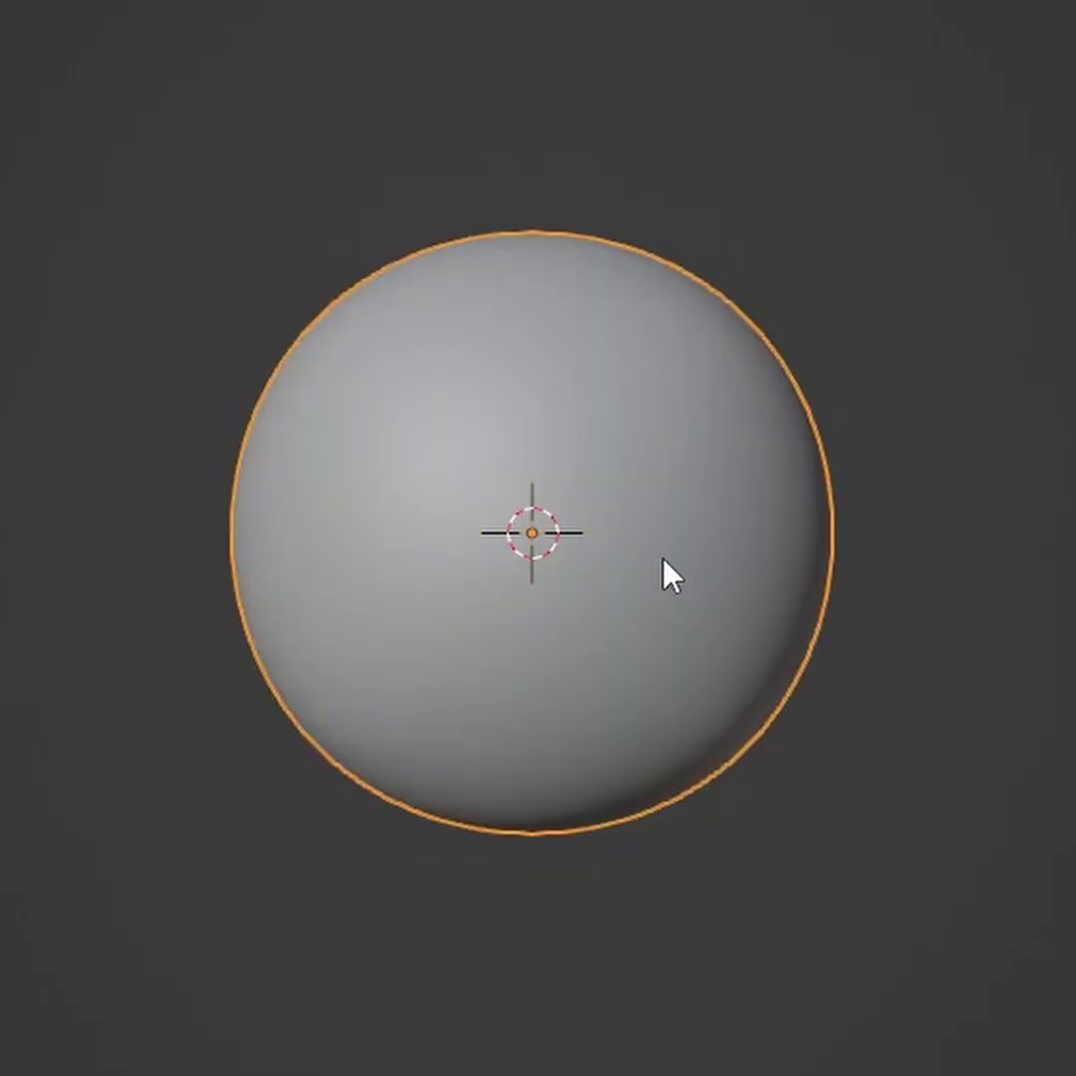
pyautogui.press('Tab')
pyautogui.press('Tab')
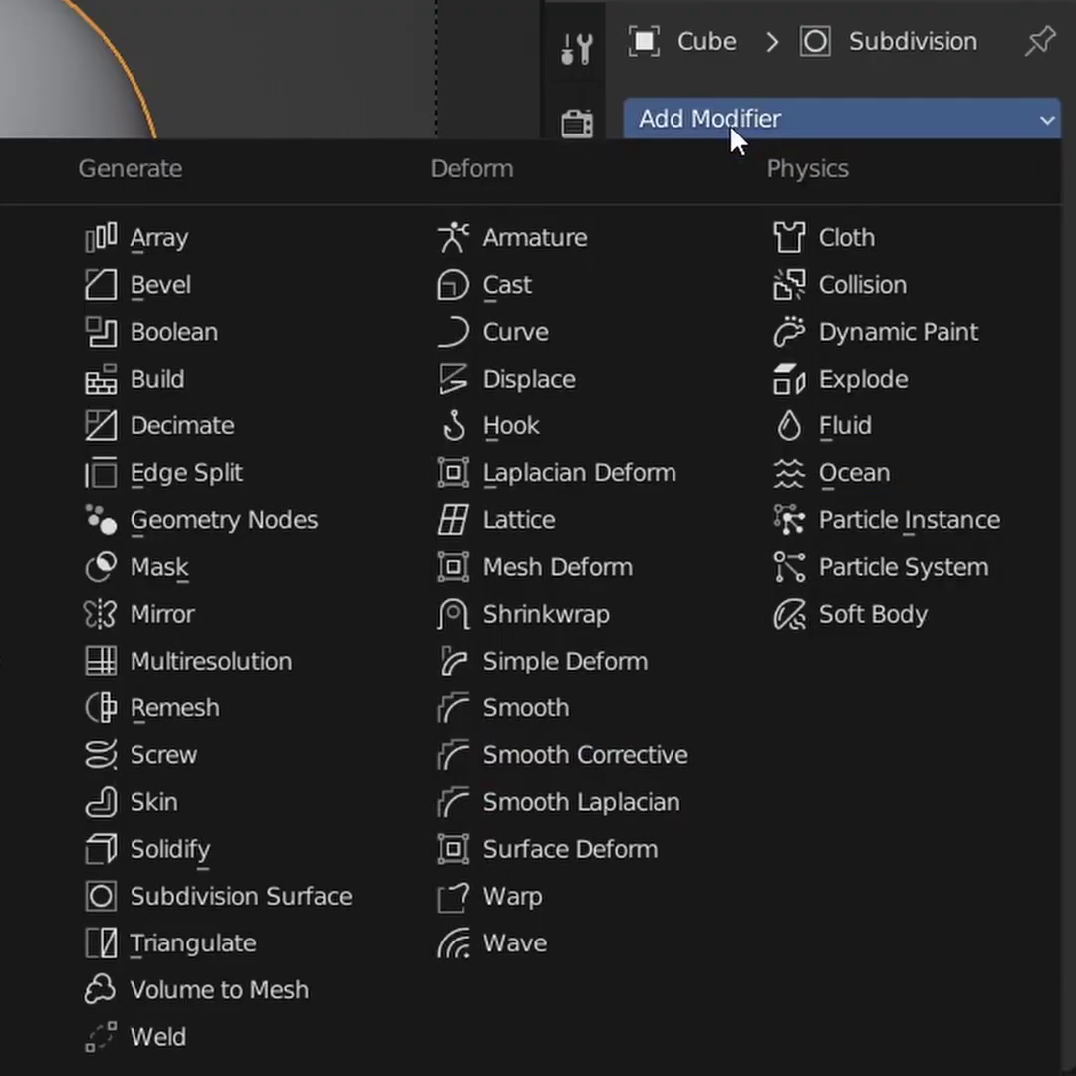
# - Add a Displace modifier to the sphere and give it a new texture of type Musgrave
pyautogui.click(667, 377)
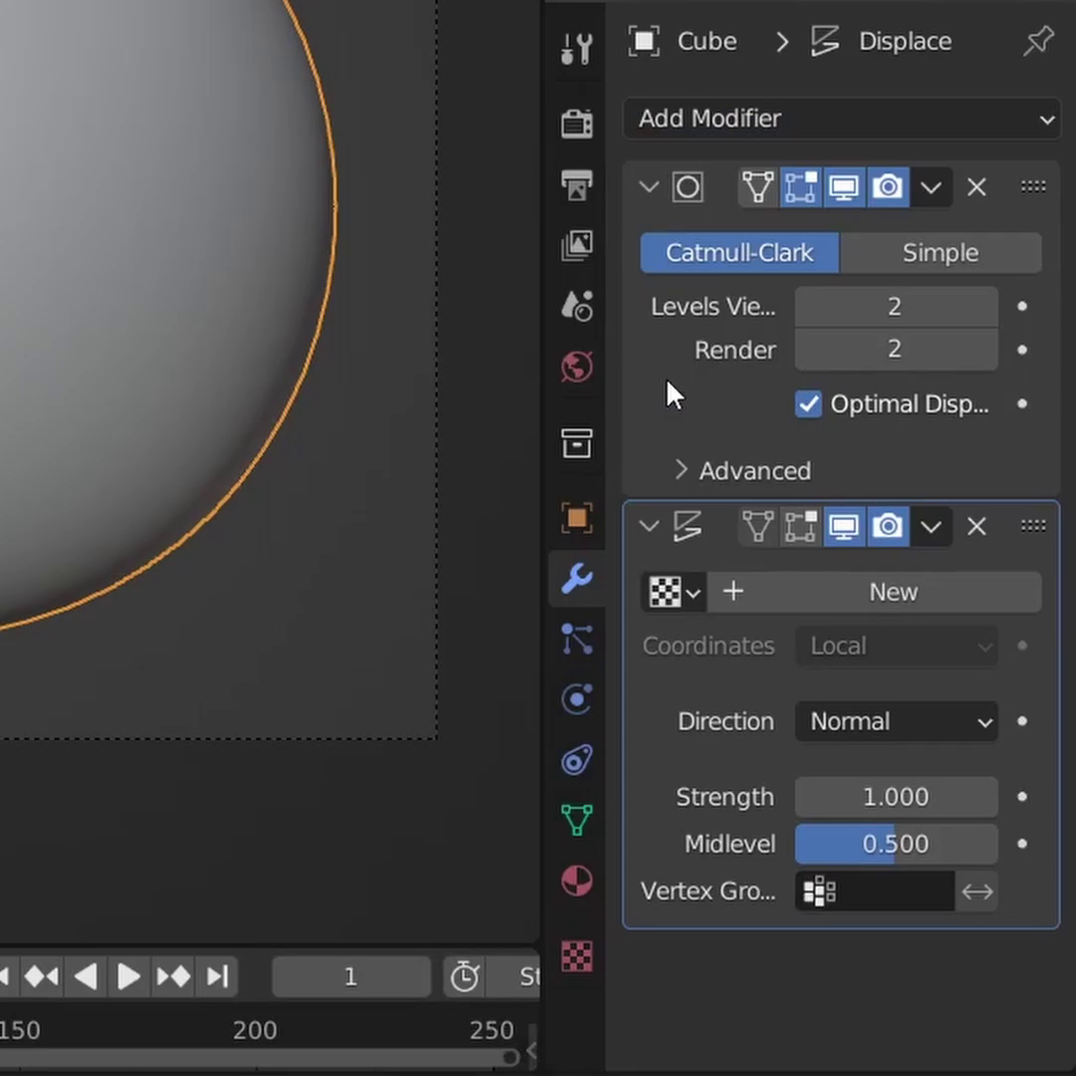
pyautogui.click(744, 591)
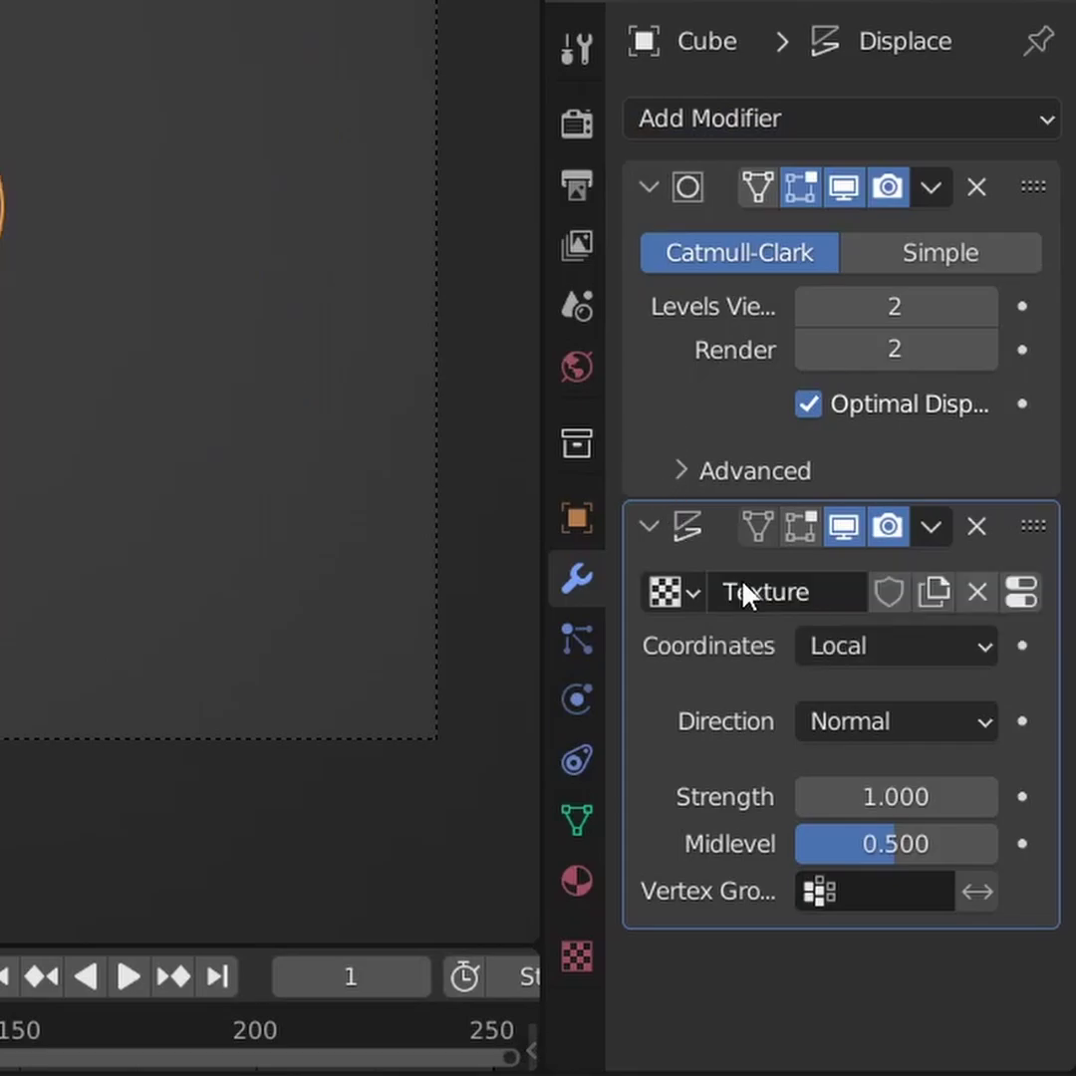
pyautogui.click(578, 959)
pyautogui.click(940, 244)
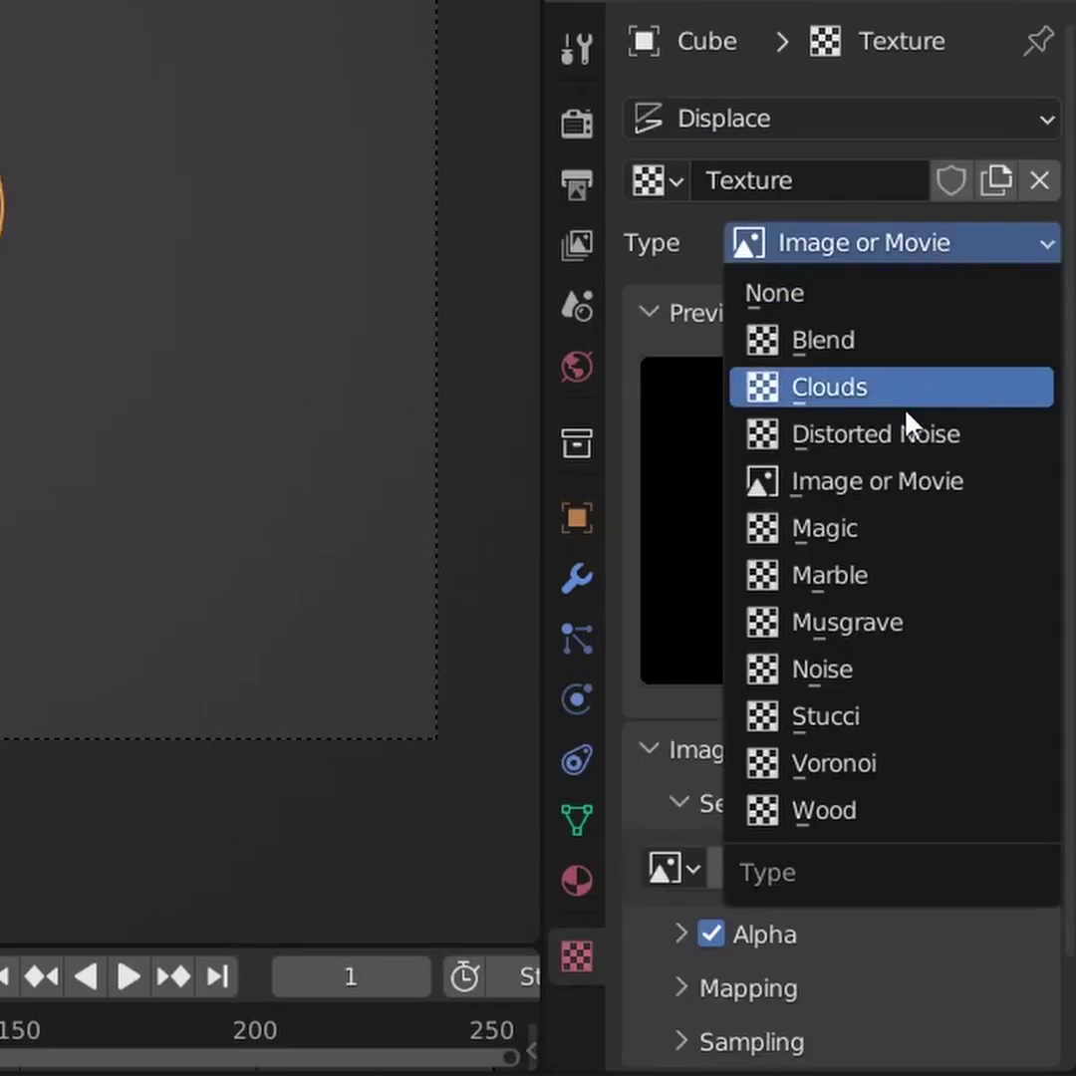
pyautogui.click(864, 622)
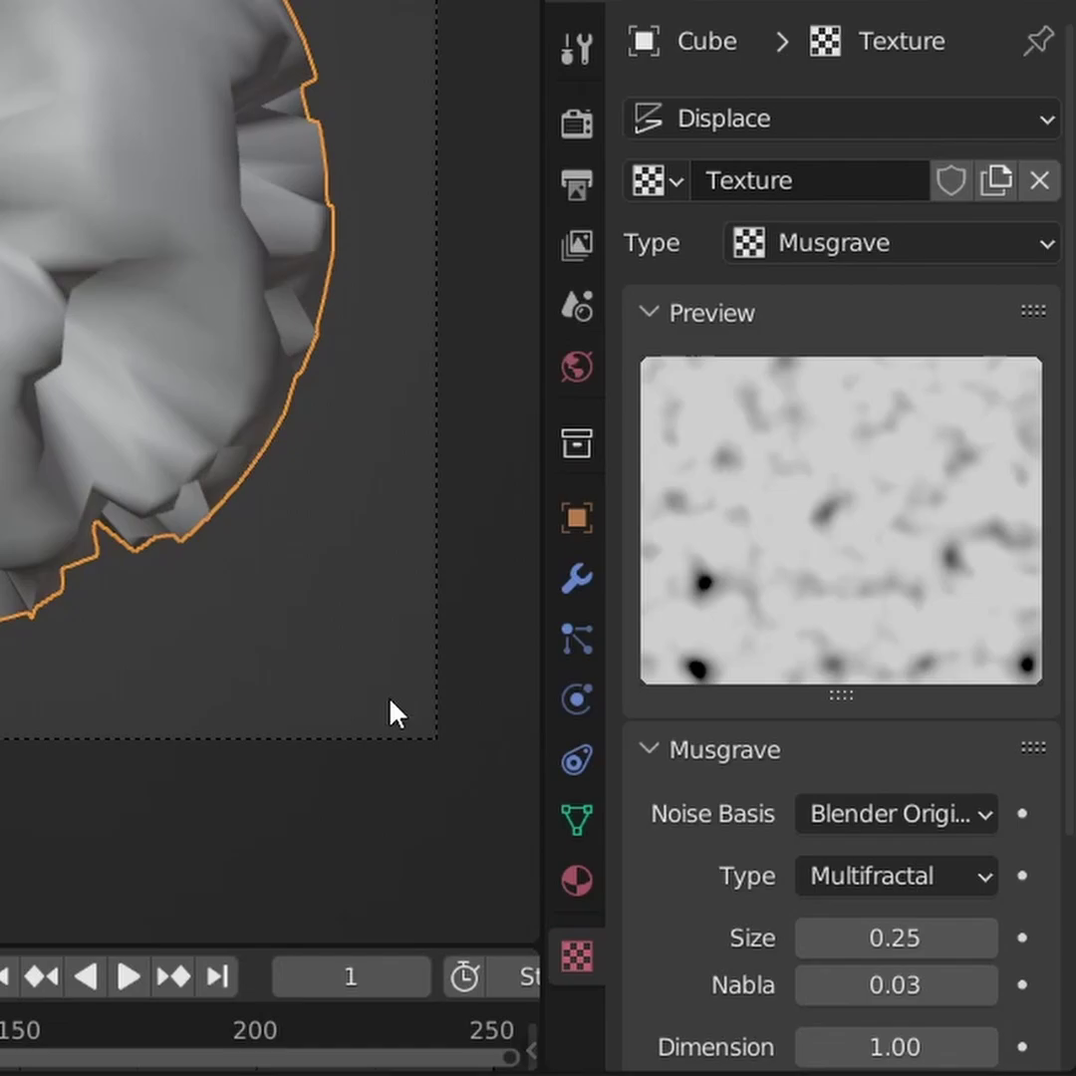
# - Set the Displace modifier's strength to 0.02
pyautogui.click(576, 578)
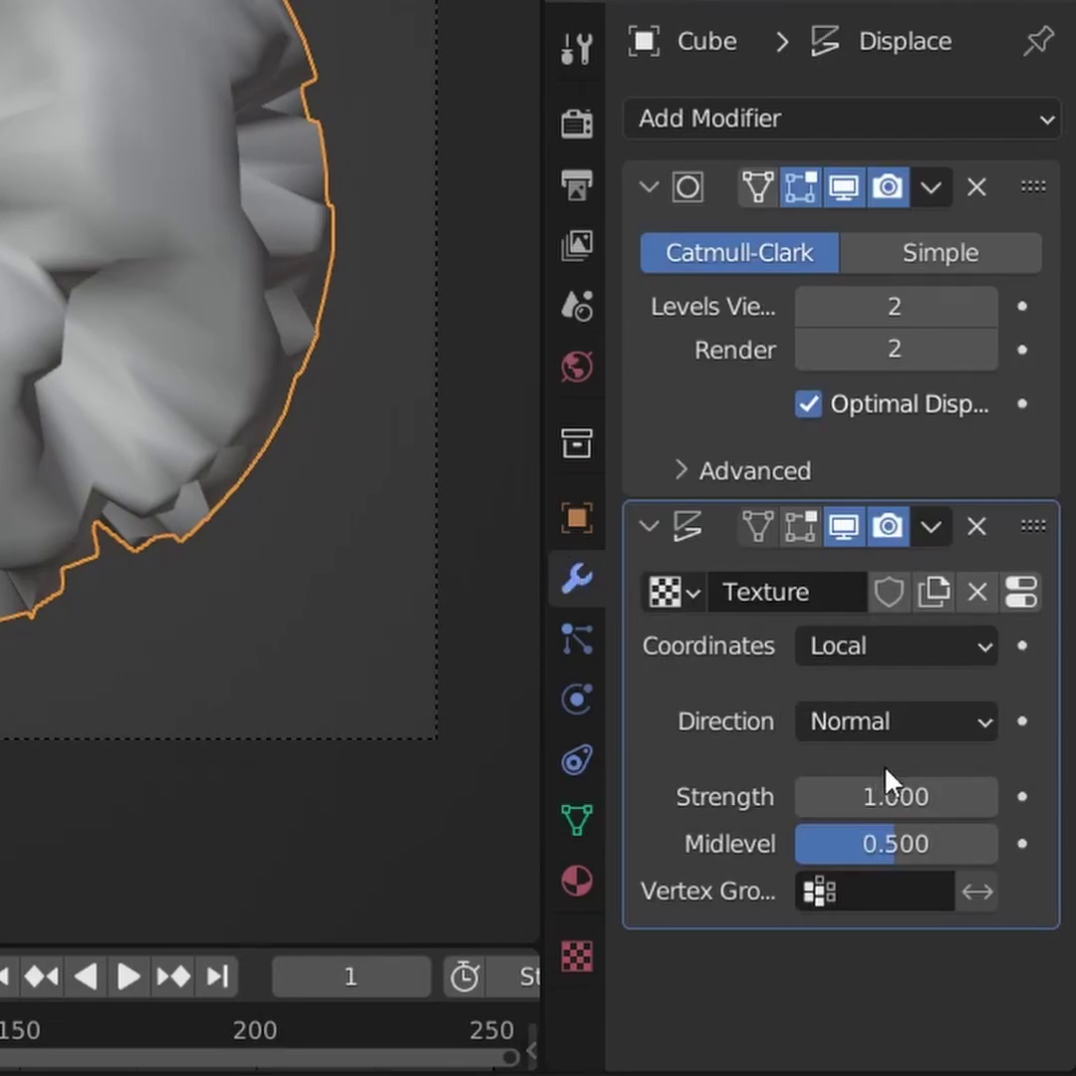
pyautogui.click(914, 792)
pyautogui.write('.02')
pyautogui.press('Return')
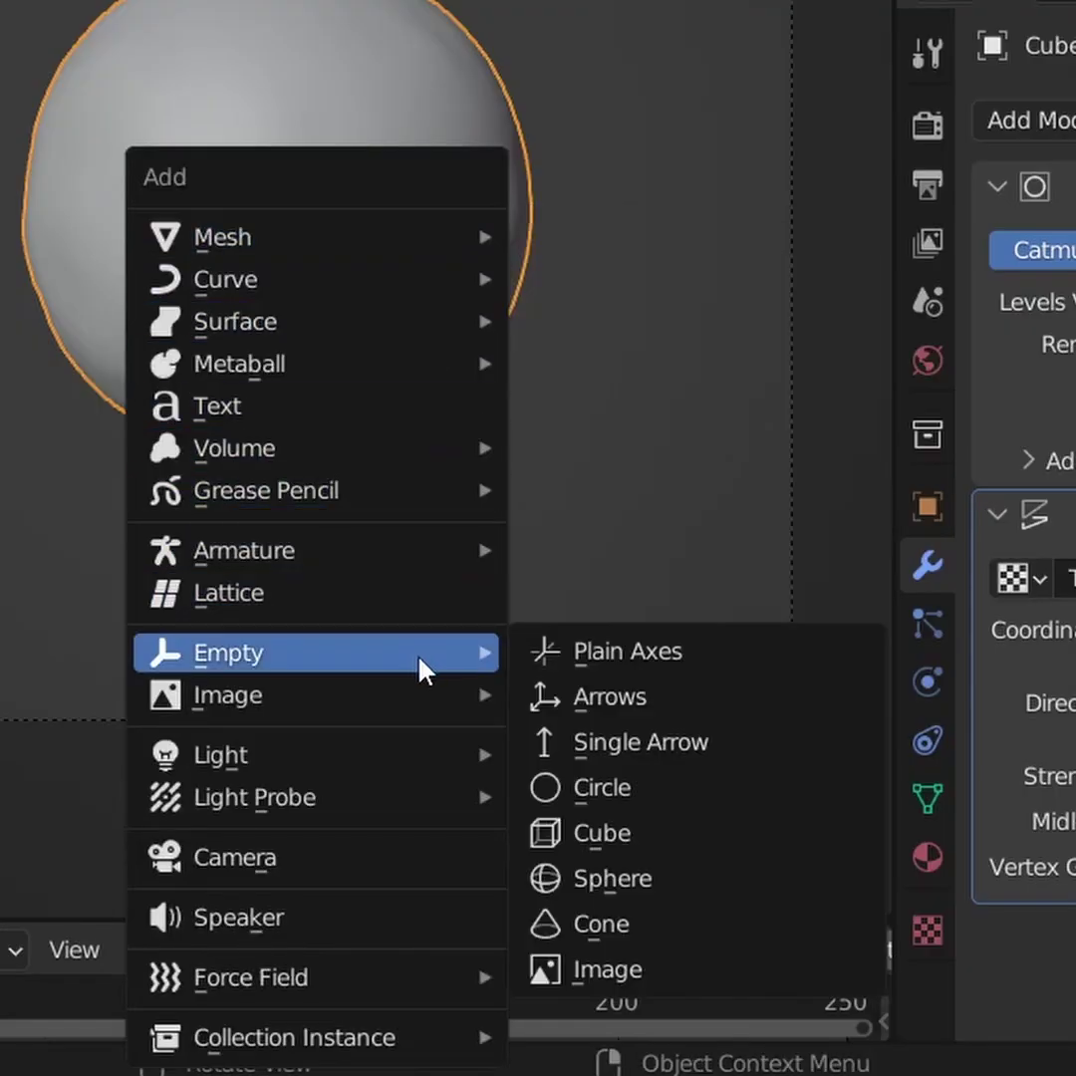
# - Add a Plain Axes empty and move it along the negative Y axis by about 1.57 m, beside the sphere
pyautogui.click(625, 651)
pyautogui.press('g')
pyautogui.press('y')
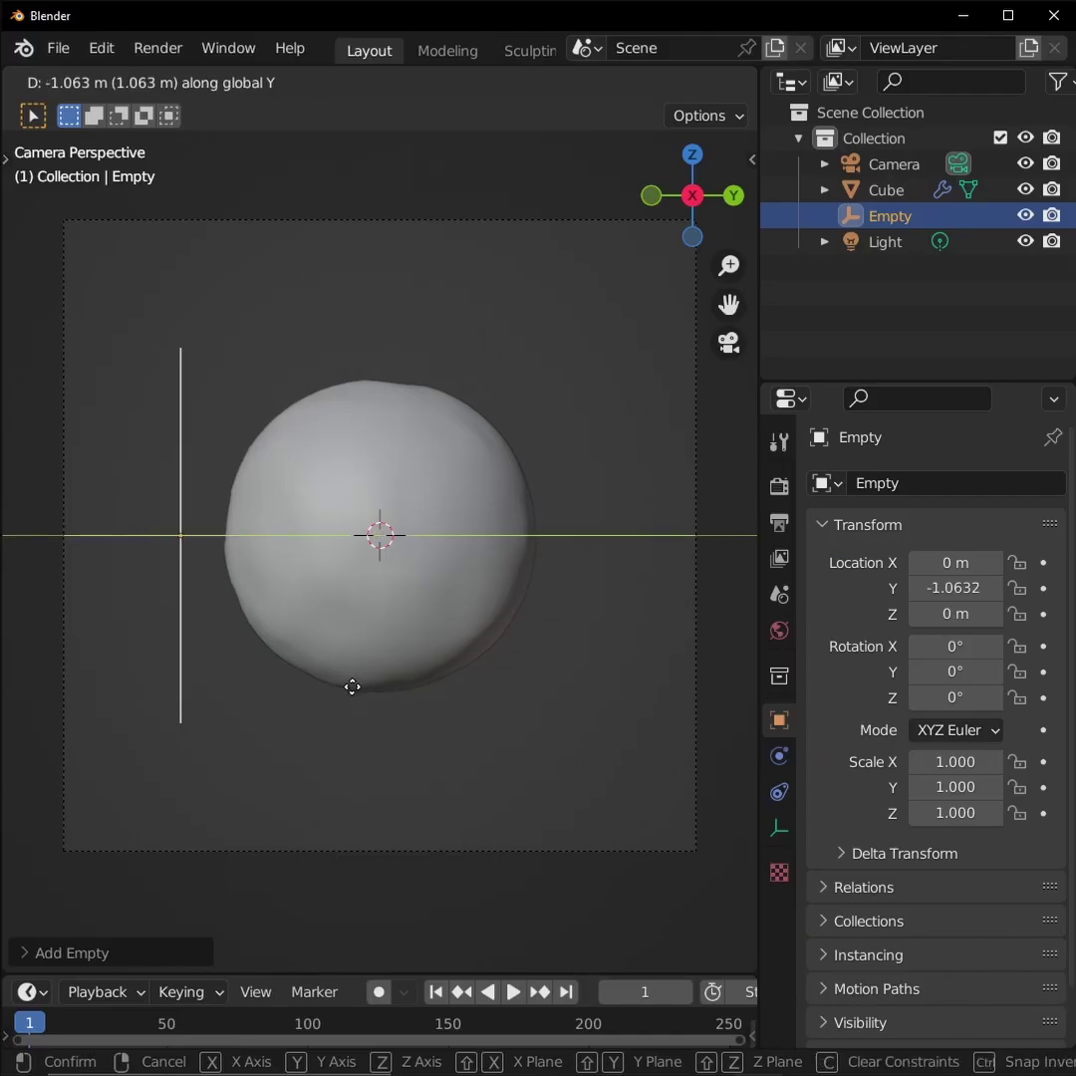
pyautogui.click(351, 687)
# - Rename the empty as Something Important
pyautogui.press('F2')
pyautogui.write('Somethi')
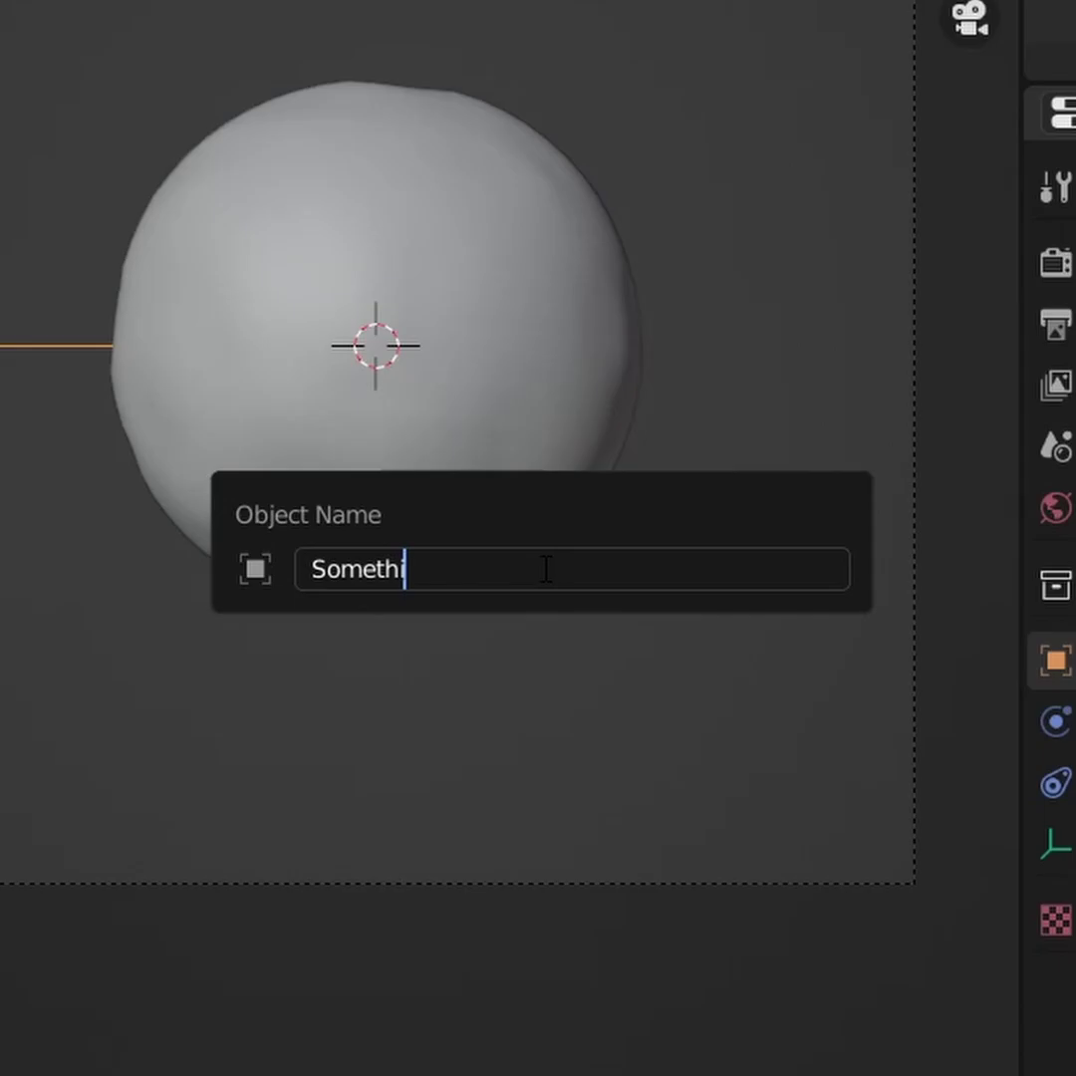
pyautogui.write('ng Impor')
pyautogui.write('tant')
pyautogui.press('Return')
# - Set the sphere's Displace modifier to Object texture coordinates, using the Something Important empty as the object
pyautogui.click(458, 368)
pyautogui.scroll(2, 480, 419)
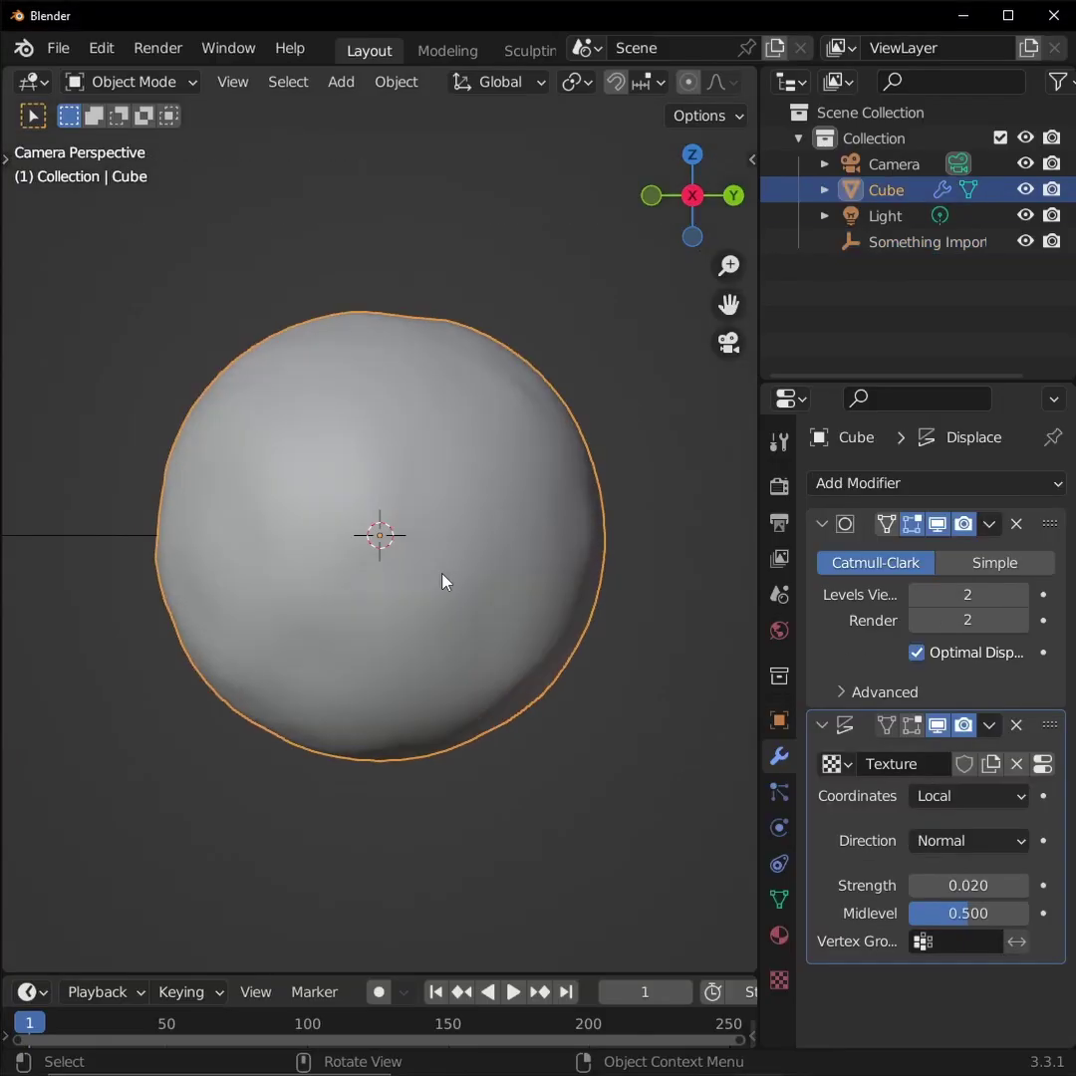
pyautogui.click(968, 796)
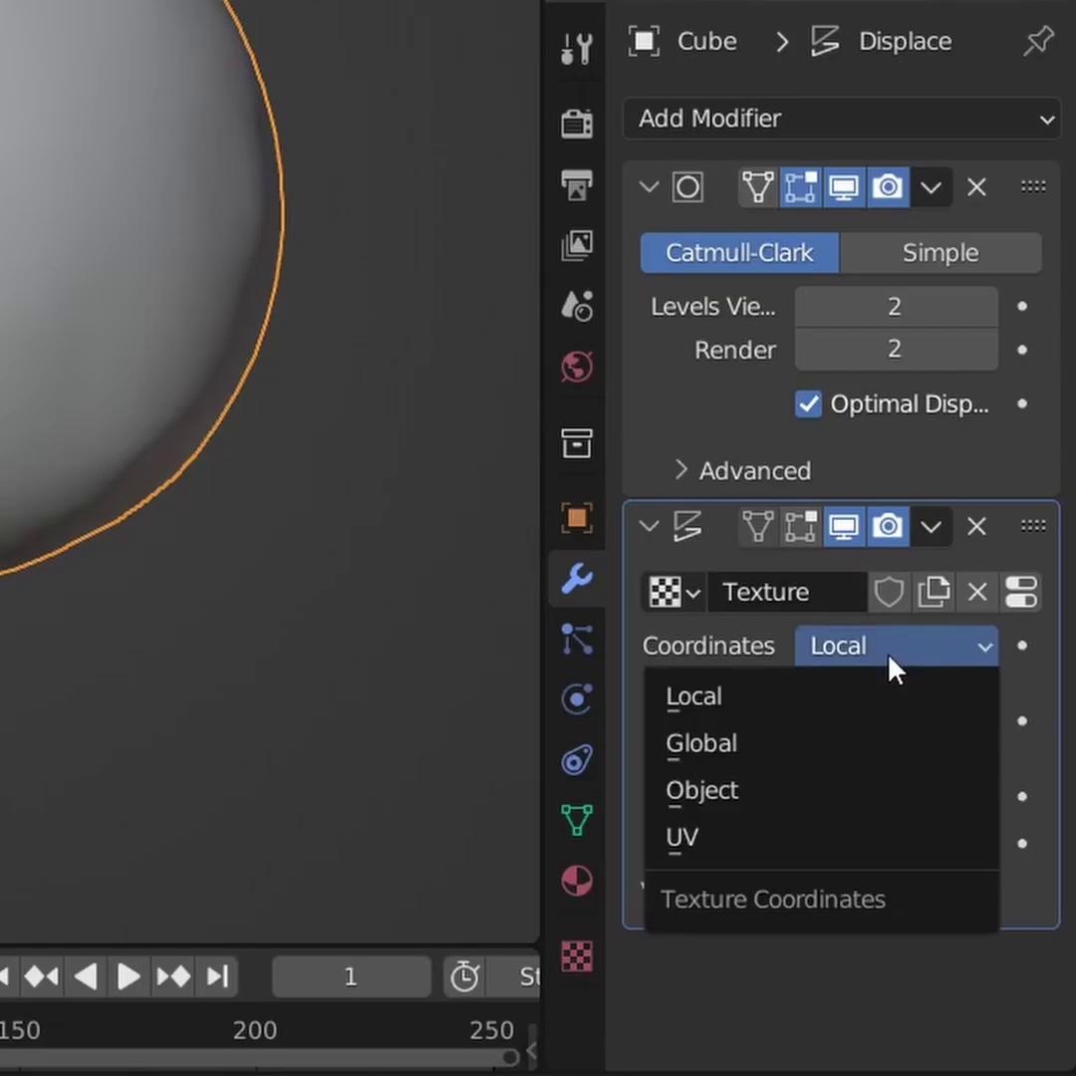
pyautogui.click(906, 891)
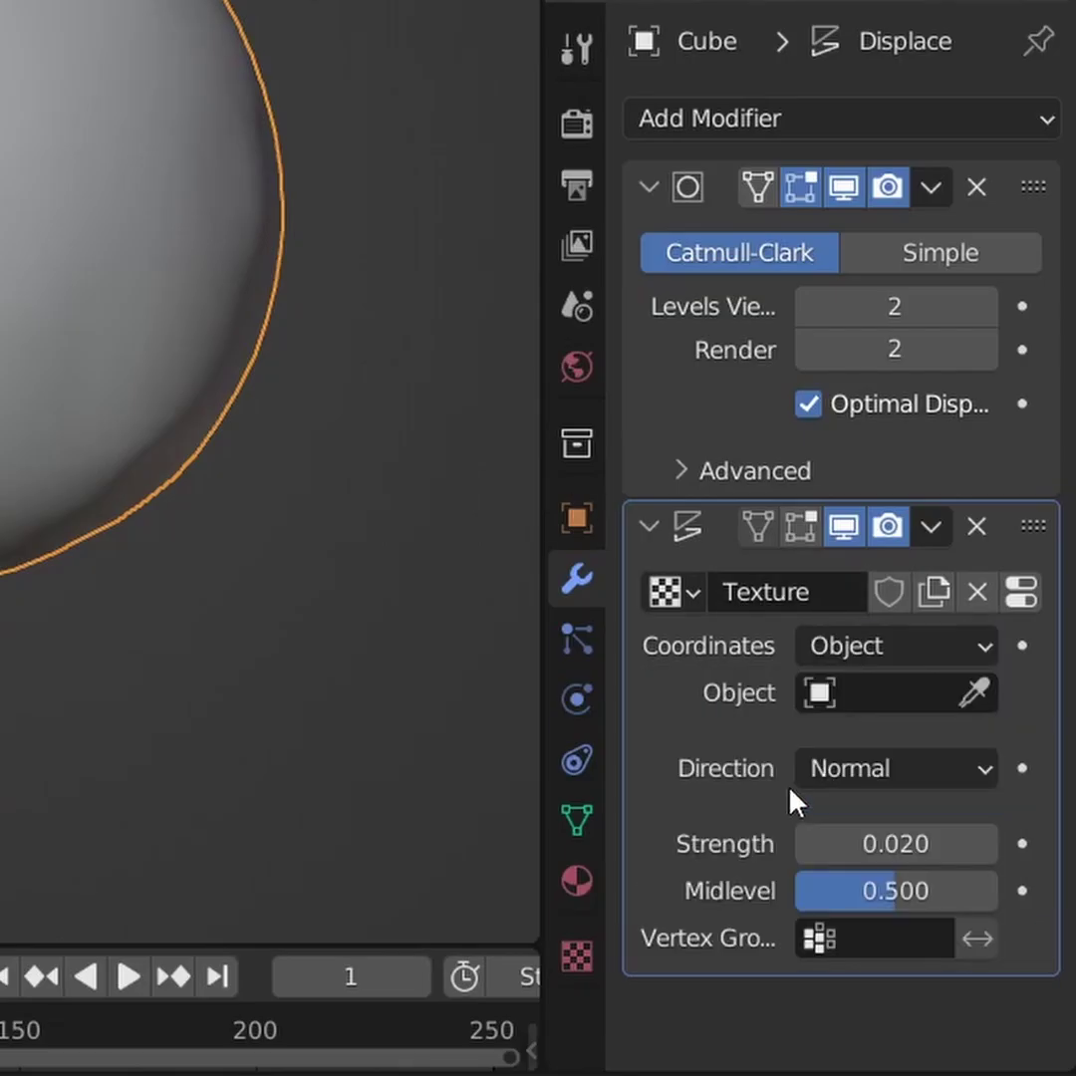
pyautogui.click(832, 694)
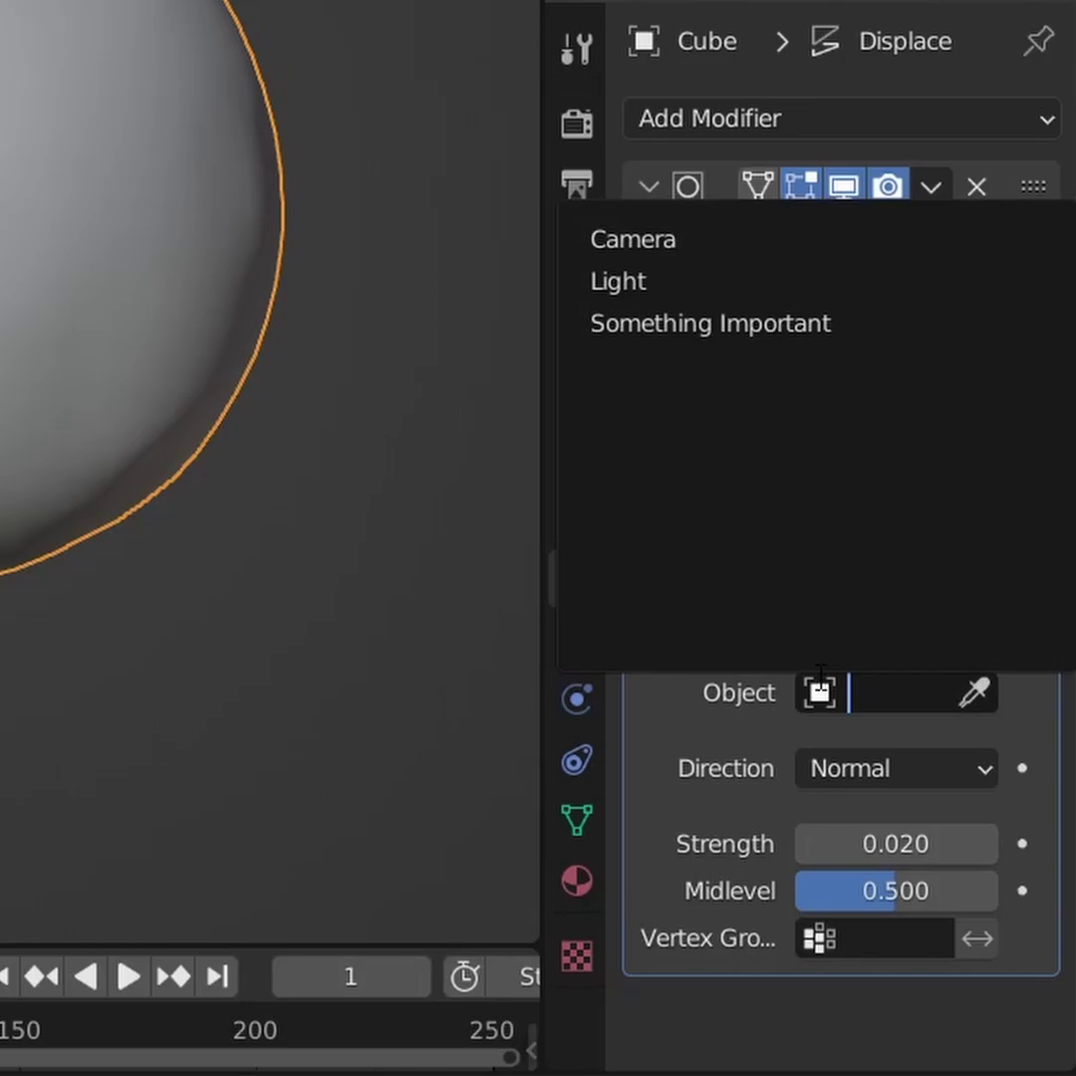
pyautogui.click(697, 329)
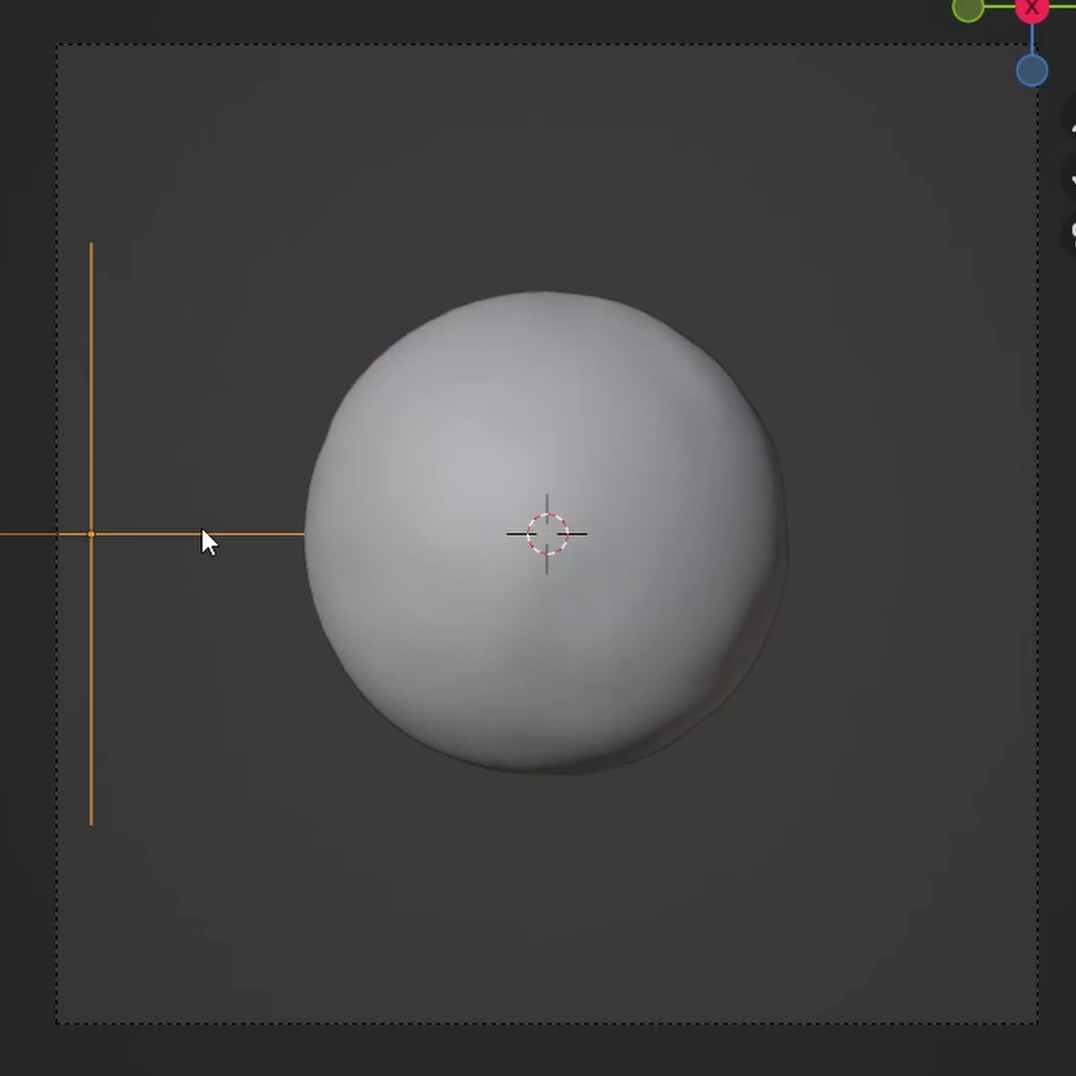
pyautogui.press('g')
pyautogui.press('s')
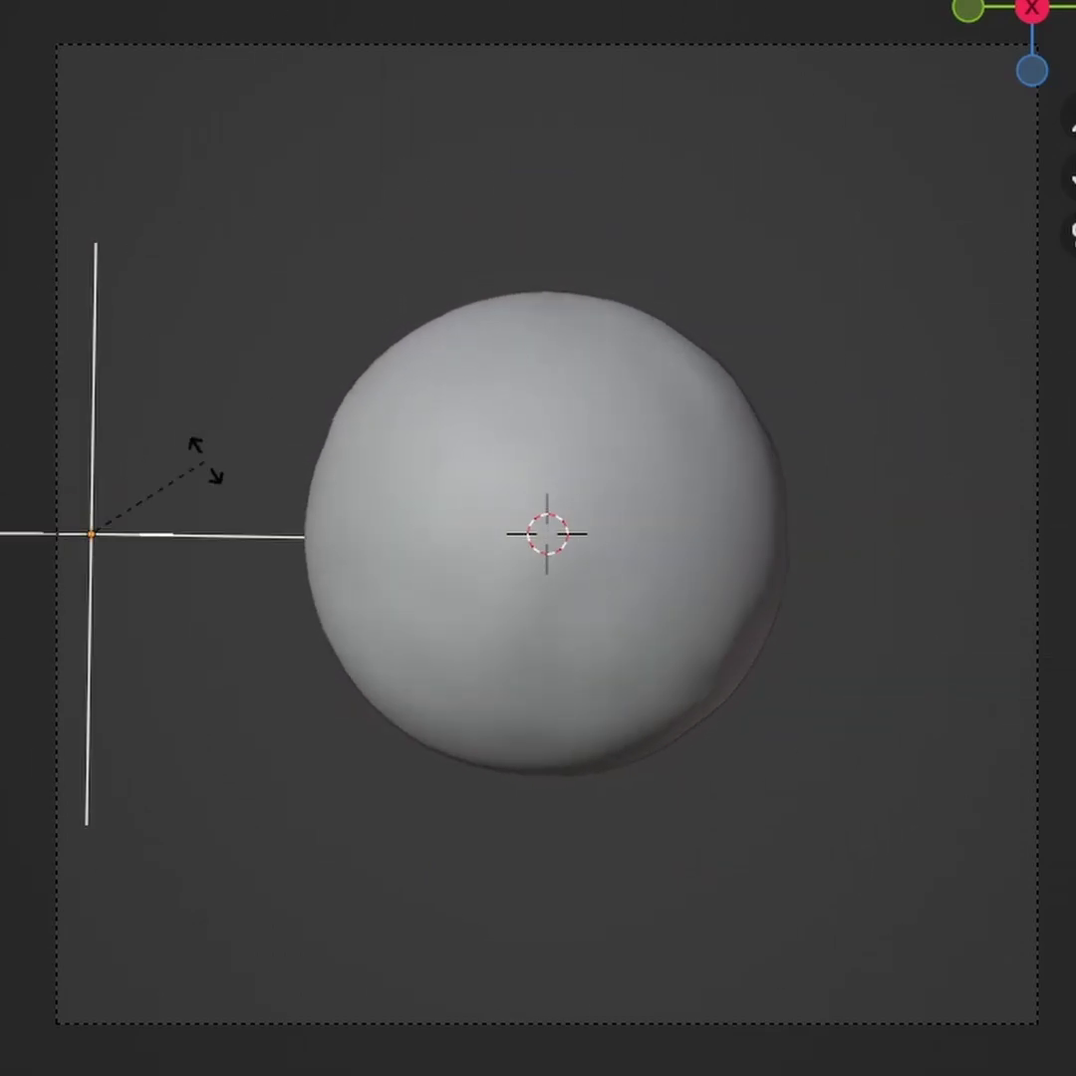
pyautogui.press('r')
pyautogui.press('Escape')
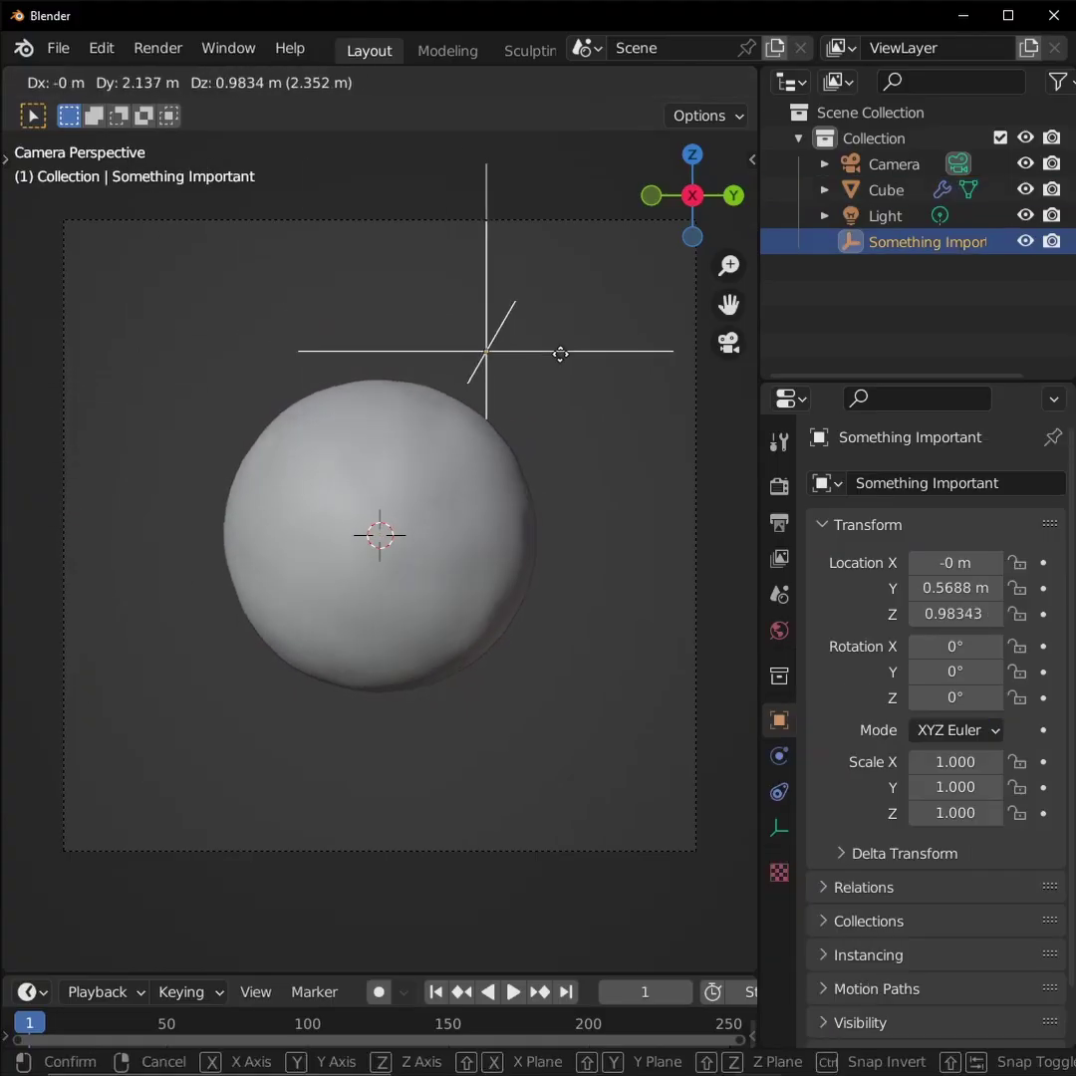
pyautogui.press('Escape')
pyautogui.press('r')
pyautogui.press('r')
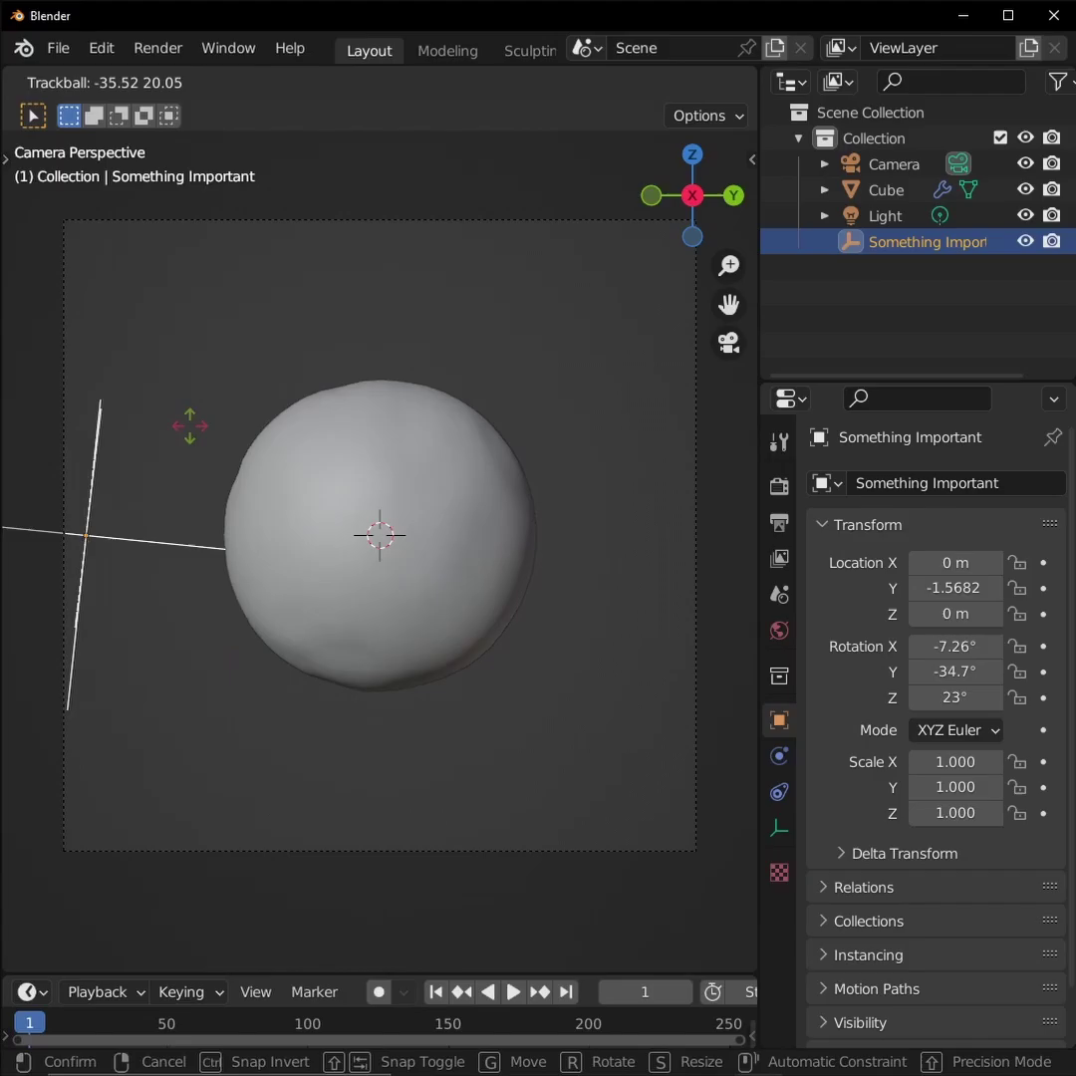
pyautogui.press('Escape')
pyautogui.press('s')
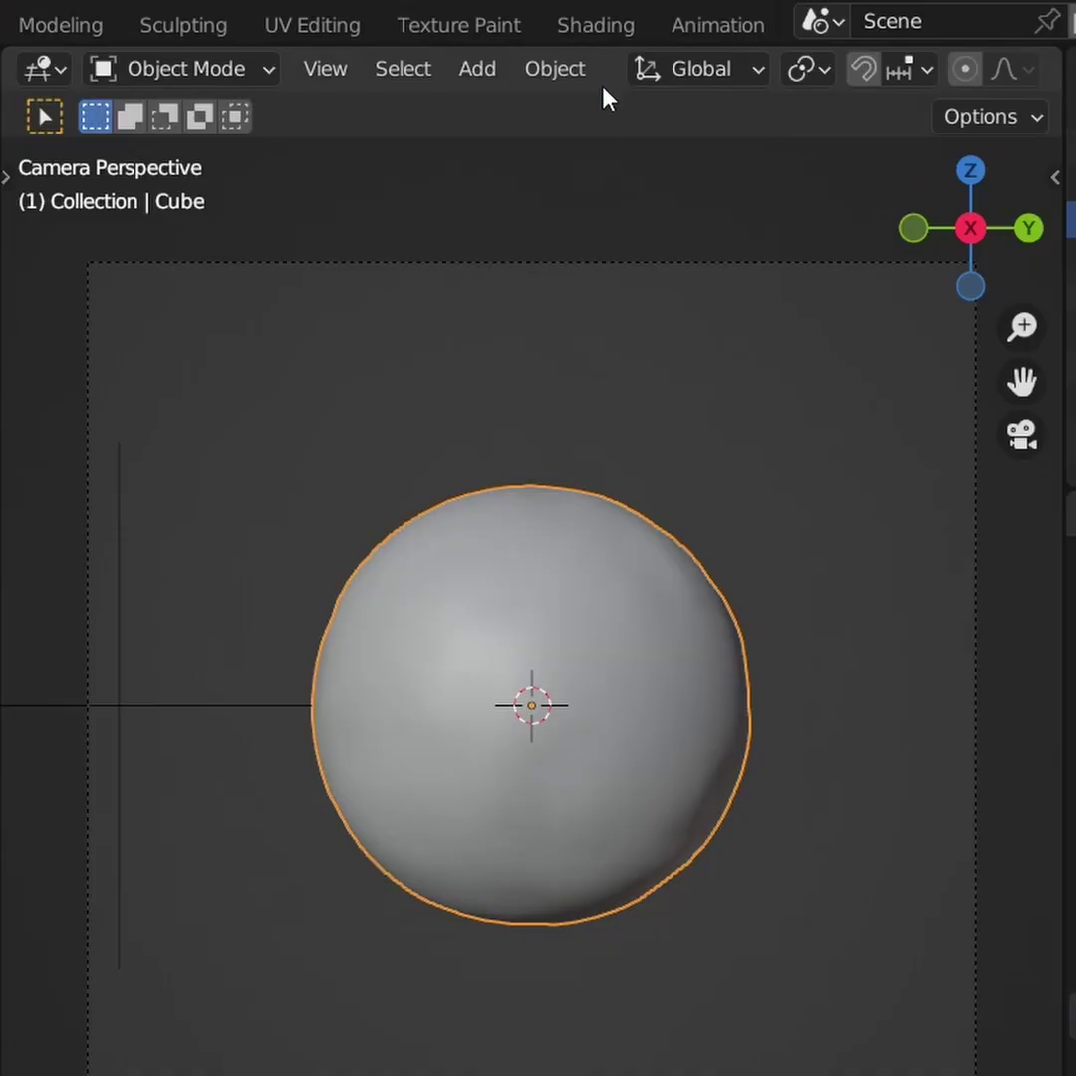
# - Switch to the Shading workspace with the viewport in Material Preview shading
pyautogui.click(602, 30)
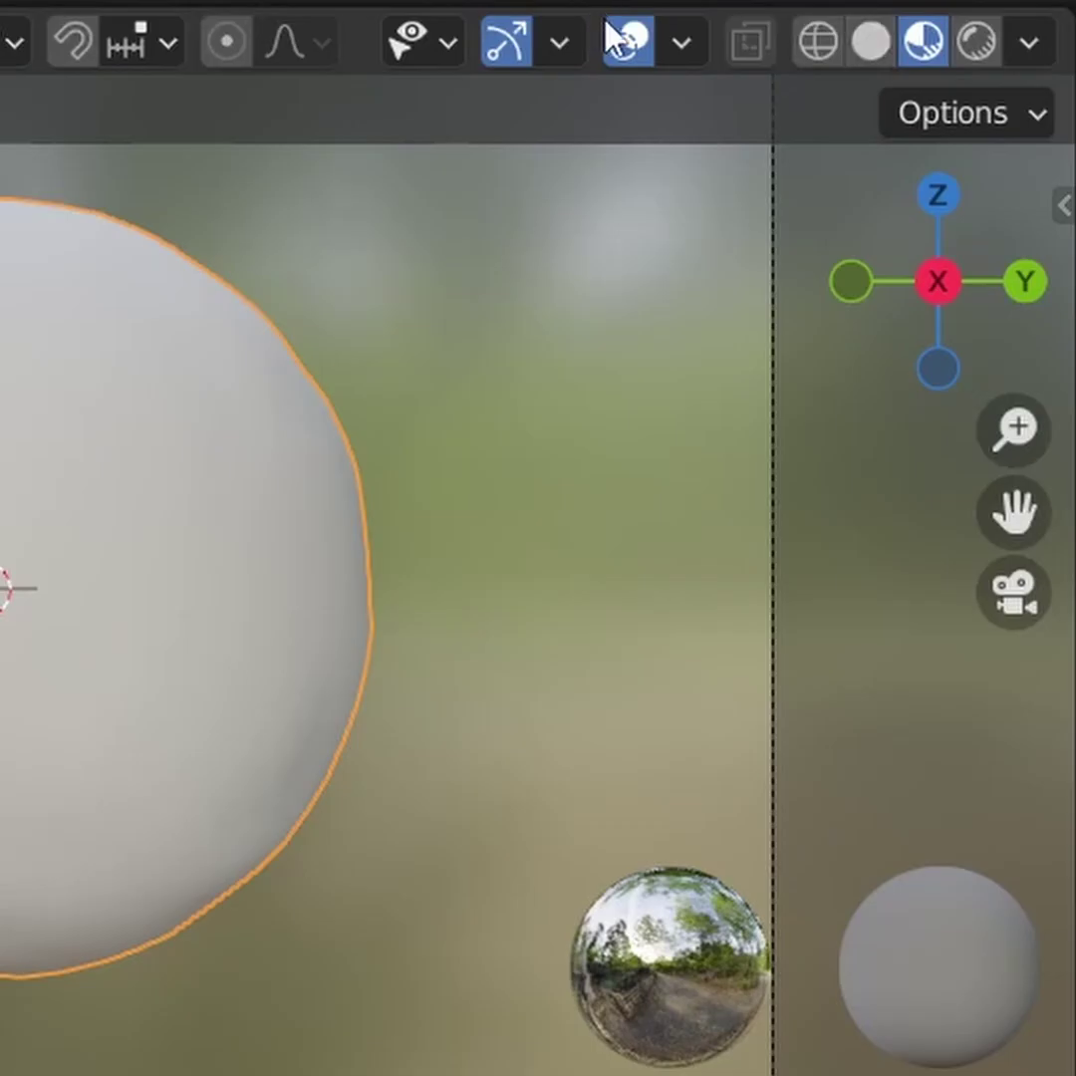
pyautogui.click(881, 48)
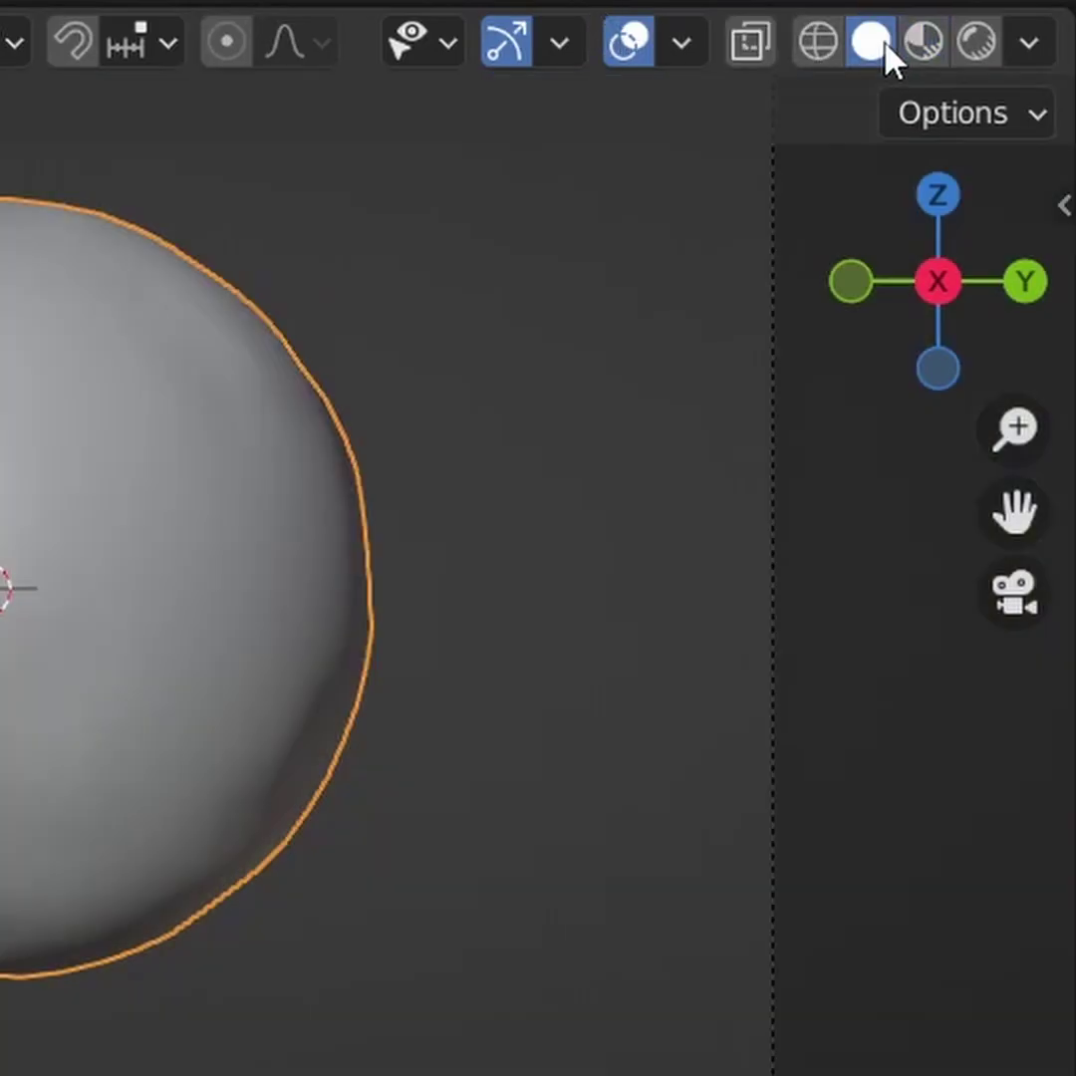
pyautogui.click(941, 47)
# - Add a Musgrave Texture node to the sphere's material, placed in the free space before the Principled BSDF
pyautogui.scroll(1, 584, 801)
pyautogui.moveTo(584, 800); pyautogui.dragTo(770, 809, button='middle')
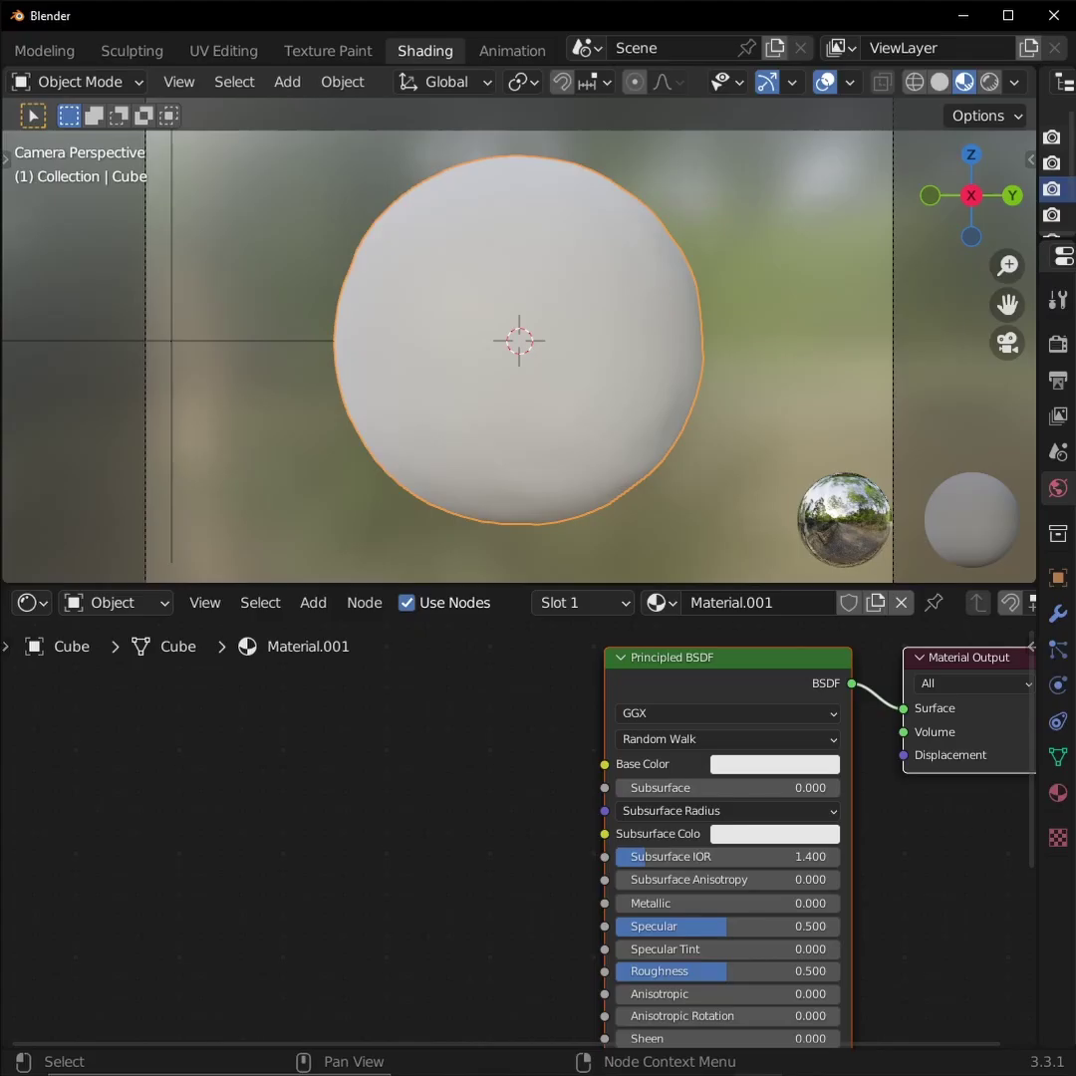
pyautogui.hotkey('shift', 'a')
pyautogui.write('mus')
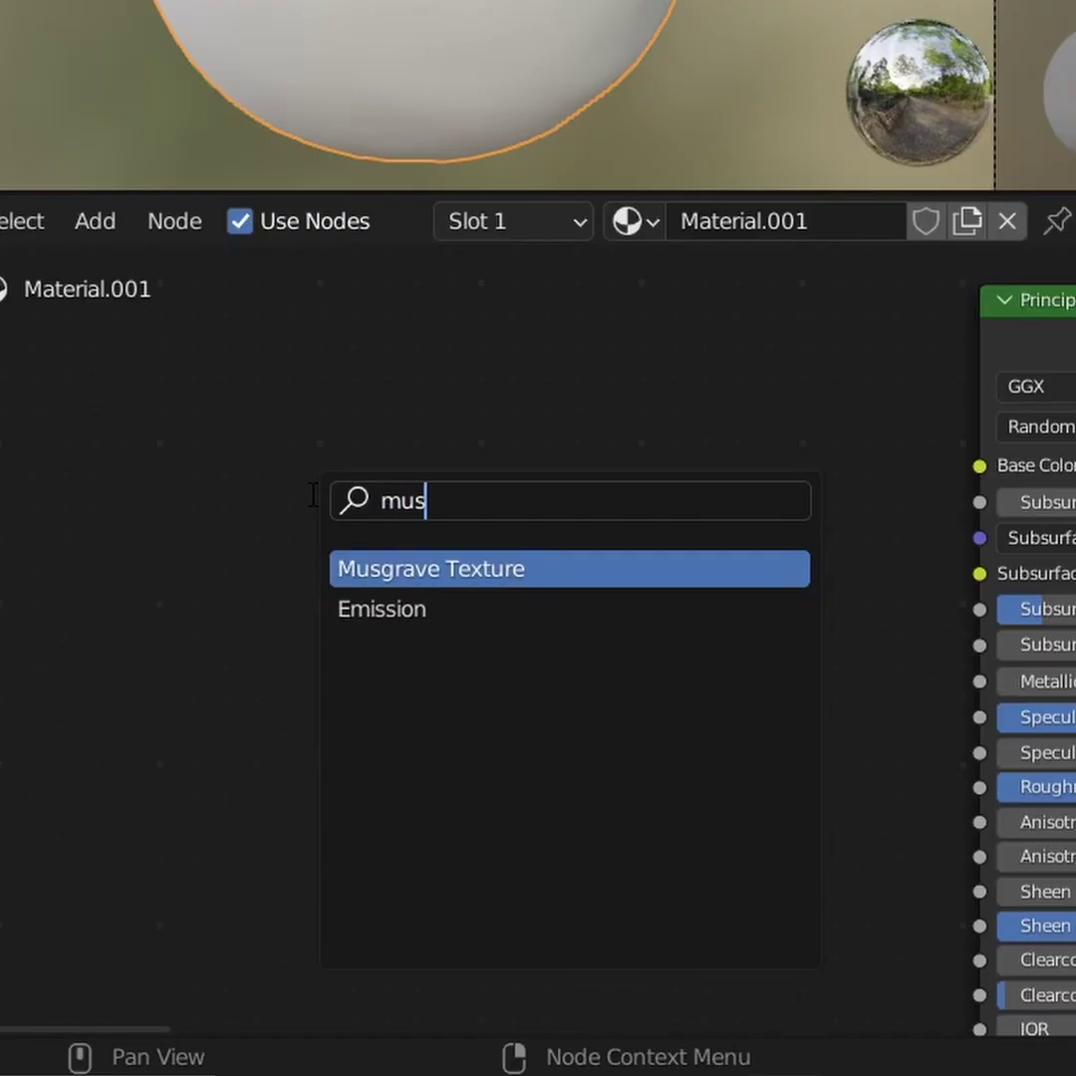
pyautogui.write('gra')
pyautogui.press('Return')
pyautogui.click(298, 499)
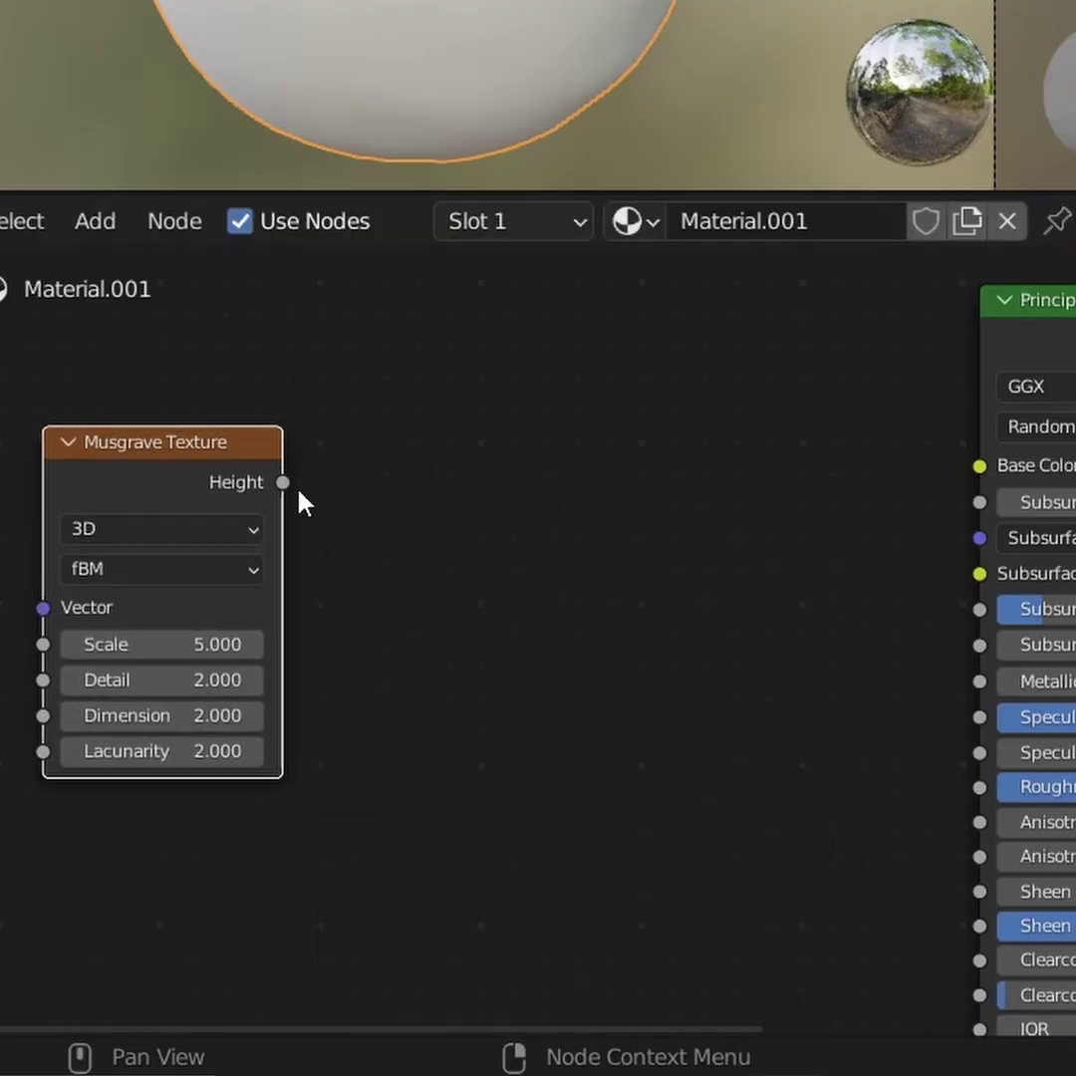
# - Add a Magic Texture node after the Musgrave Texture and connect the Musgrave Height output to its Vector input
pyautogui.hotkey('shift', 'a')
pyautogui.write('magic')
pyautogui.press('Return')
pyautogui.click(416, 502)
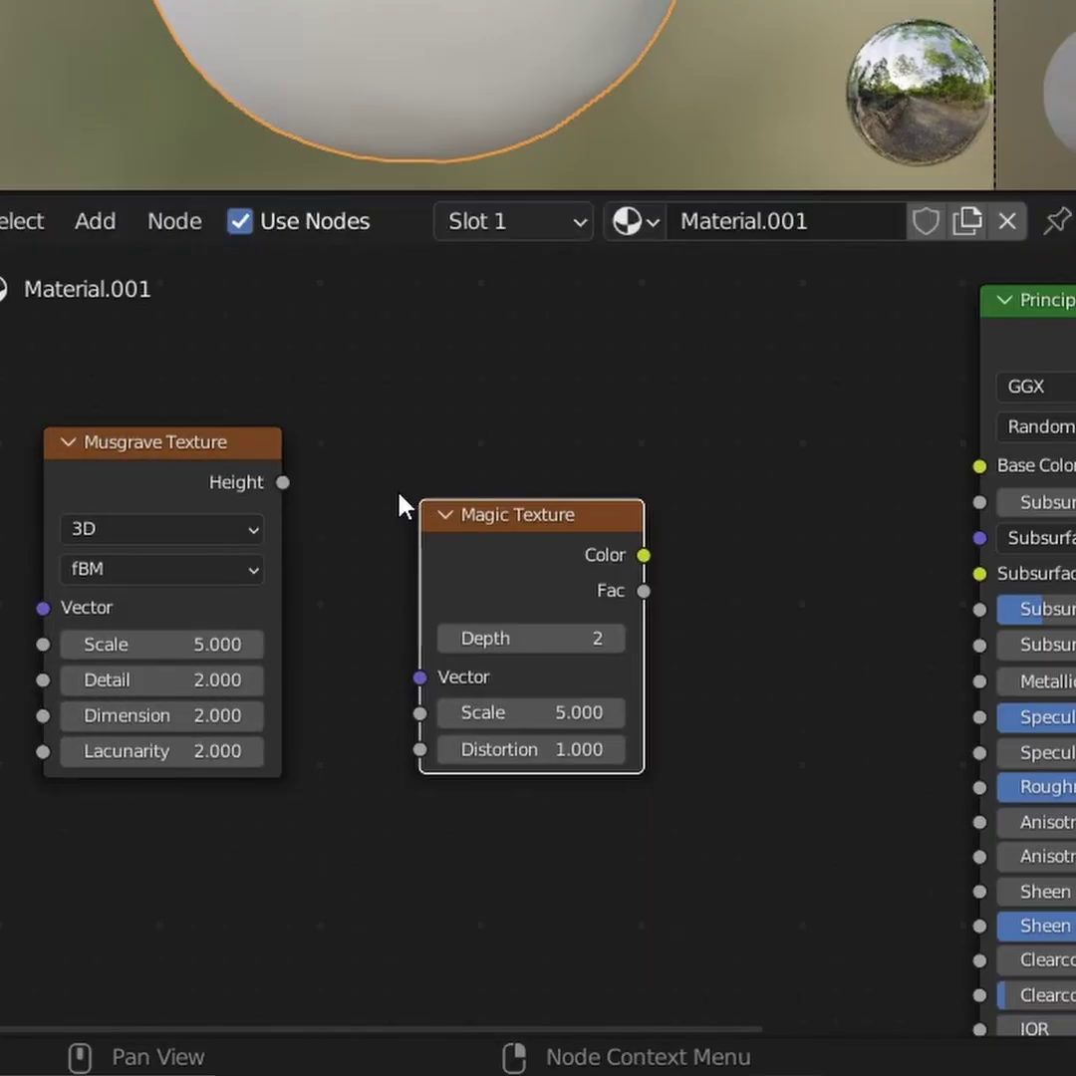
pyautogui.moveTo(283, 483); pyautogui.dragTo(408, 645)
# - Open the add-on preferences and search the add-ons for "node"
pyautogui.click(100, 46)
pyautogui.click(173, 414)
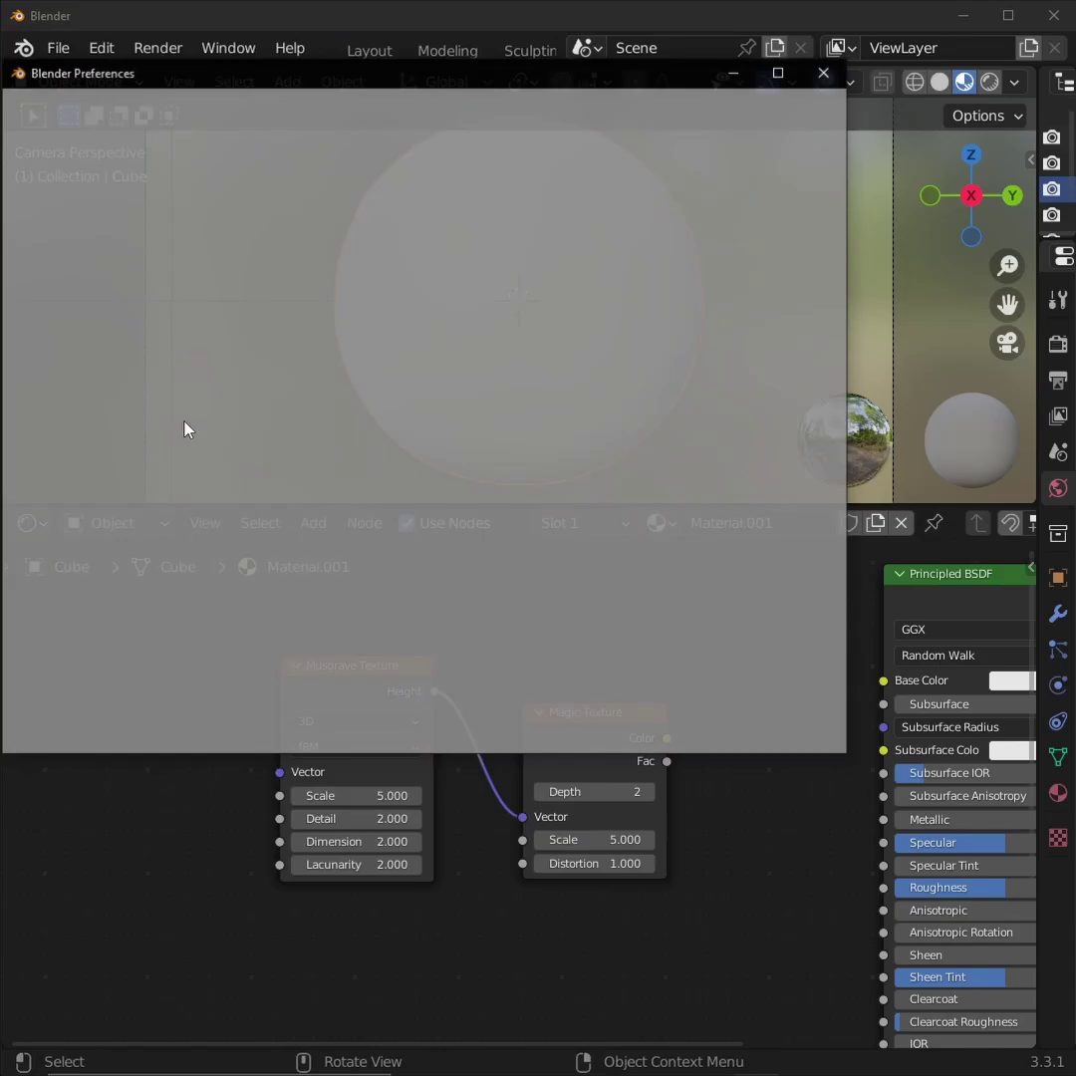
pyautogui.click(162, 320)
pyautogui.click(706, 139)
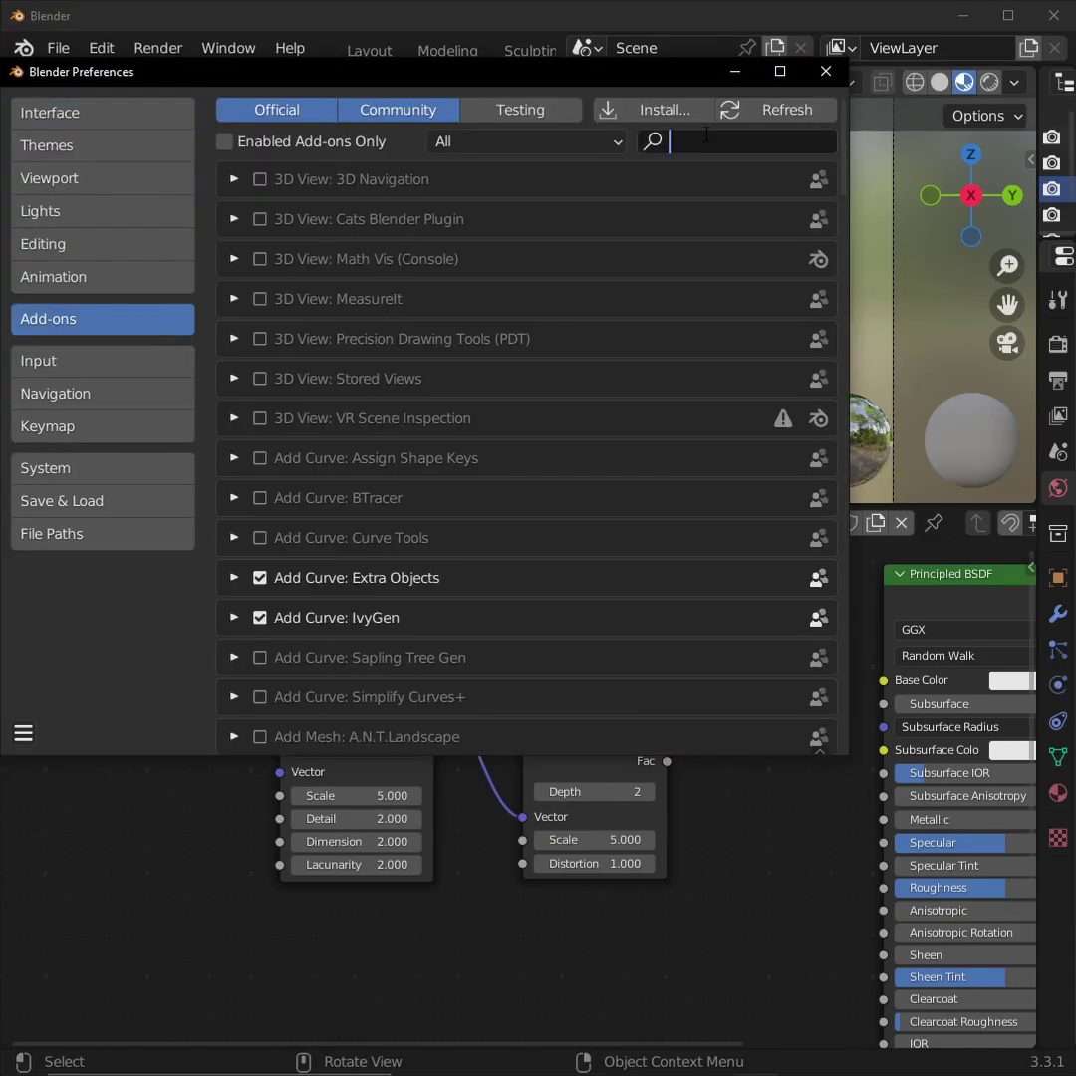
pyautogui.write('node')
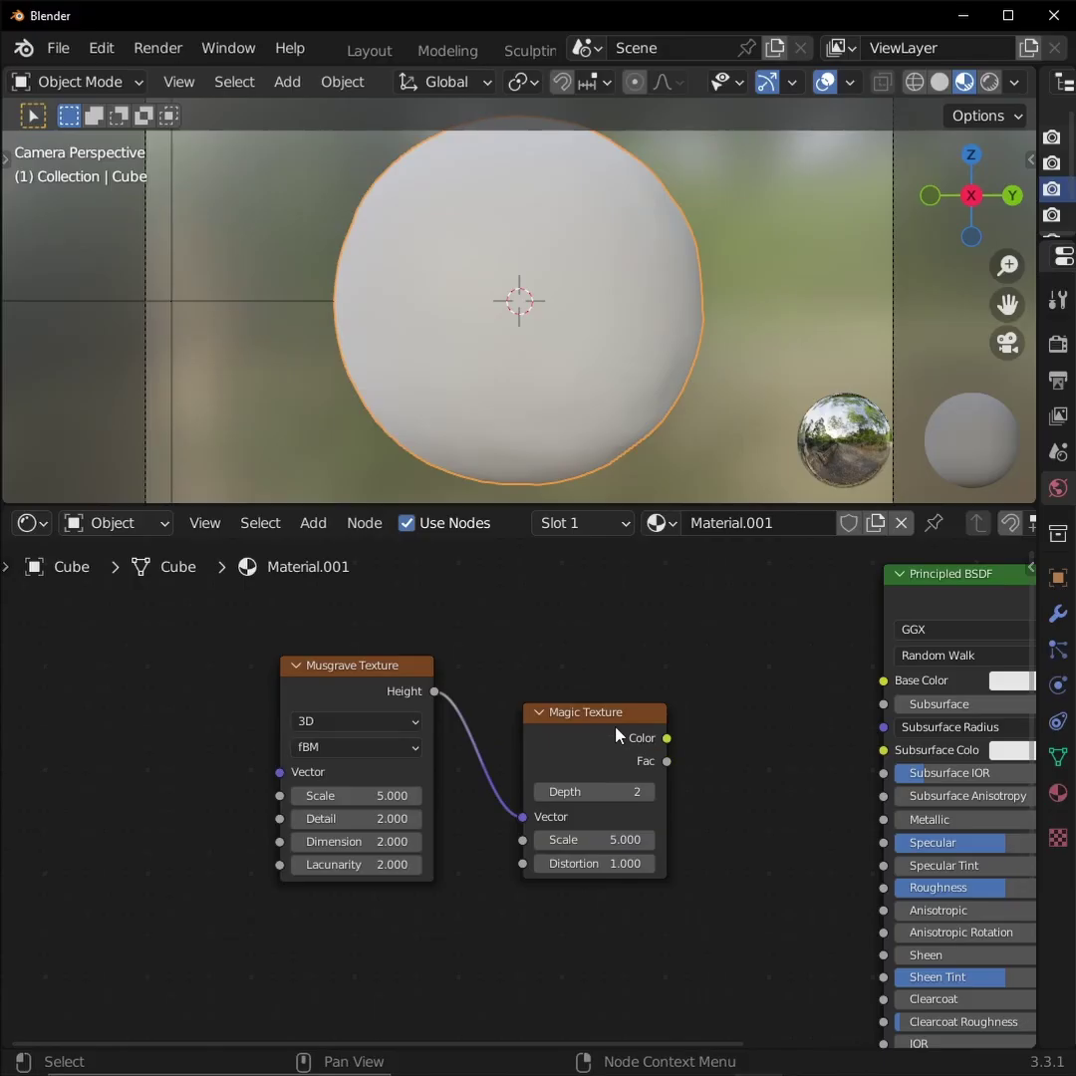
# - Preview the Magic Texture's Color output on the sphere and set the Magic Texture's Scale to 10
pyautogui.keyDown('ctrl'); pyautogui.keyDown('shift'); pyautogui.click(617, 733); pyautogui.keyUp('shift'); pyautogui.keyUp('ctrl')
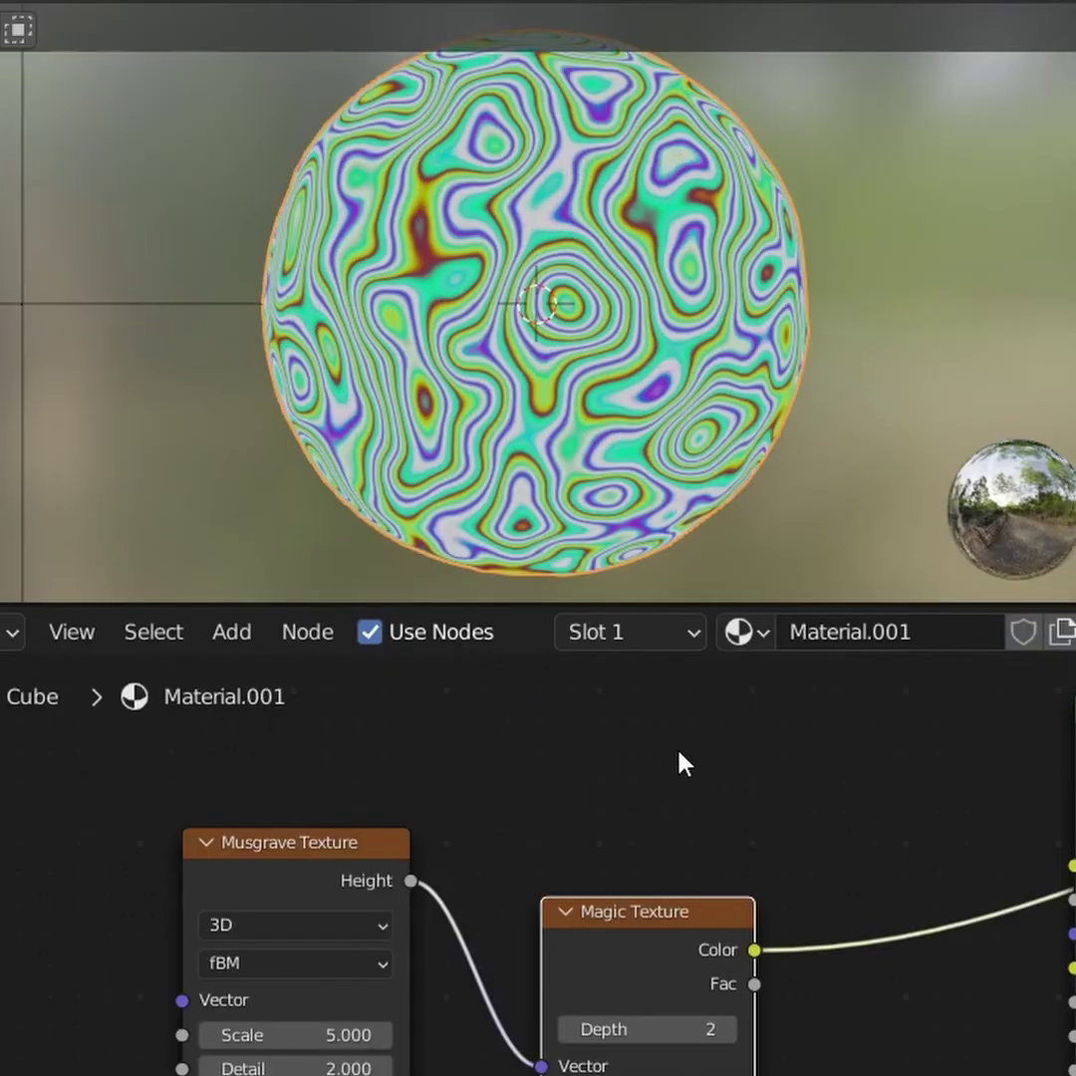
pyautogui.doubleClick(655, 839)
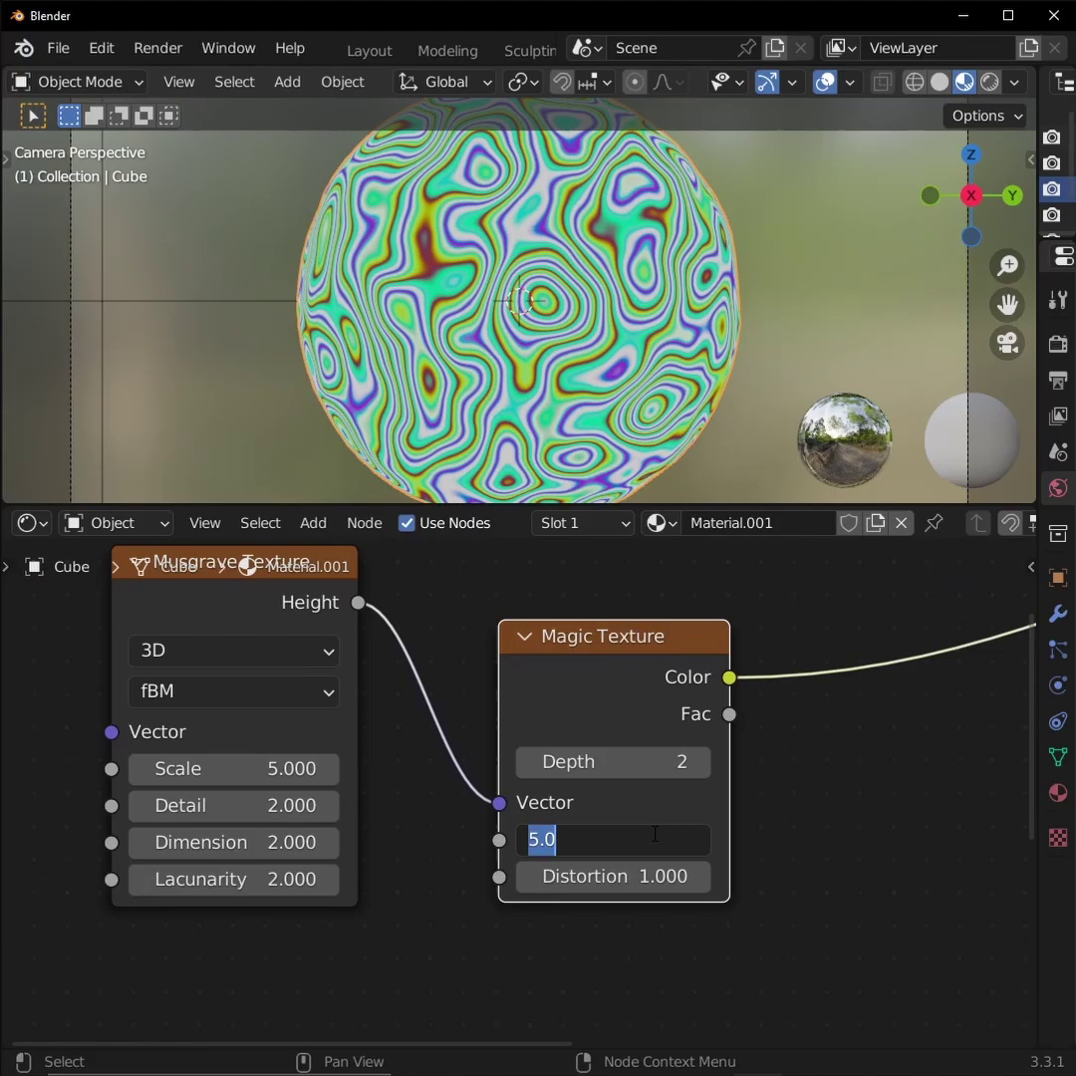
pyautogui.write('10')
pyautogui.press('Return')
pyautogui.scroll(-2, 598, 418)
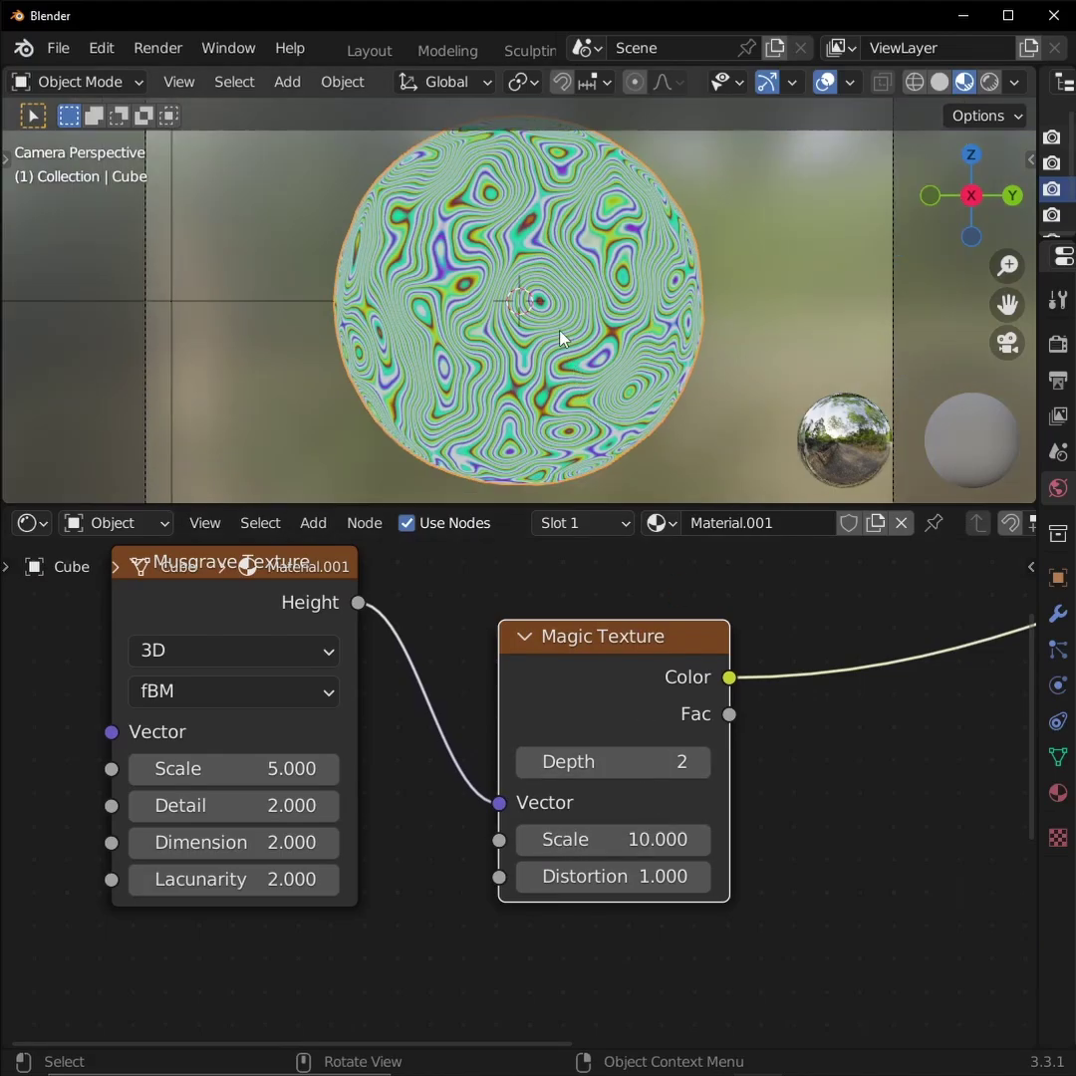
pyautogui.moveTo(618, 602); pyautogui.dragTo(644, 616, button='middle')
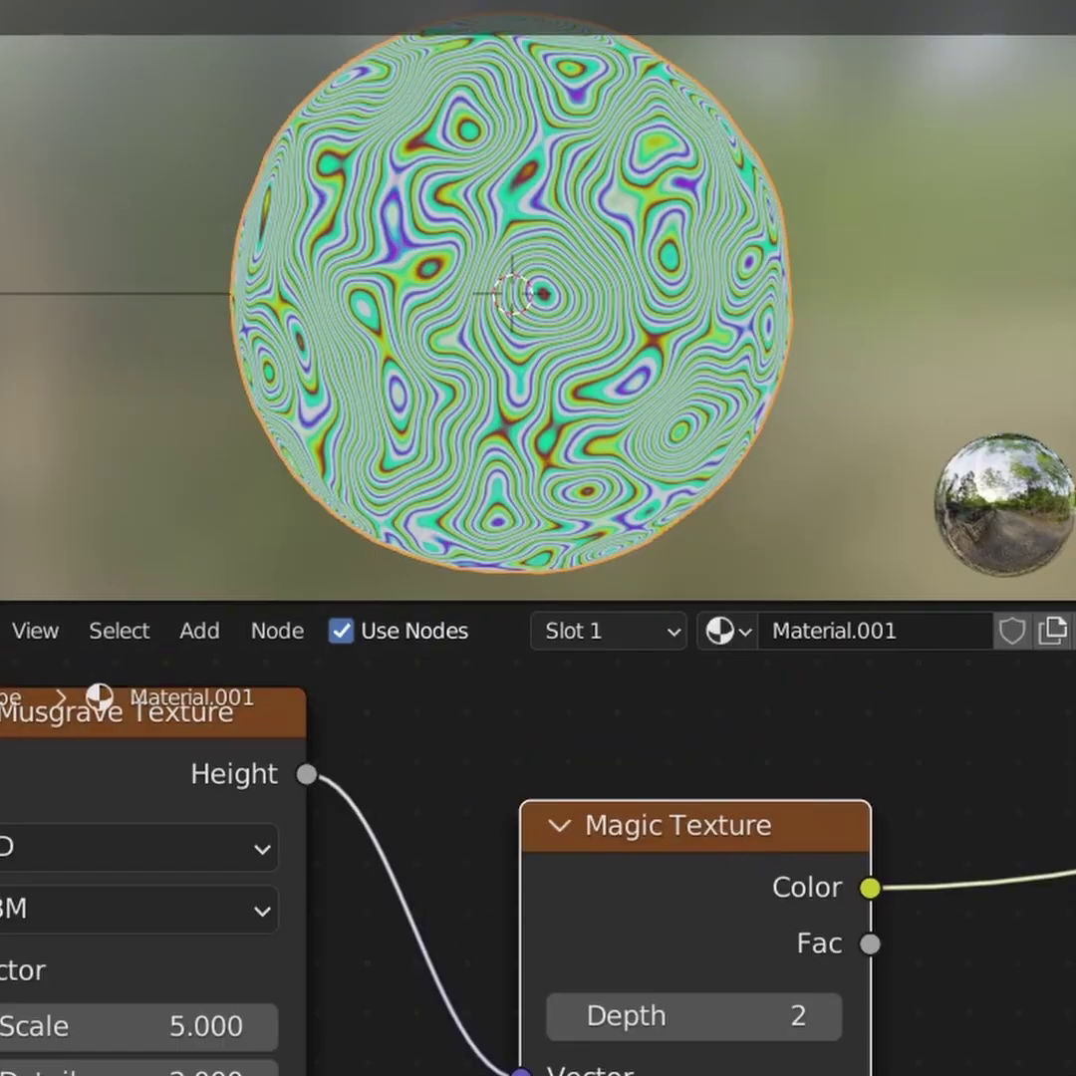
# - Add a Texture Coordinate node in the free space before the Musgrave Texture
pyautogui.hotkey('shift', 'a')
pyautogui.click(391, 471)
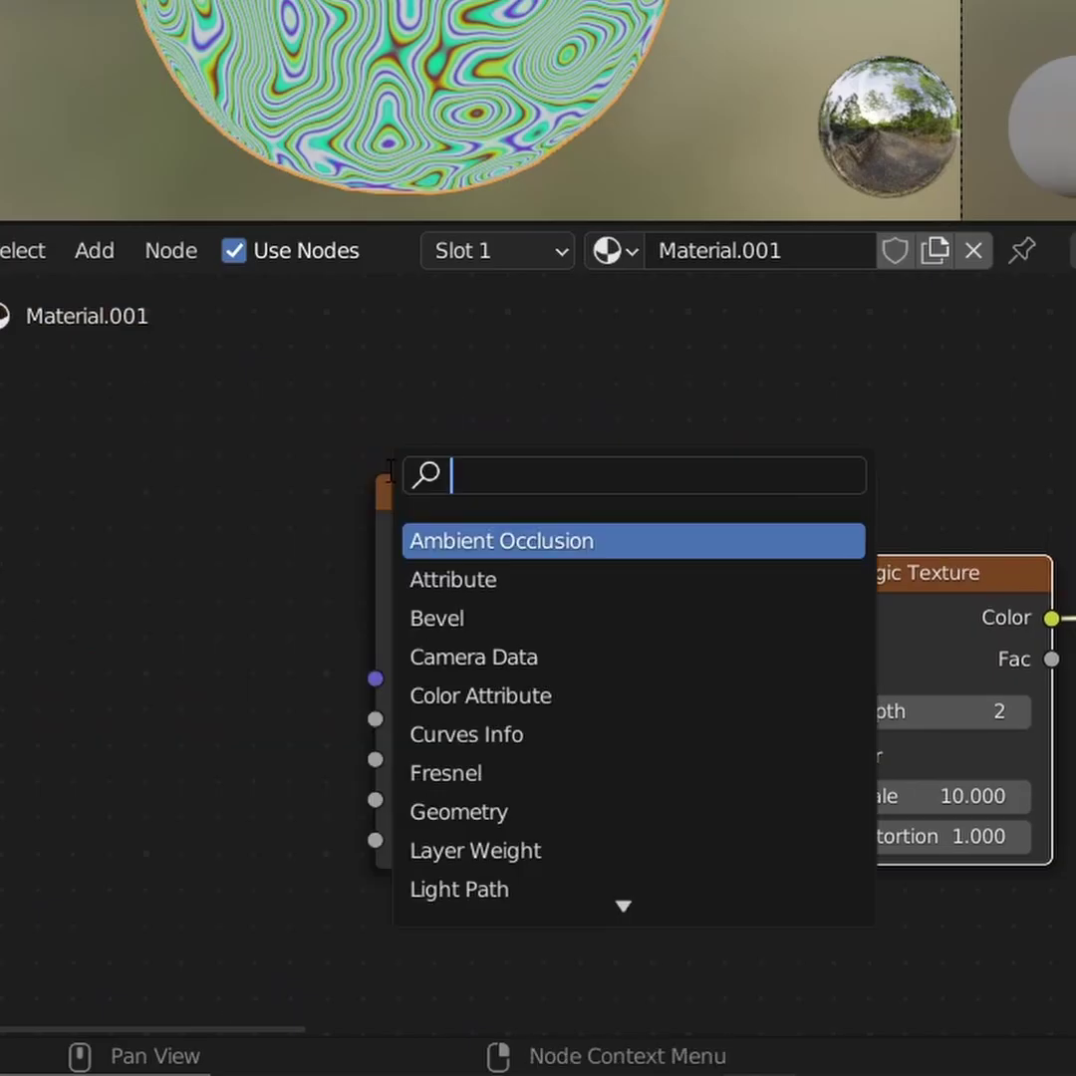
pyautogui.write('texture c')
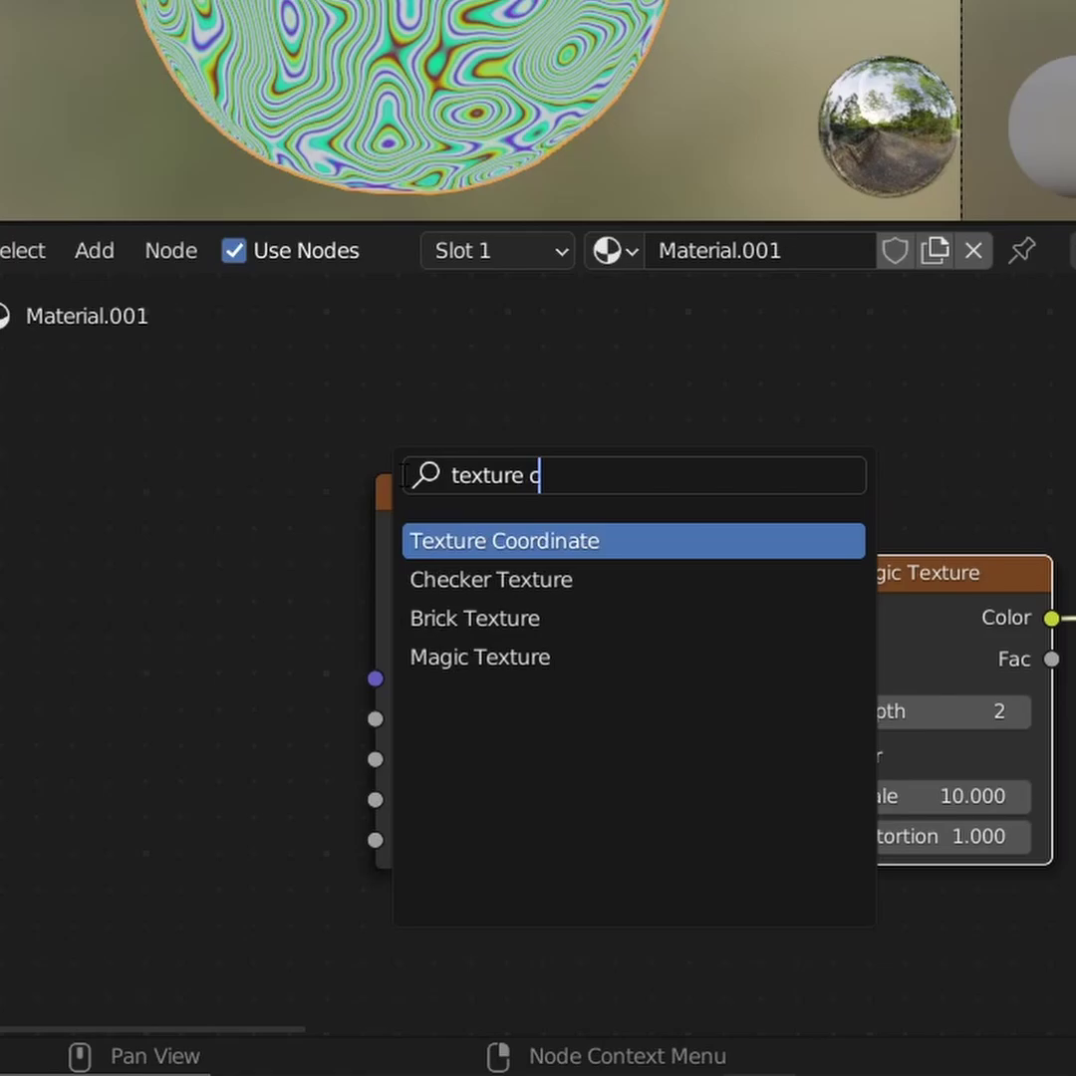
pyautogui.click(520, 541)
pyautogui.click(66, 504)
pyautogui.moveTo(67, 504); pyautogui.dragTo(127, 511, button='middle')
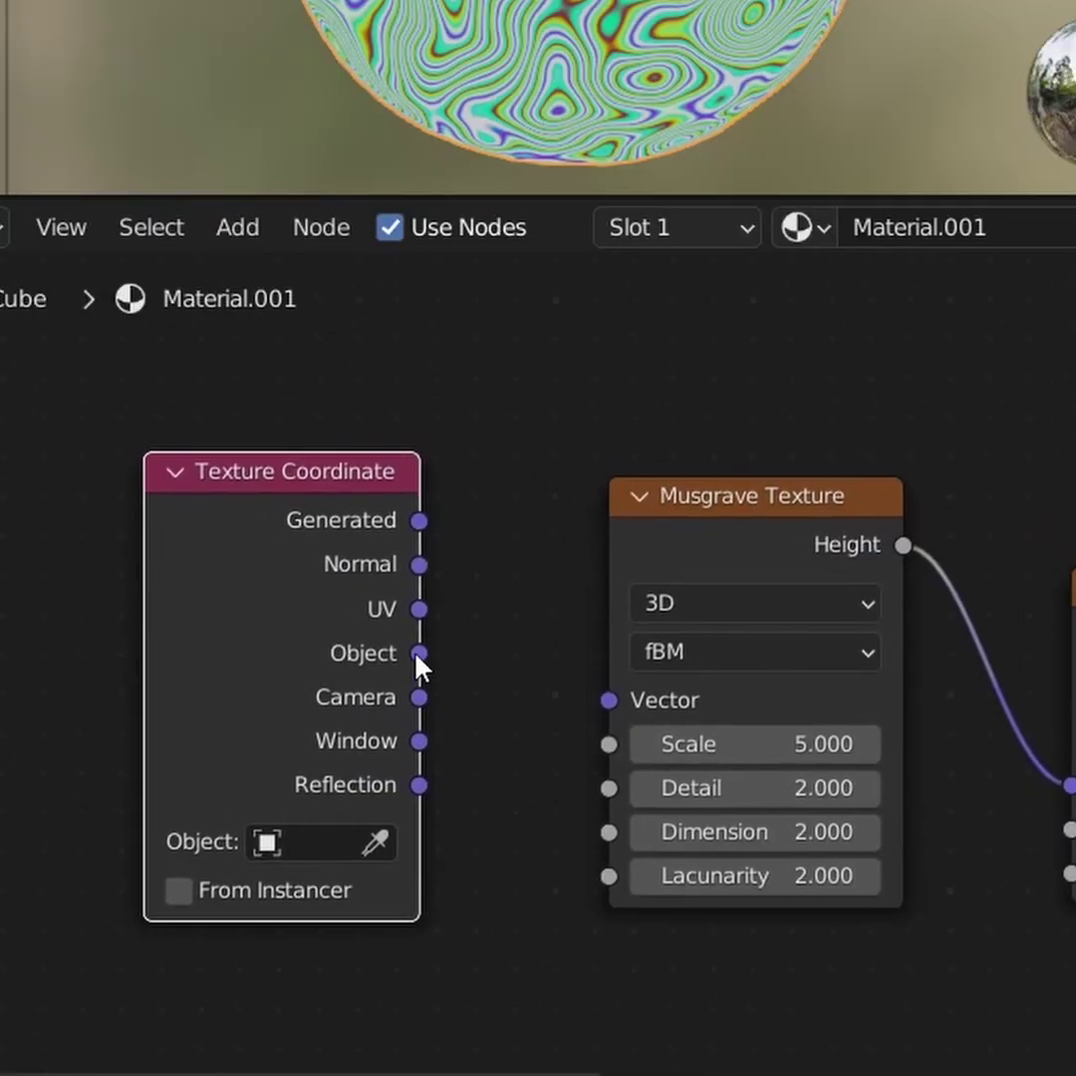
# - Connect the Texture Coordinate's Object output to the Musgrave Vector input and set its object to the Something Important empty
pyautogui.moveTo(259, 643); pyautogui.dragTo(432, 690)
pyautogui.moveTo(606, 708); pyautogui.dragTo(604, 710)
pyautogui.moveTo(542, 752); pyautogui.dragTo(613, 697, button='middle')
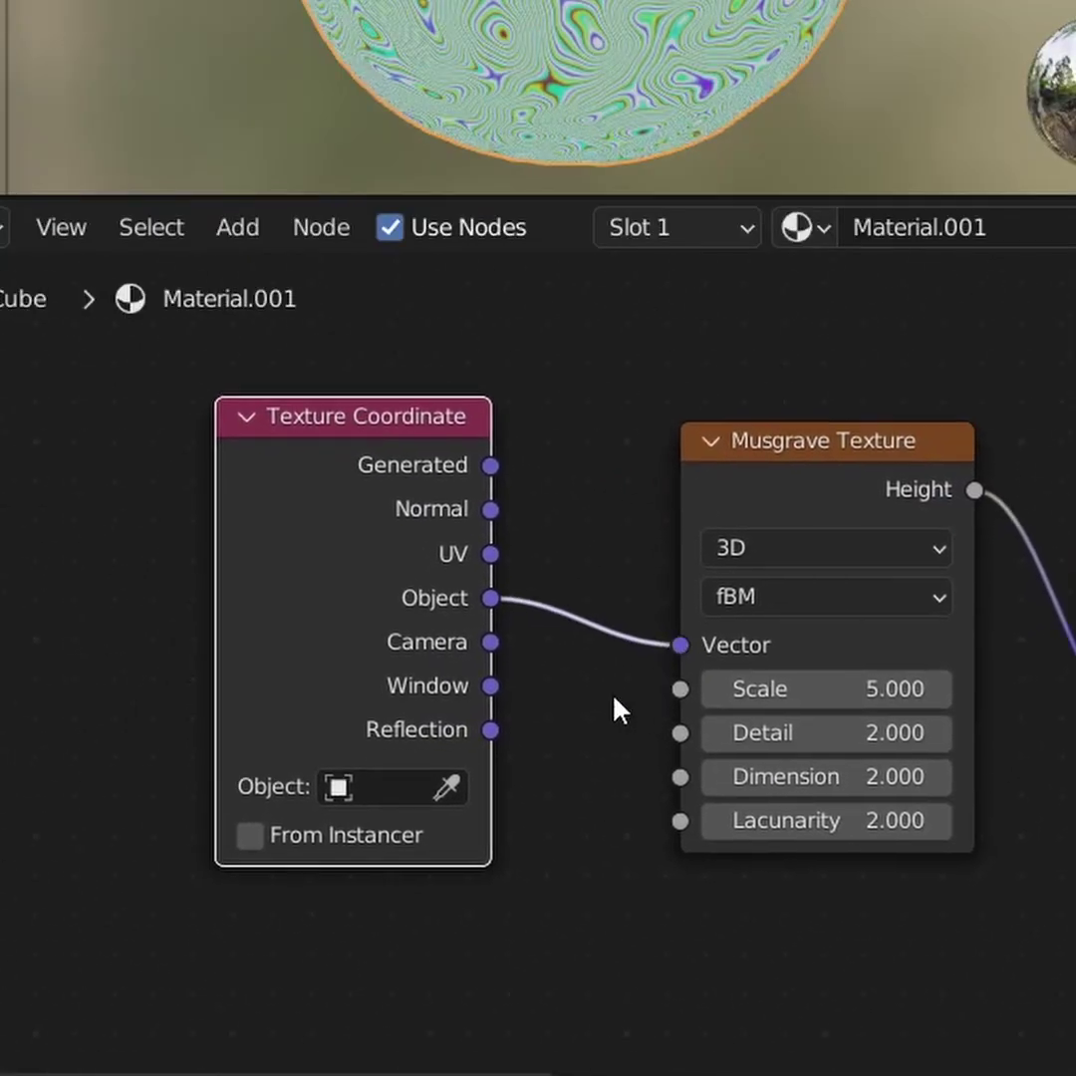
pyautogui.click(343, 789)
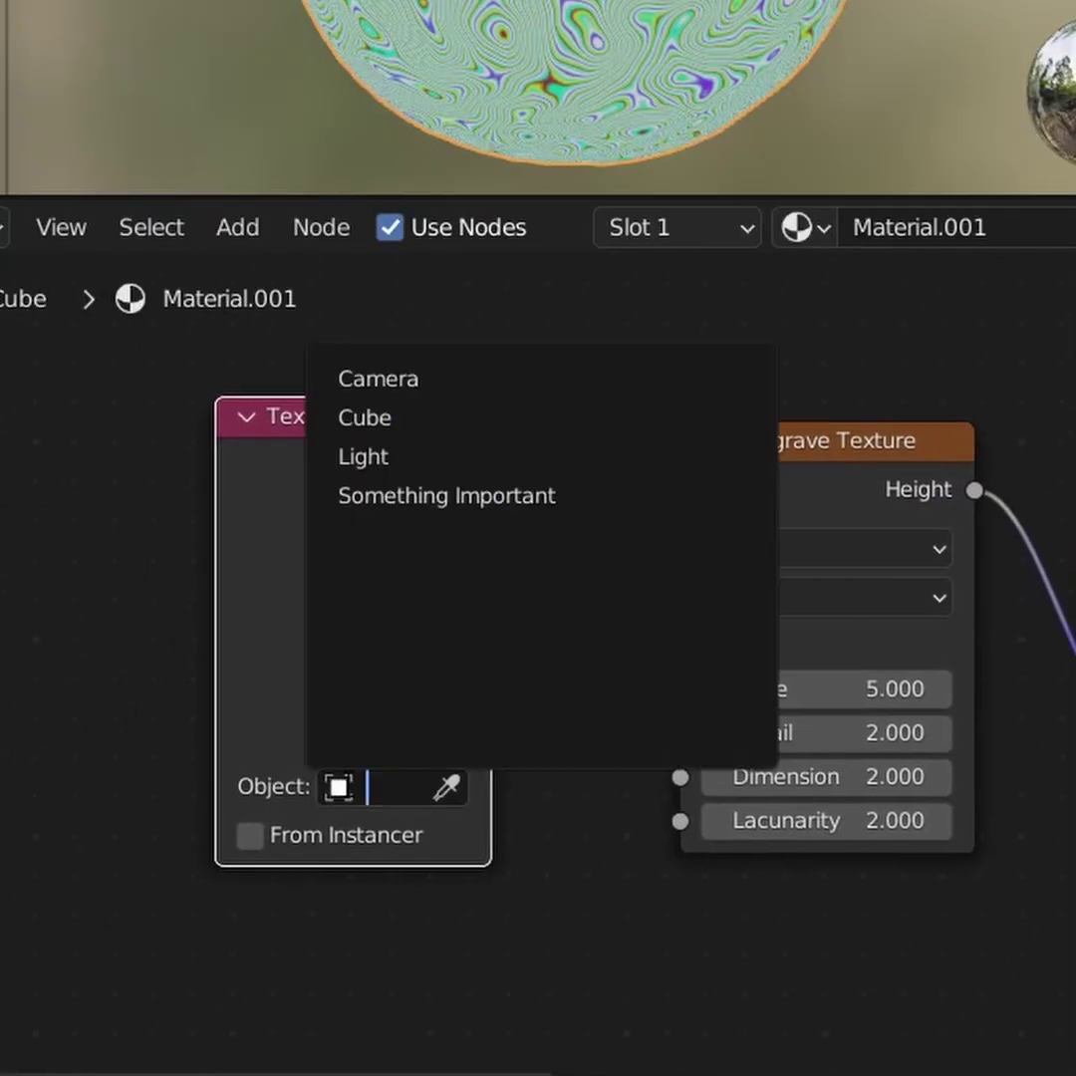
pyautogui.click(451, 496)
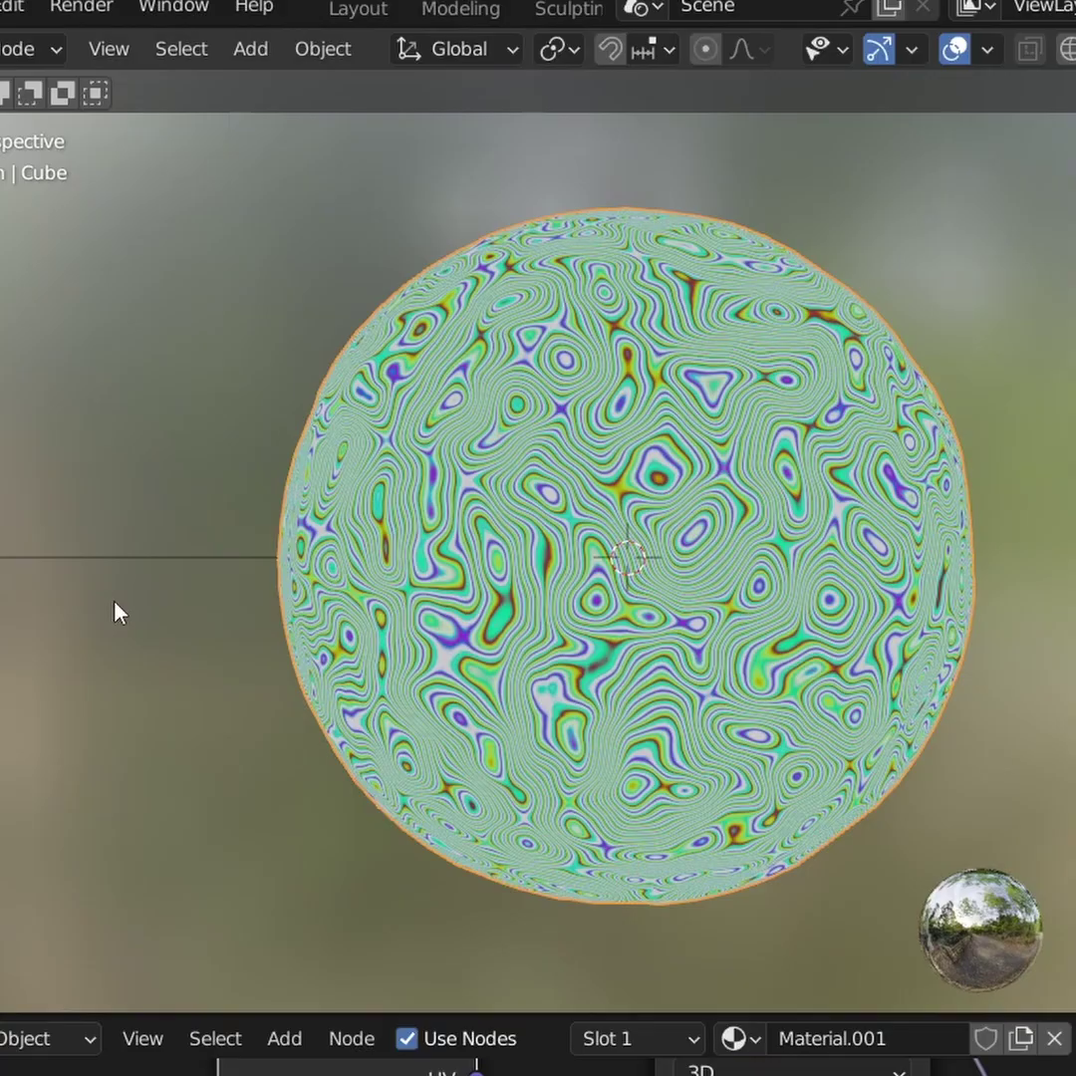
# - Move the Something Important empty up beside the sphere and try scaling it to vary the texture
pyautogui.click(84, 562)
pyautogui.press('g')
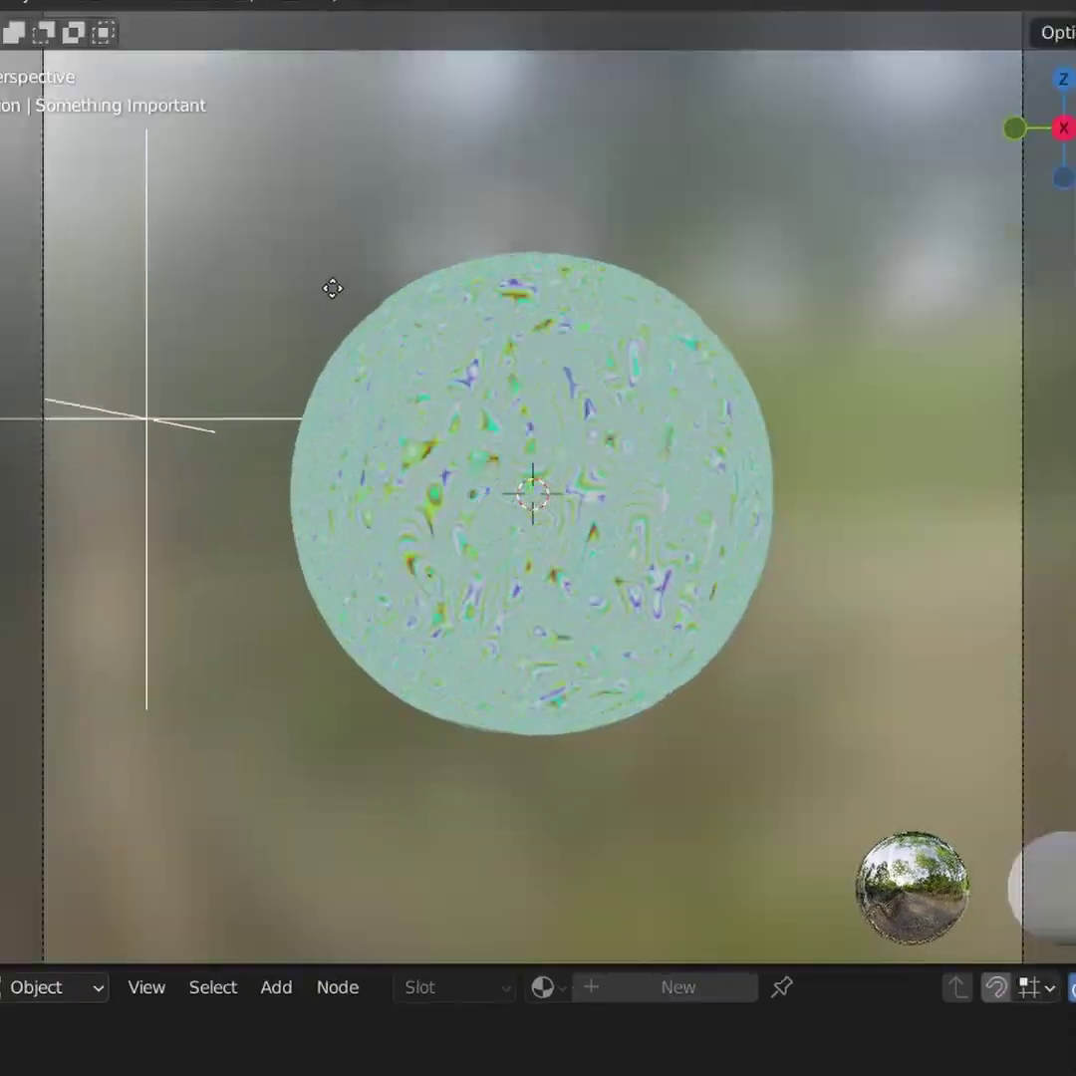
pyautogui.click(428, 240)
pyautogui.press('s')
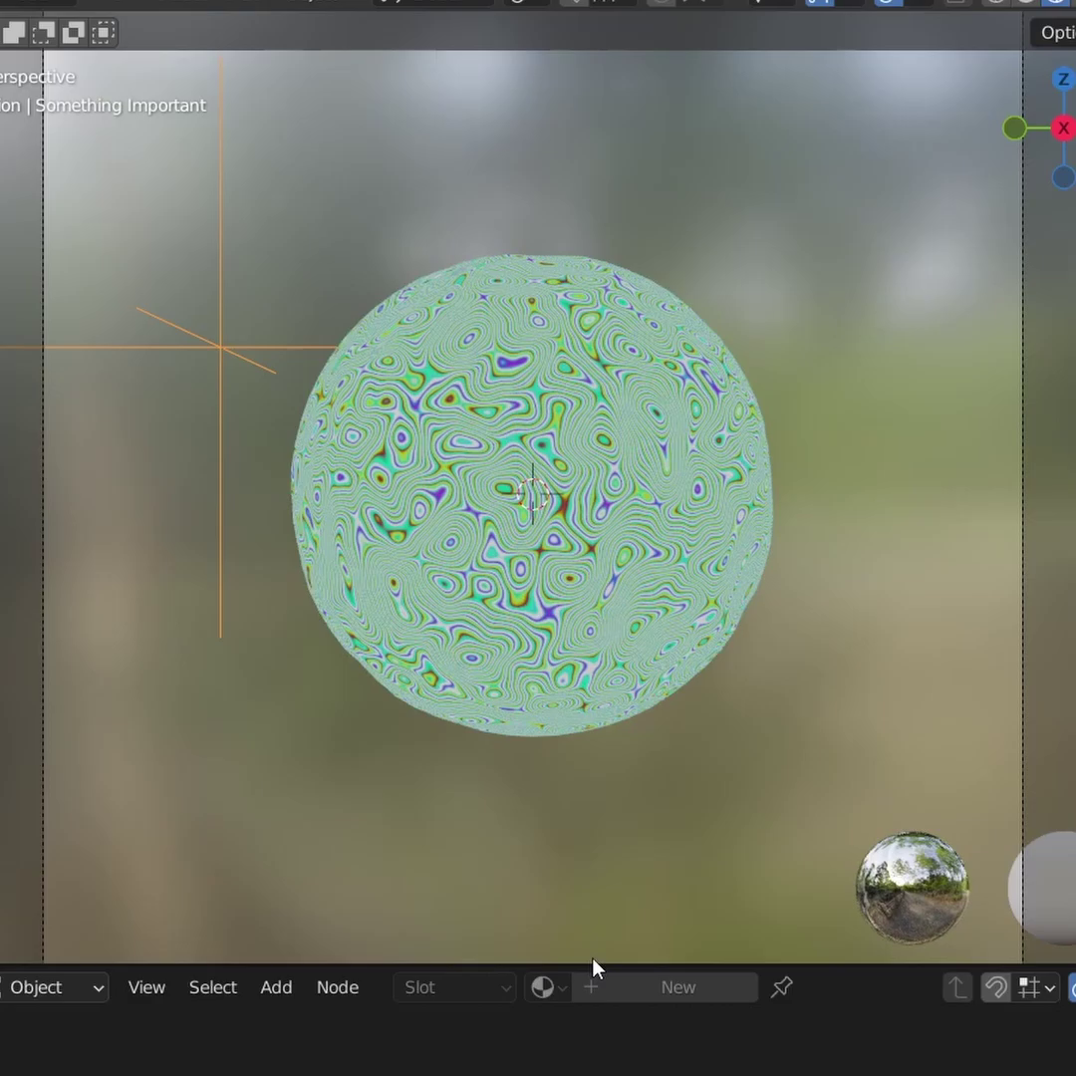
# - Enlarge the viewport, reselect the sphere and insert a ColorRamp node on the link after the Magic Texture
pyautogui.moveTo(593, 964); pyautogui.dragTo(692, 580)
pyautogui.click(591, 433)
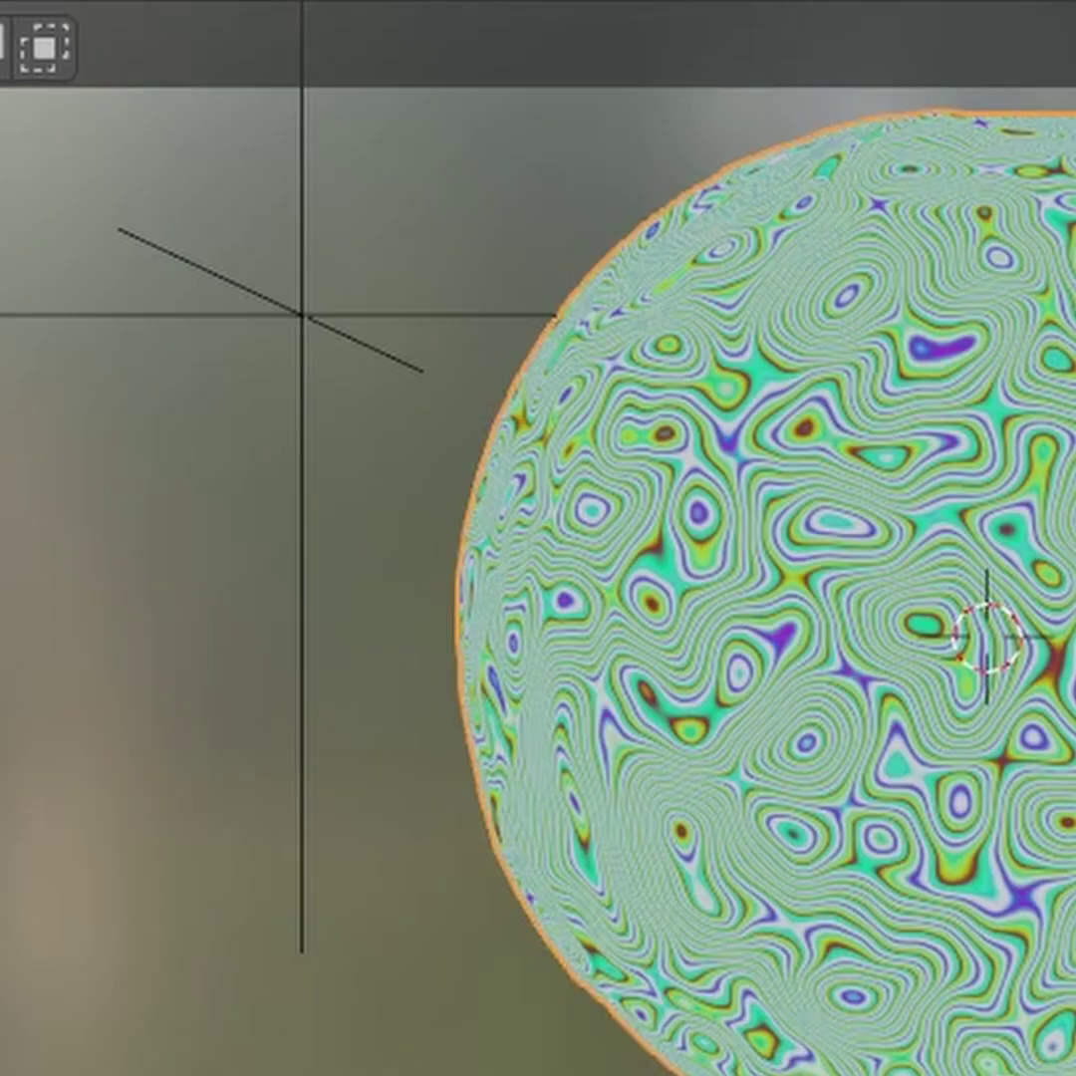
pyautogui.hotkey('shift', 'a')
pyautogui.click(613, 764)
pyautogui.write('co')
pyautogui.press('Return')
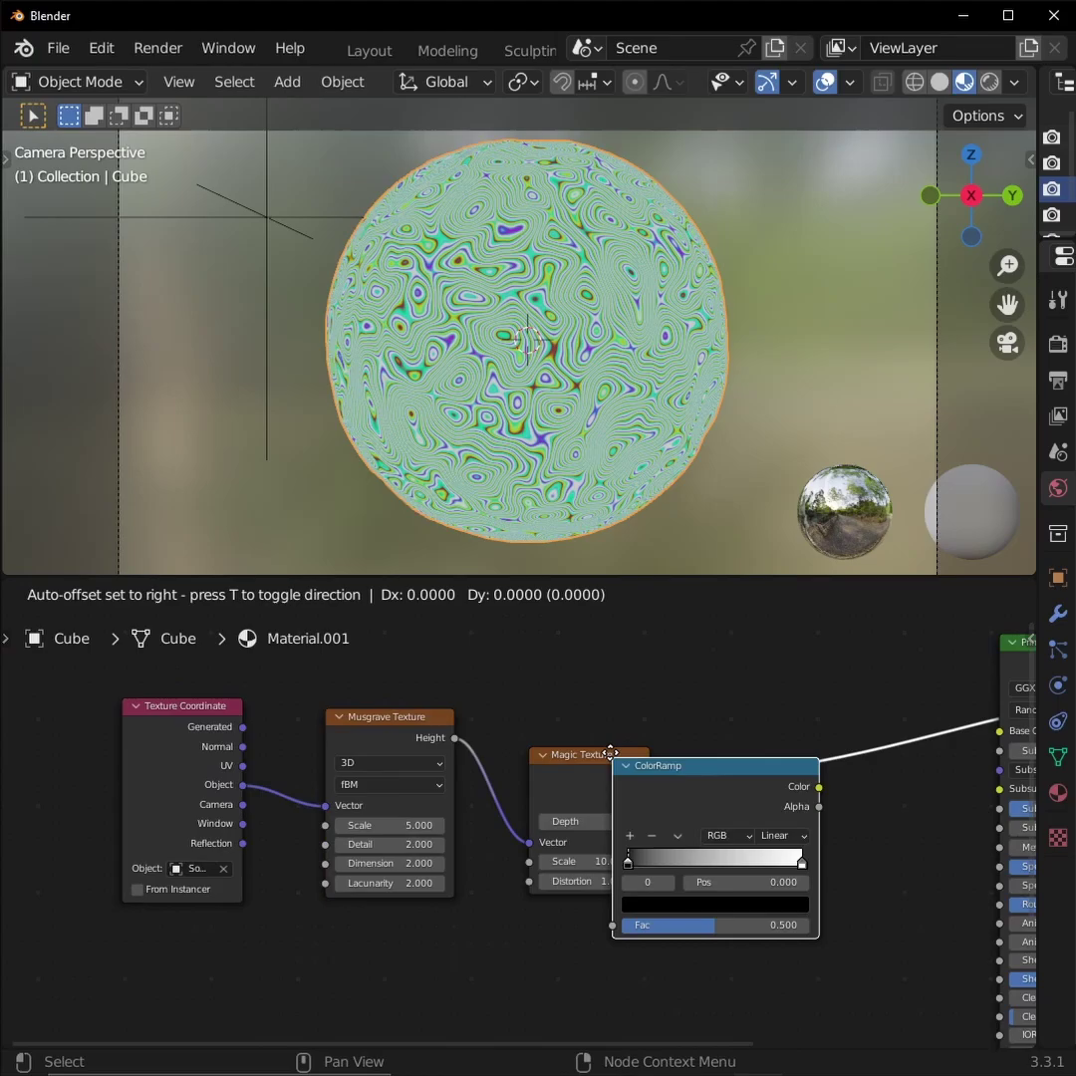
pyautogui.click(703, 752)
# - Add a Bump node after the ColorRamp and connect the ColorRamp's Color output to its Height input
pyautogui.hotkey('shift', 'a')
pyautogui.click(731, 769)
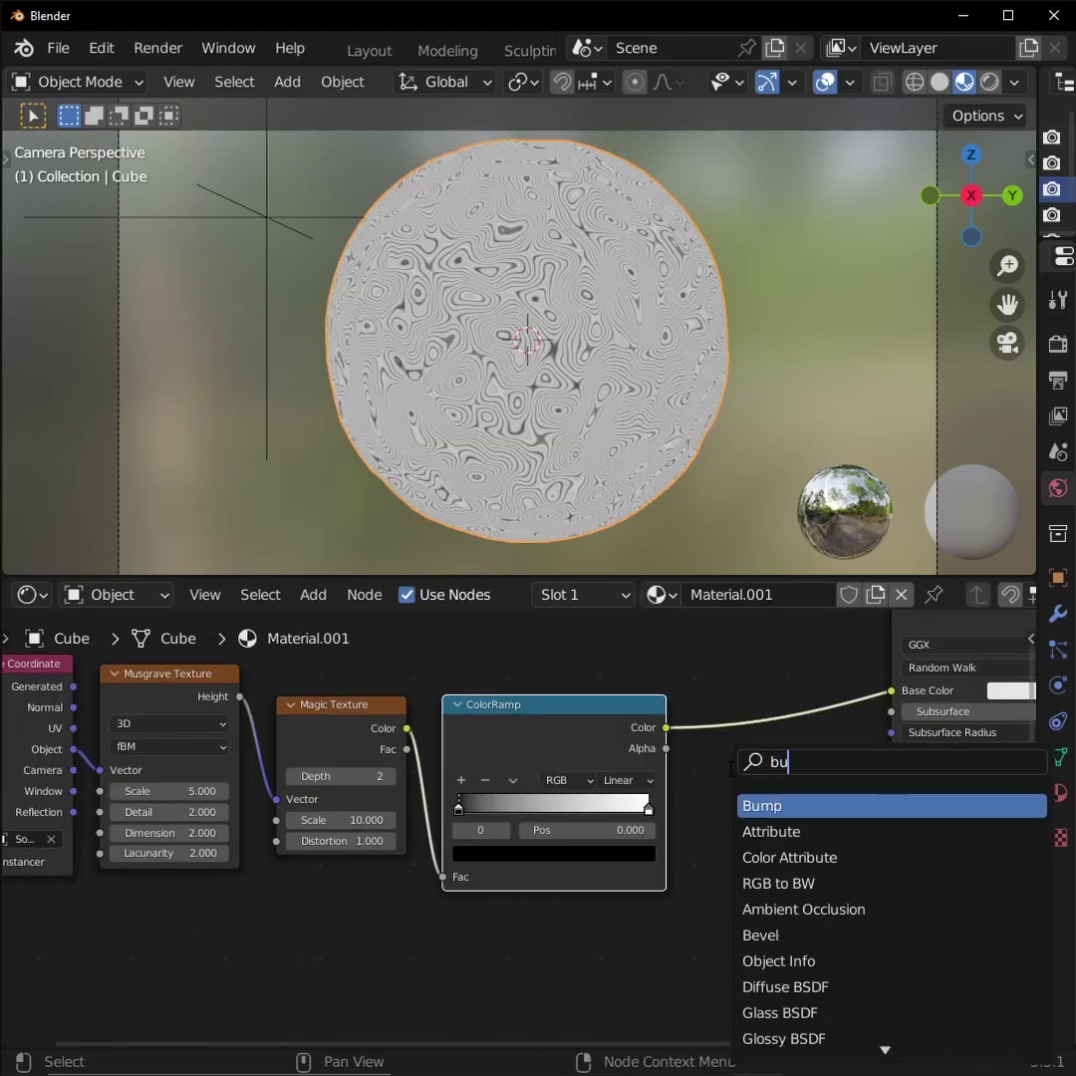
pyautogui.write('bu')
pyautogui.press('Return')
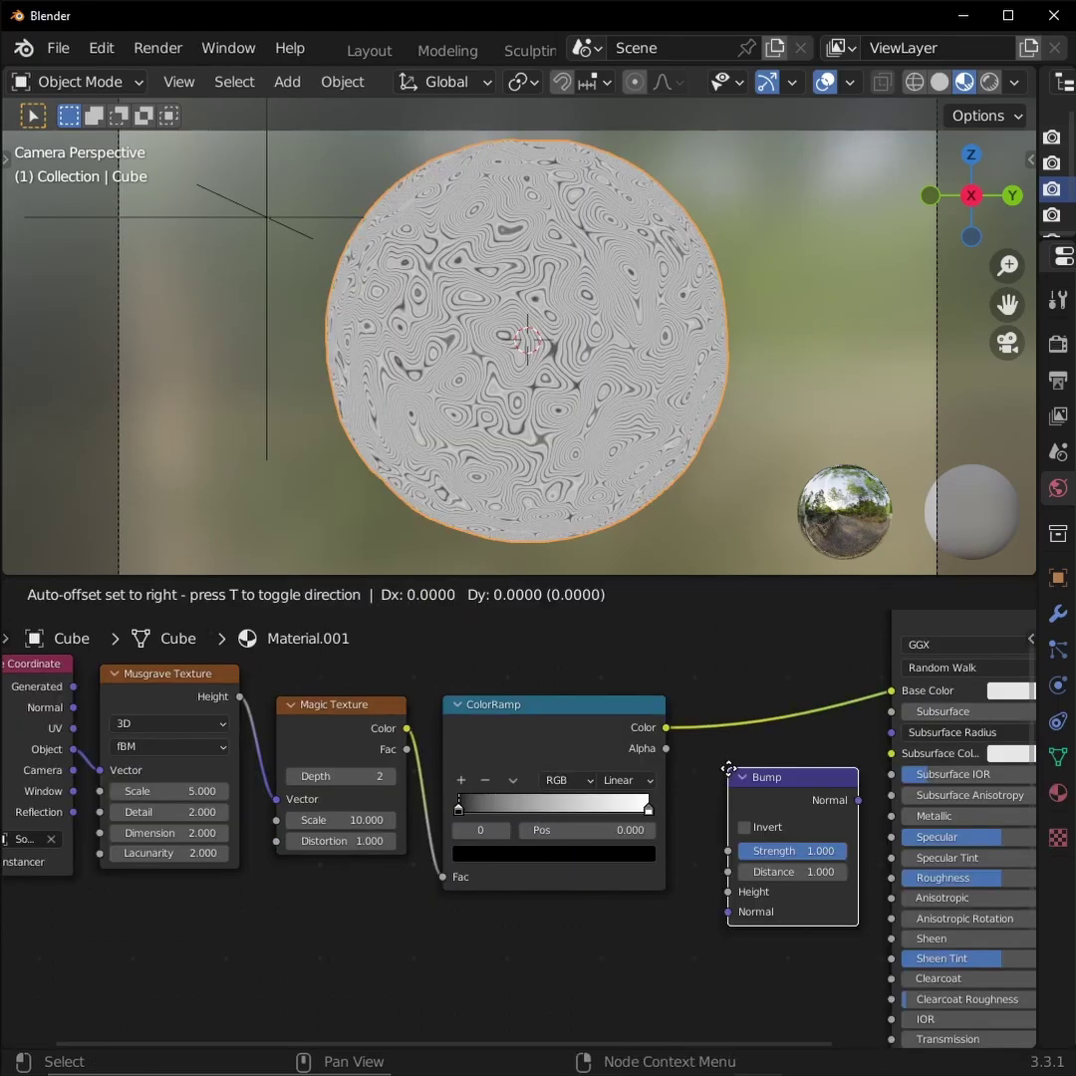
pyautogui.click(694, 758)
pyautogui.moveTo(407, 429); pyautogui.dragTo(473, 687)
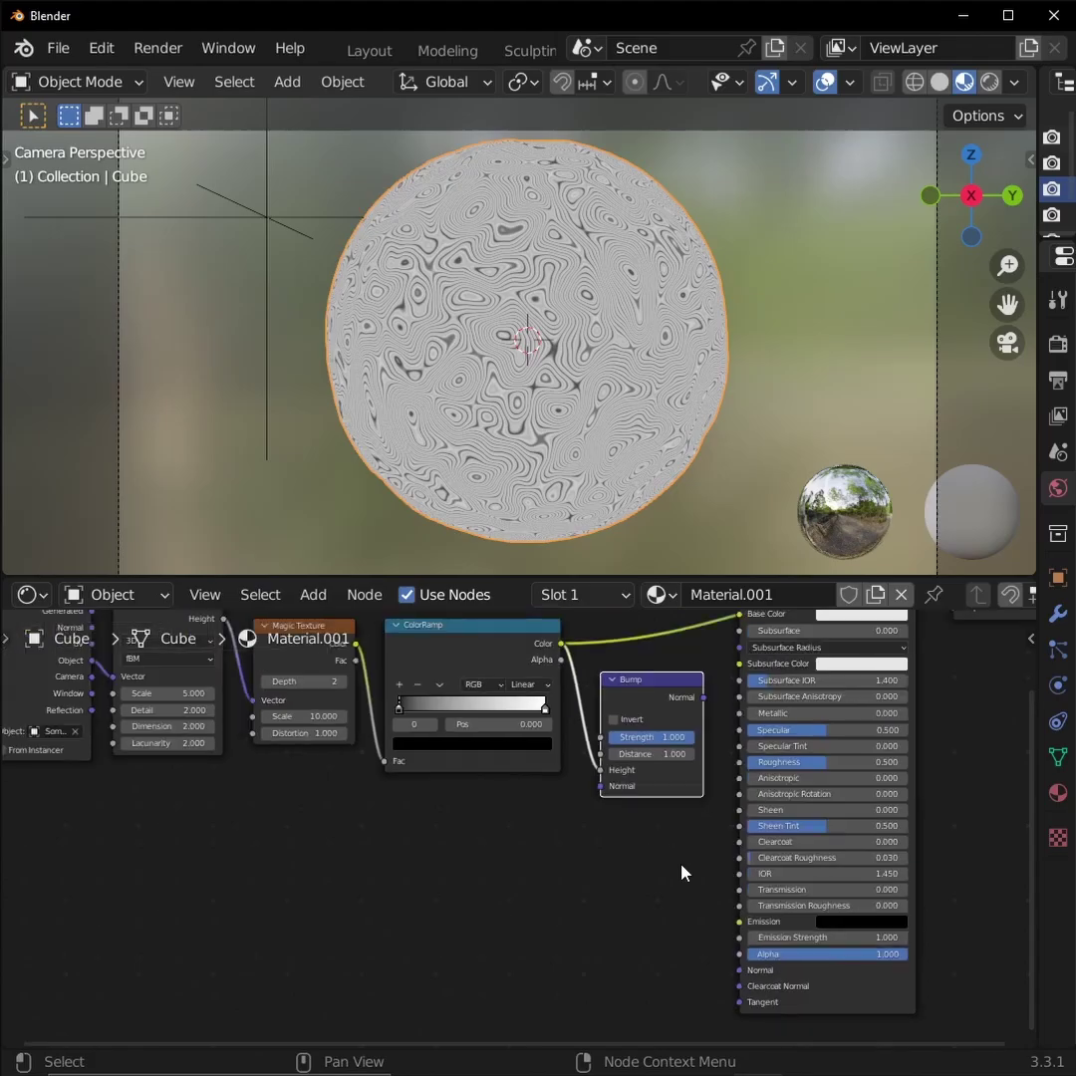
# - Move the nodes from the Texture Coordinate to the Bump down together and connect Bump Normal to the Principled BSDF's Normal input
pyautogui.moveTo(682, 872); pyautogui.dragTo(48, 660)
pyautogui.moveTo(497, 769); pyautogui.dragTo(483, 929)
pyautogui.press('g')
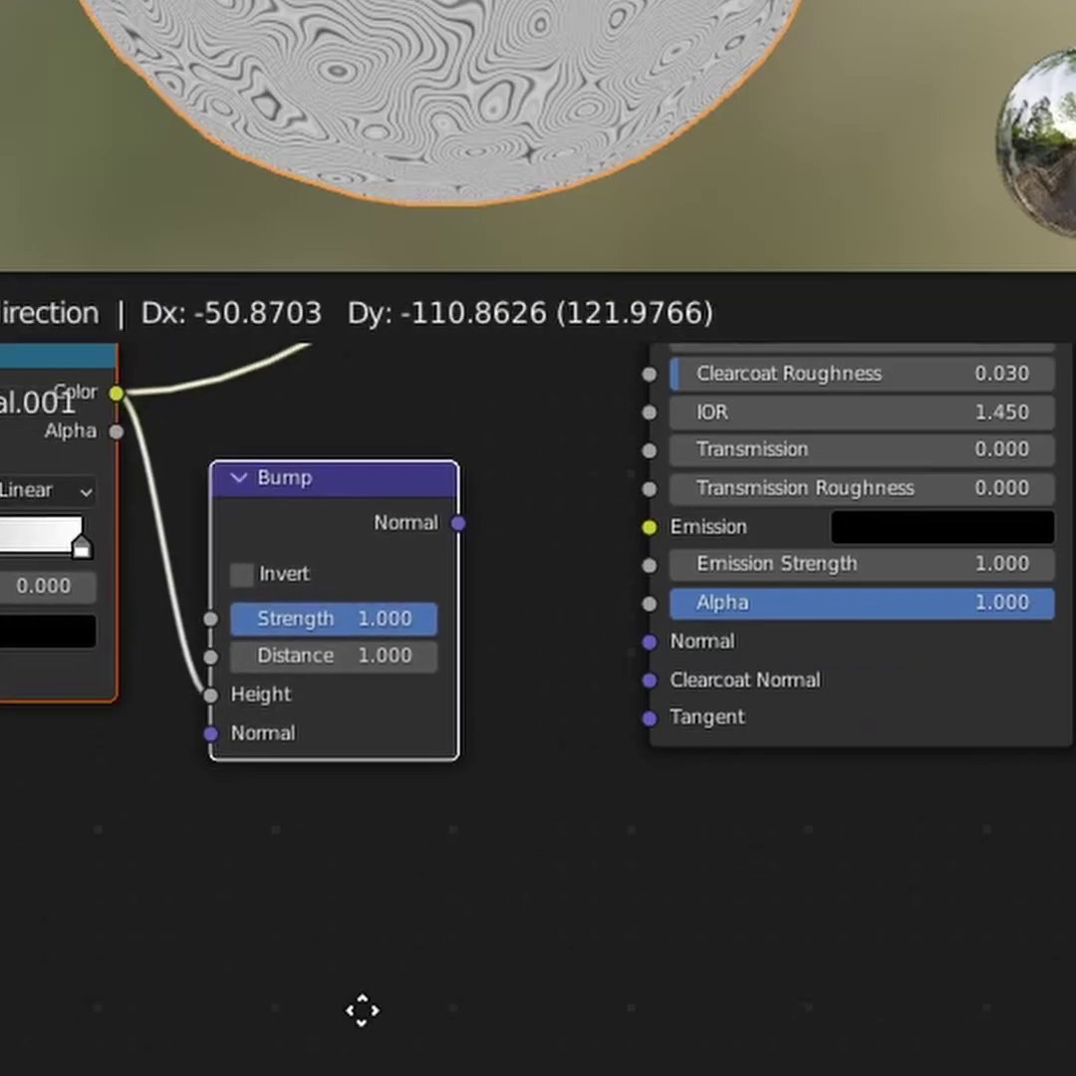
pyautogui.click(396, 1066)
pyautogui.click(570, 799)
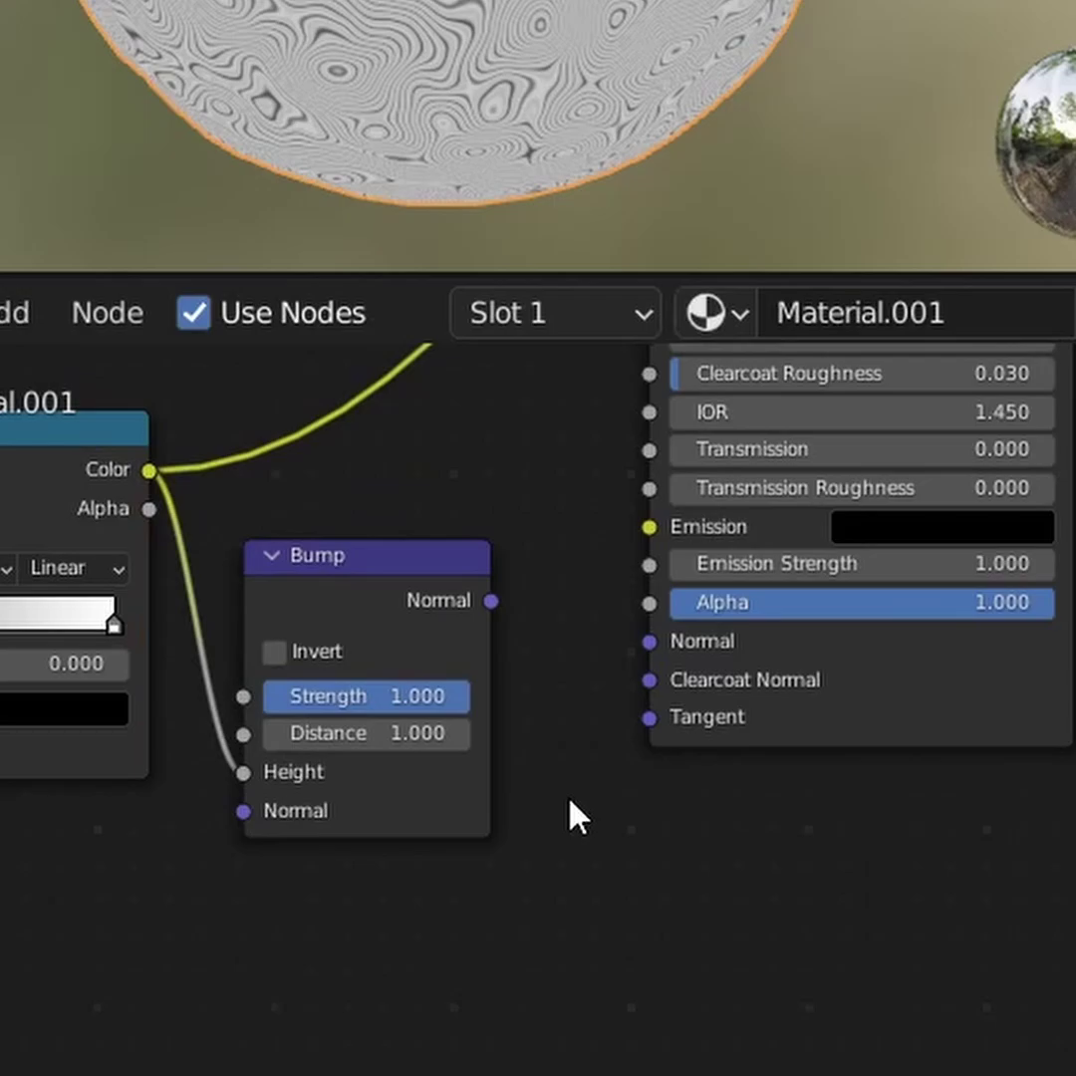
pyautogui.moveTo(498, 602); pyautogui.dragTo(649, 640)
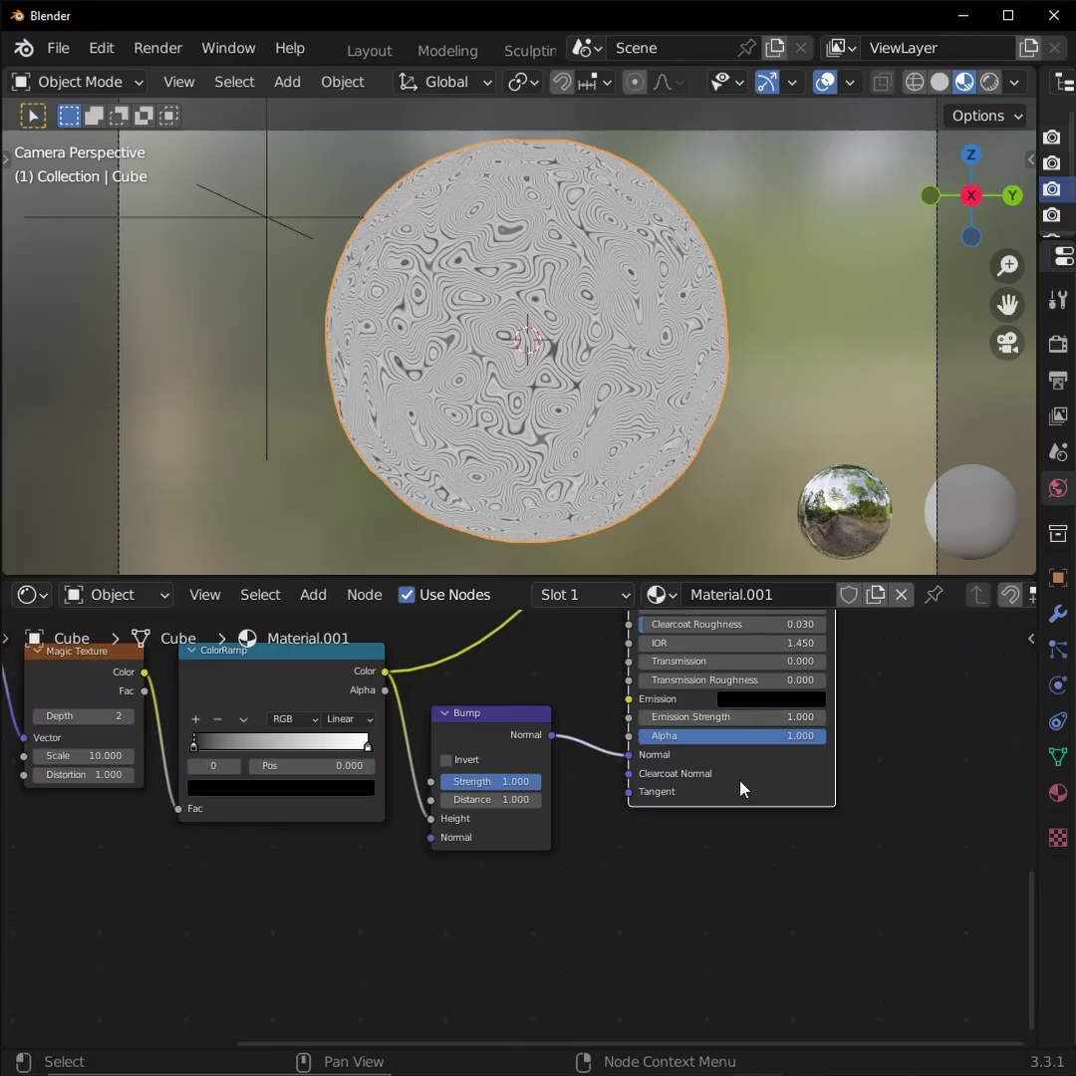
pyautogui.moveTo(886, 936); pyautogui.dragTo(854, 810, button='middle')
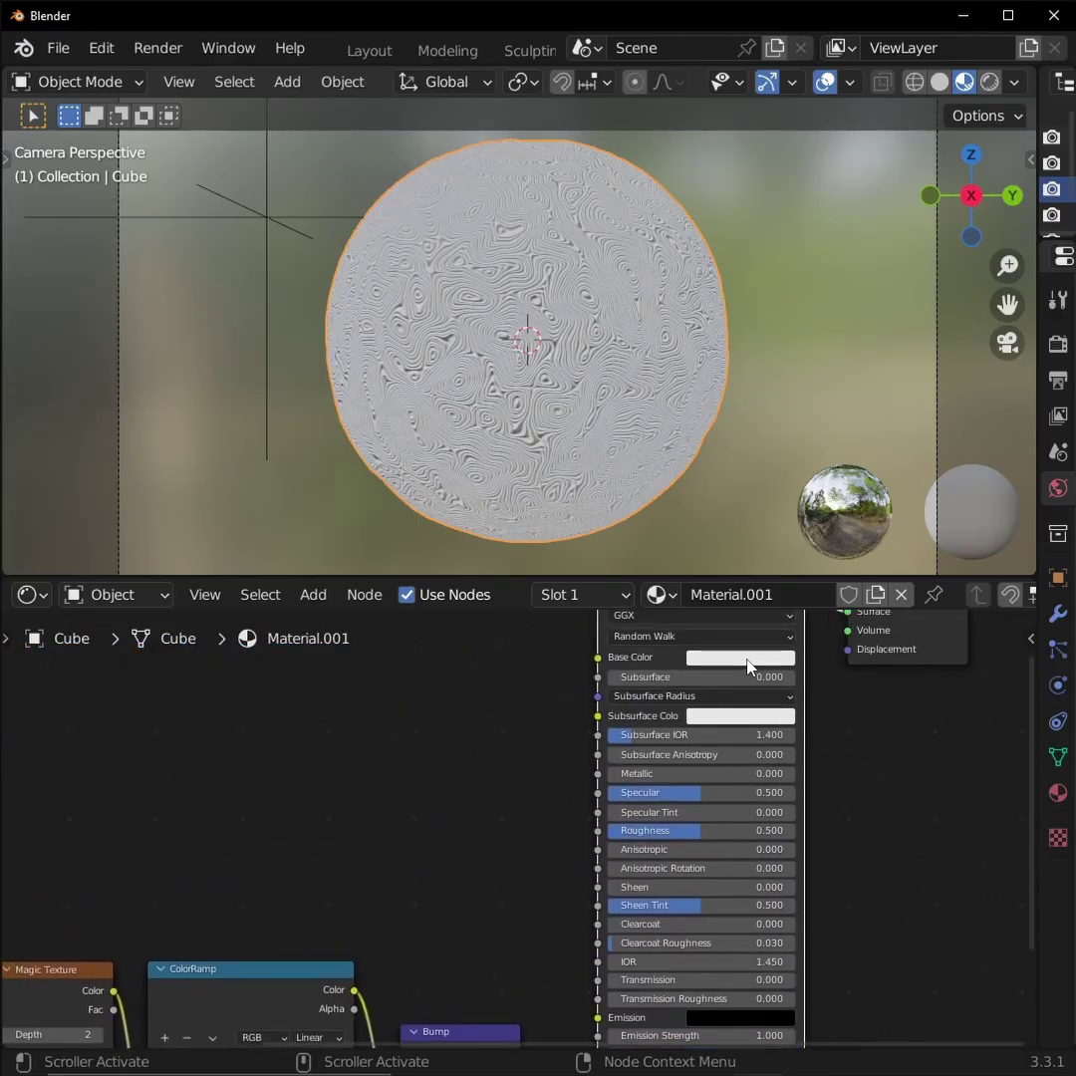
# - Change the Principled BSDF's Base Color to a salmon pink
pyautogui.click(750, 661)
pyautogui.moveTo(558, 382); pyautogui.dragTo(560, 437)
pyautogui.scroll(1, 170, 480)
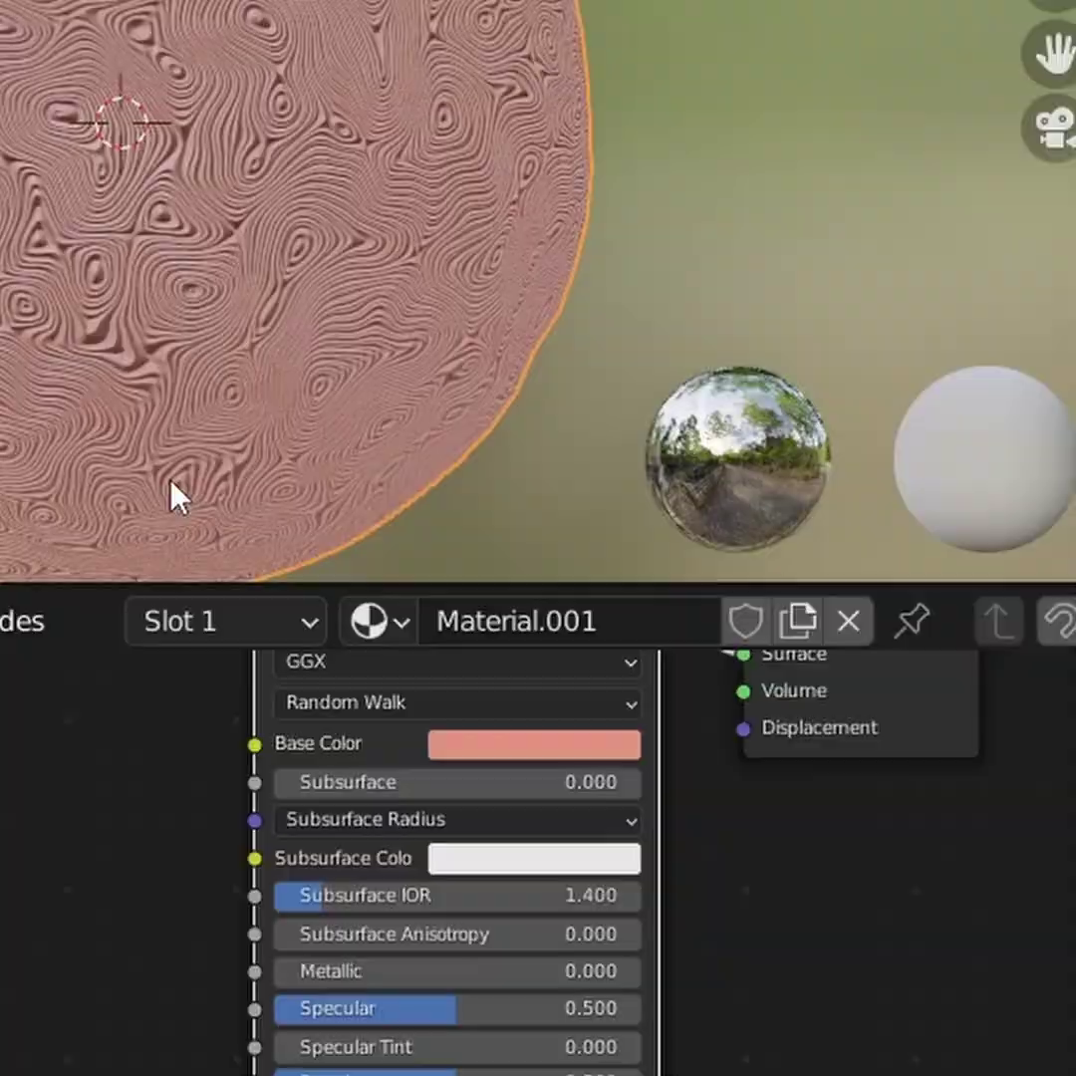
# - Set the Bump node's Strength and Distance both to 0.2
pyautogui.moveTo(538, 996); pyautogui.dragTo(622, 776, button='middle')
pyautogui.scroll(4, 621, 776)
pyautogui.click(622, 775)
pyautogui.write('0.2')
pyautogui.press('Return')
pyautogui.click(617, 830)
pyautogui.write('0.2')
pyautogui.press('Return')
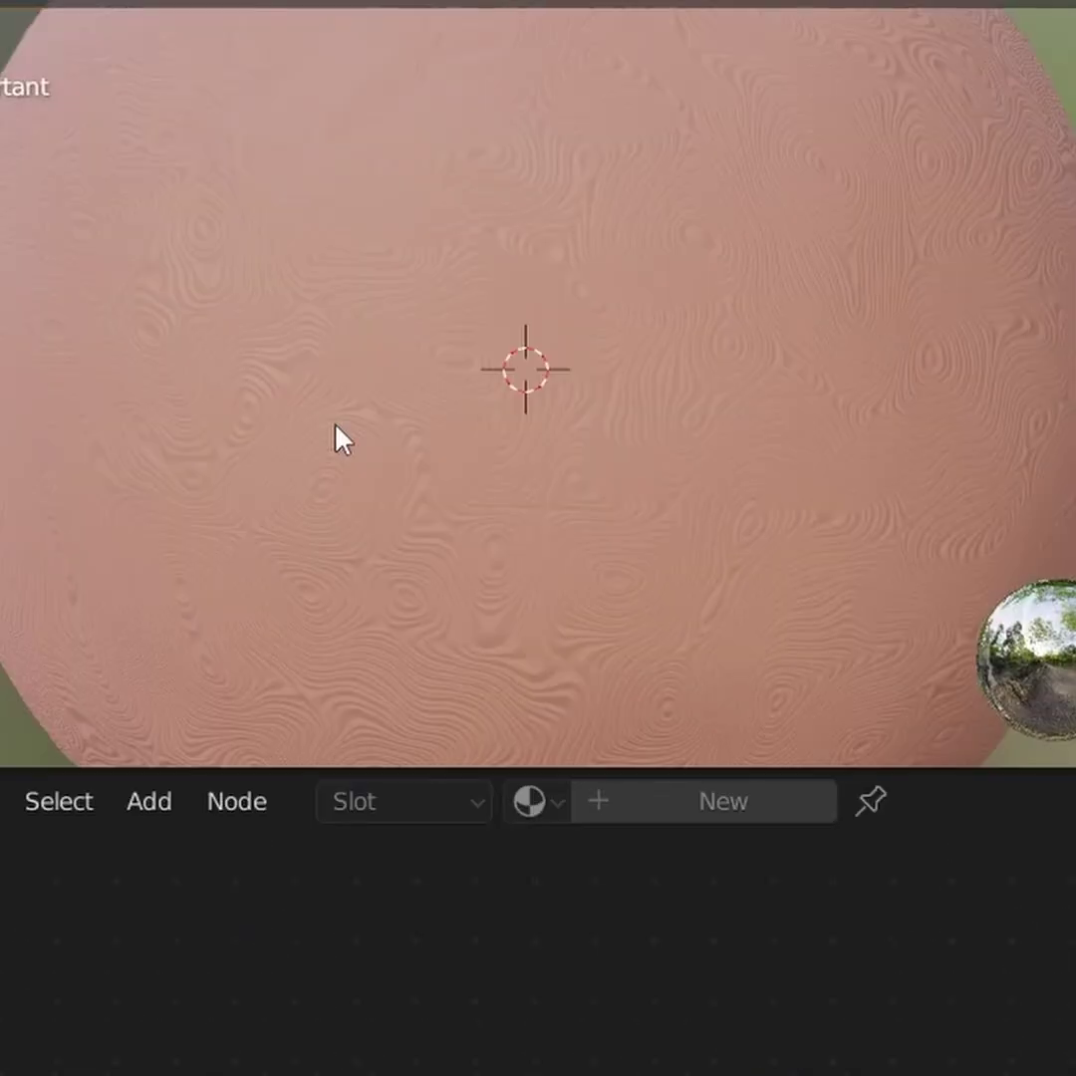
# - Try moving the Something Important empty to test how the bump pattern reacts on the sphere
pyautogui.scroll(-3, 408, 432)
pyautogui.press('g')
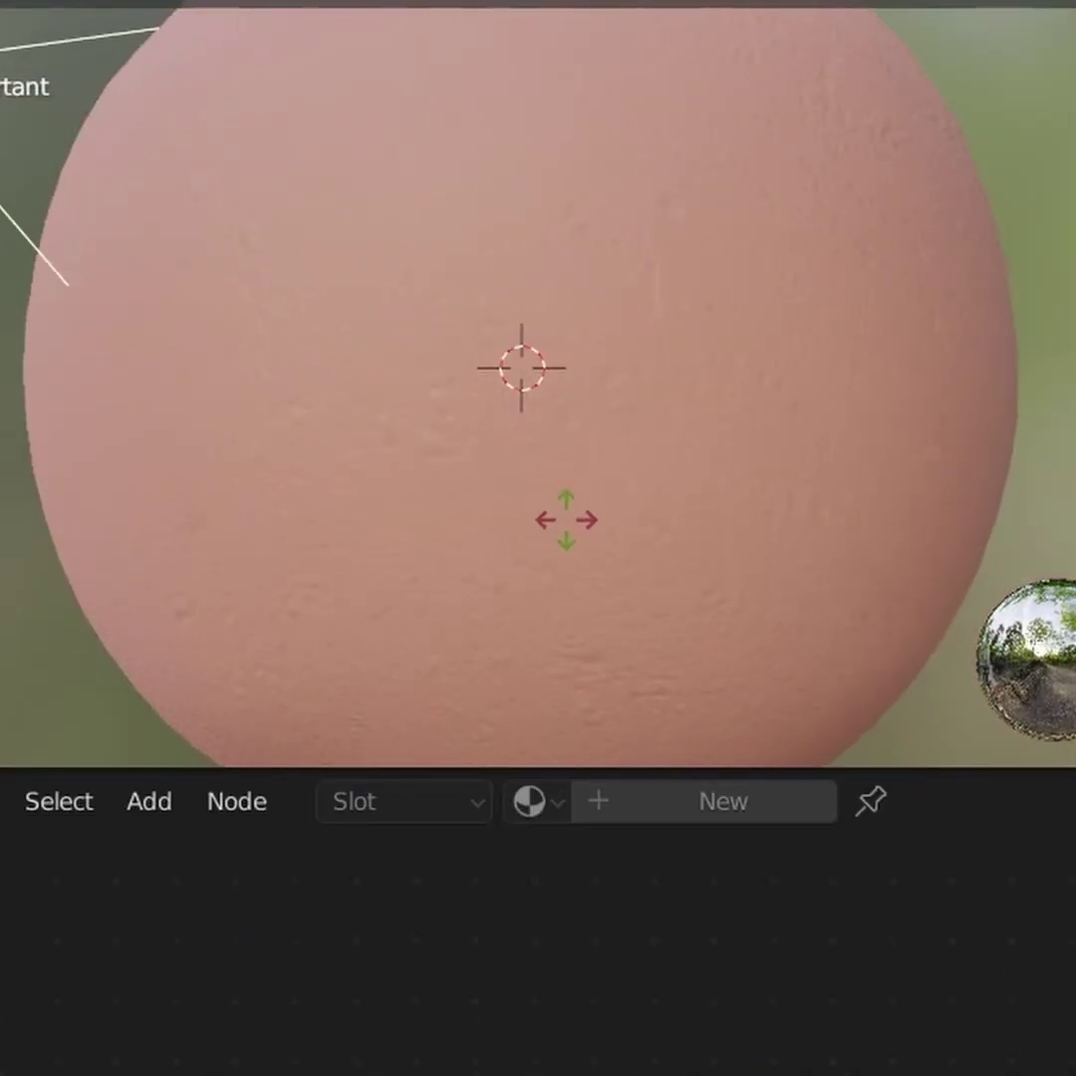
pyautogui.click(655, 552)
# - Insert a MixRGB node on the link between the ColorRamp and the Bump node
pyautogui.hotkey('shift', 'a')
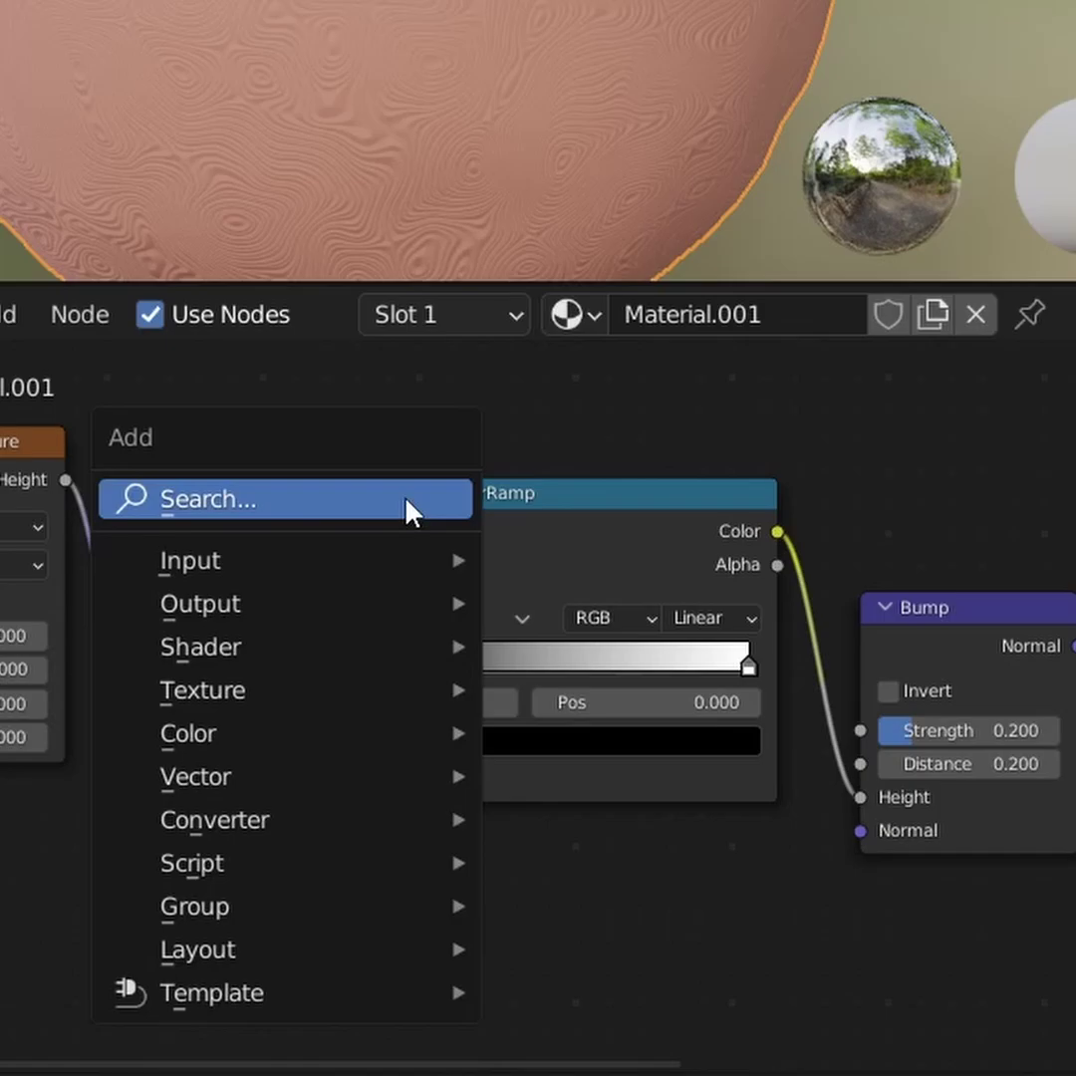
pyautogui.click(409, 498)
pyautogui.write('mix')
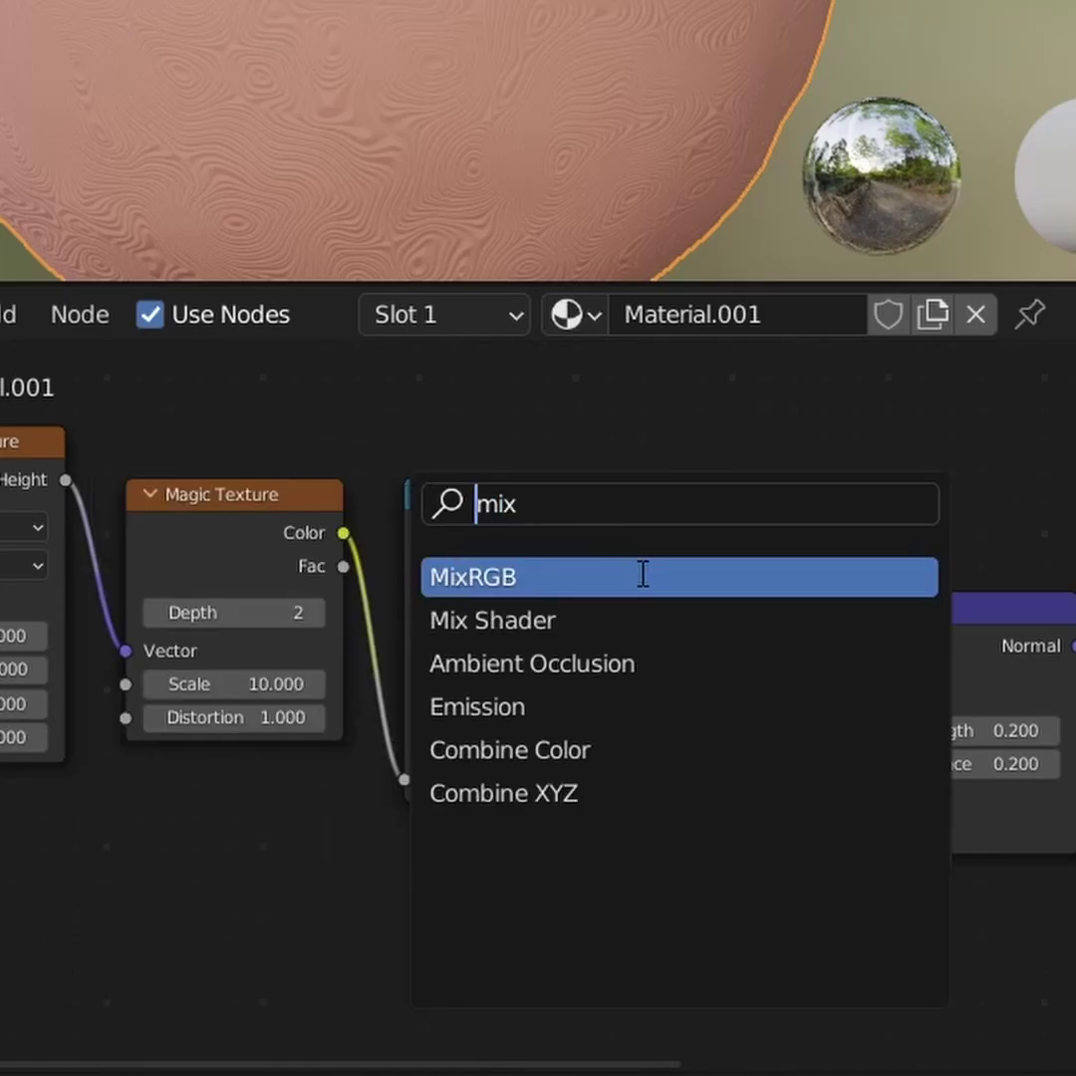
pyautogui.click(595, 566)
pyautogui.click(917, 586)
# - Set the Mix node's Color2 to white
pyautogui.moveTo(987, 614); pyautogui.dragTo(523, 521, button='middle')
pyautogui.scroll(5, 618, 568)
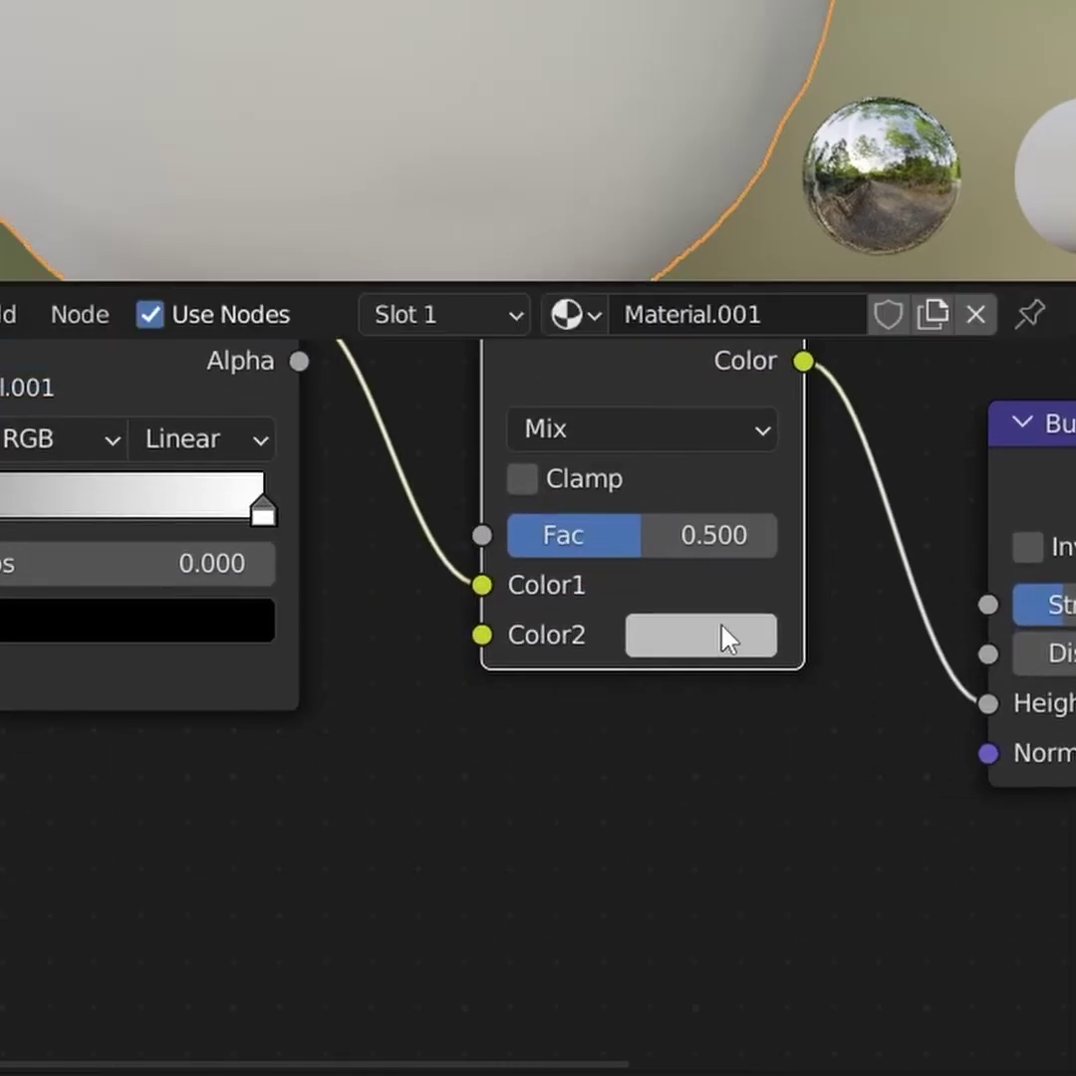
pyautogui.click(730, 638)
pyautogui.moveTo(1022, 134); pyautogui.dragTo(1022, 43)
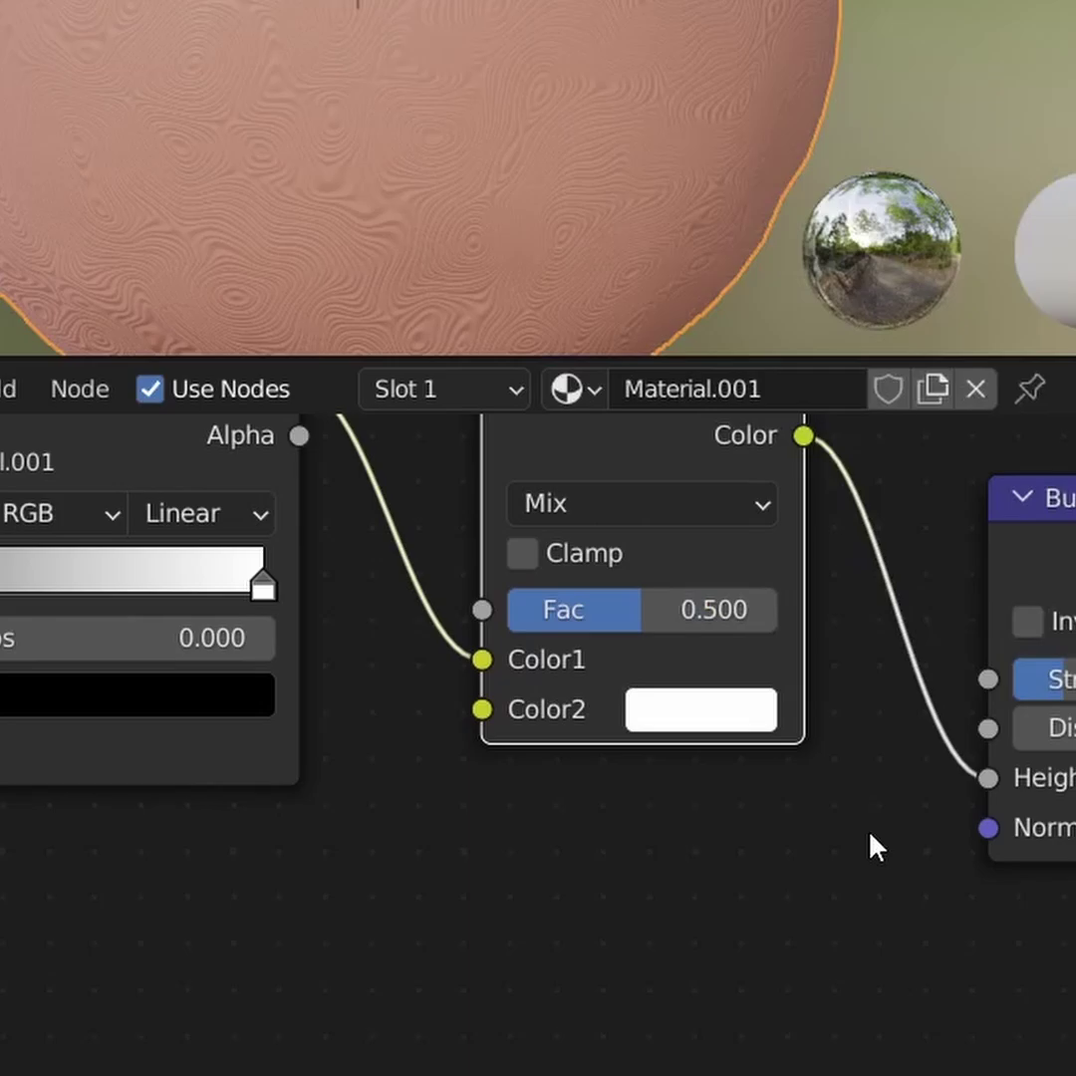
# - Duplicate the ColorRamp and the Musgrave Texture, placing the copies above the ColorRamp and the Magic Texture
pyautogui.click(562, 706)
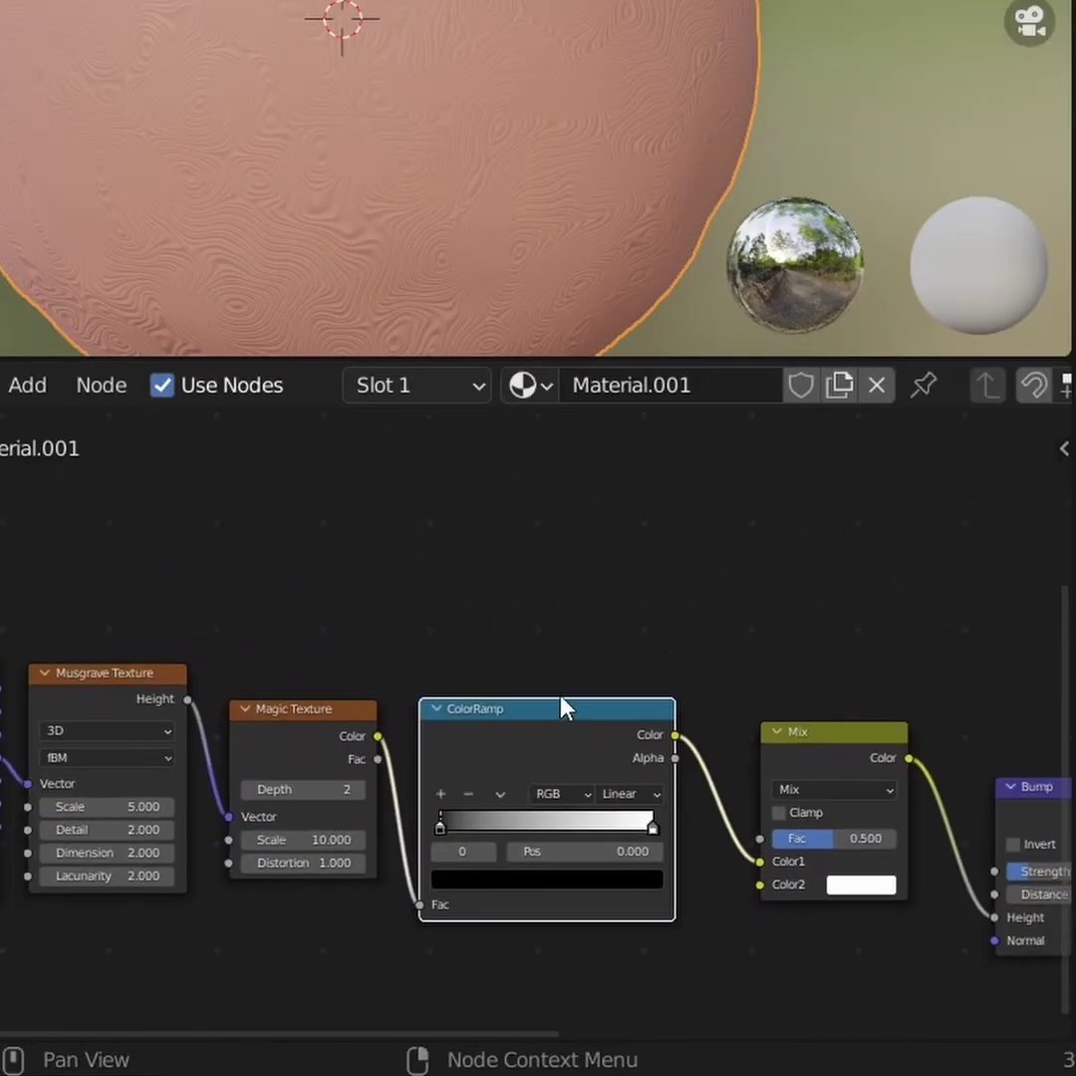
pyautogui.hotkey('shift', 'd')
pyautogui.click(557, 521)
pyautogui.click(176, 727)
pyautogui.hotkey('shift', 'd')
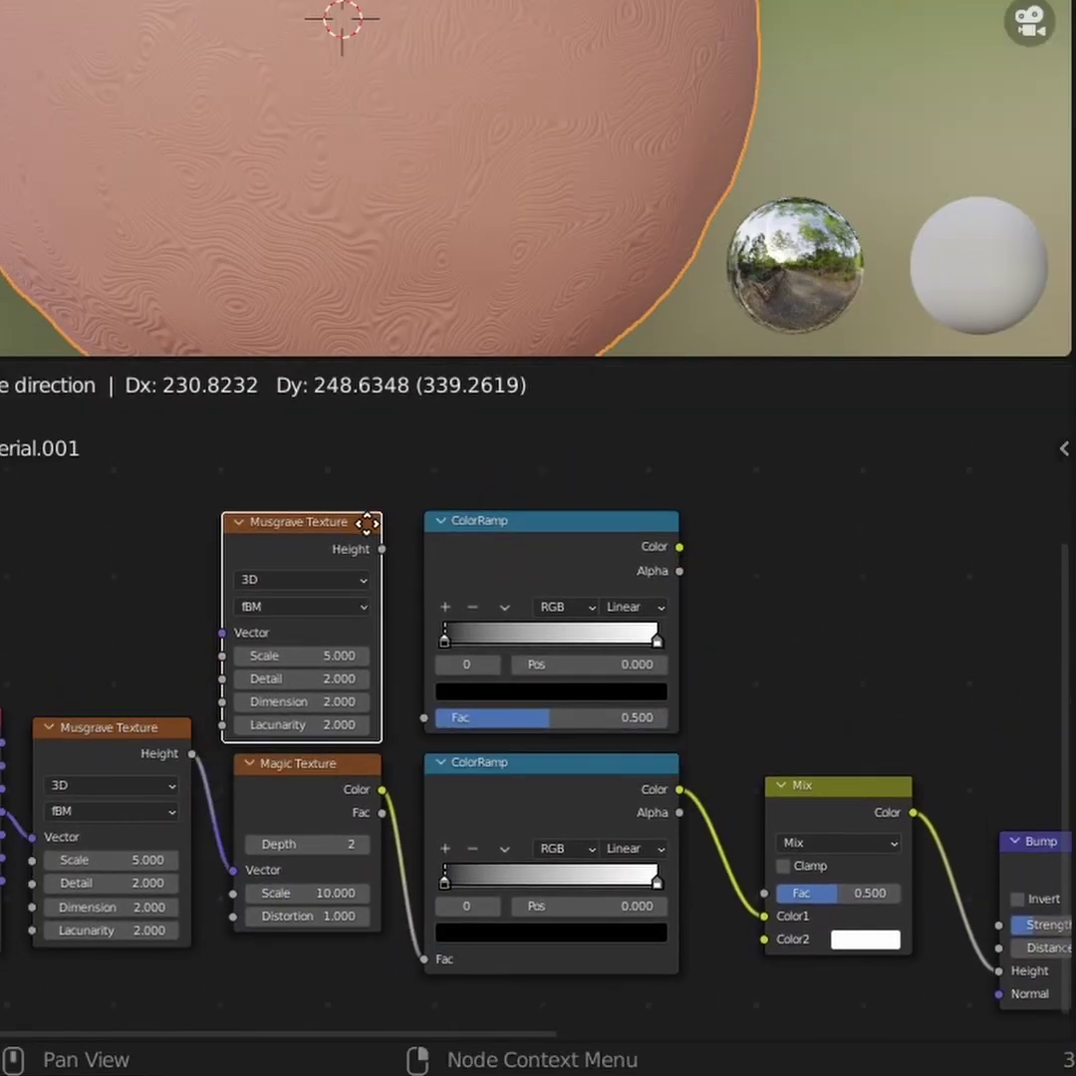
pyautogui.click(372, 514)
# - Connect the Texture Coordinate's Object output to the duplicated Musgrave Texture's Vector input
pyautogui.scroll(4, 365, 610)
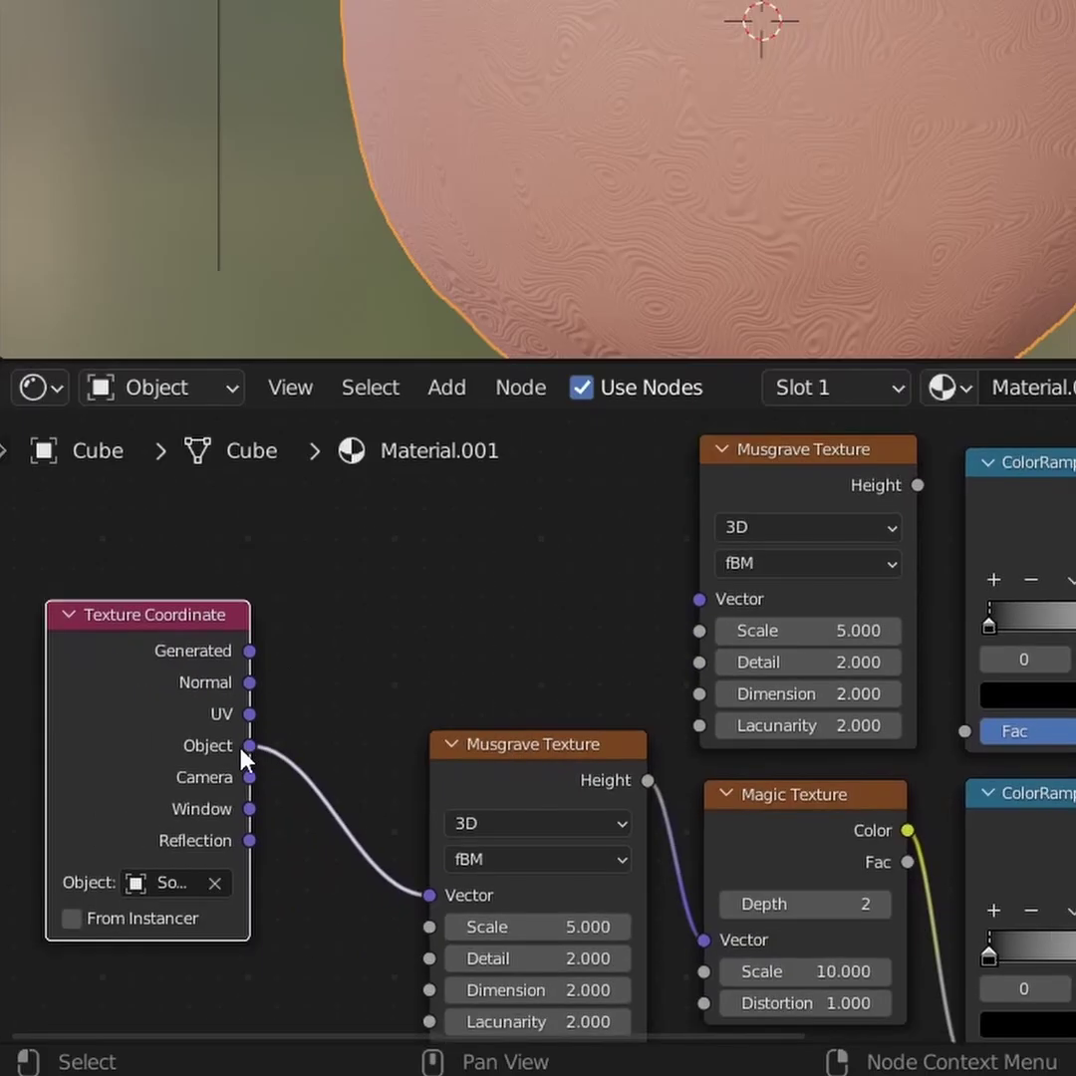
pyautogui.moveTo(249, 746); pyautogui.dragTo(700, 599)
pyautogui.moveTo(620, 700); pyautogui.dragTo(486, 700, button='middle')
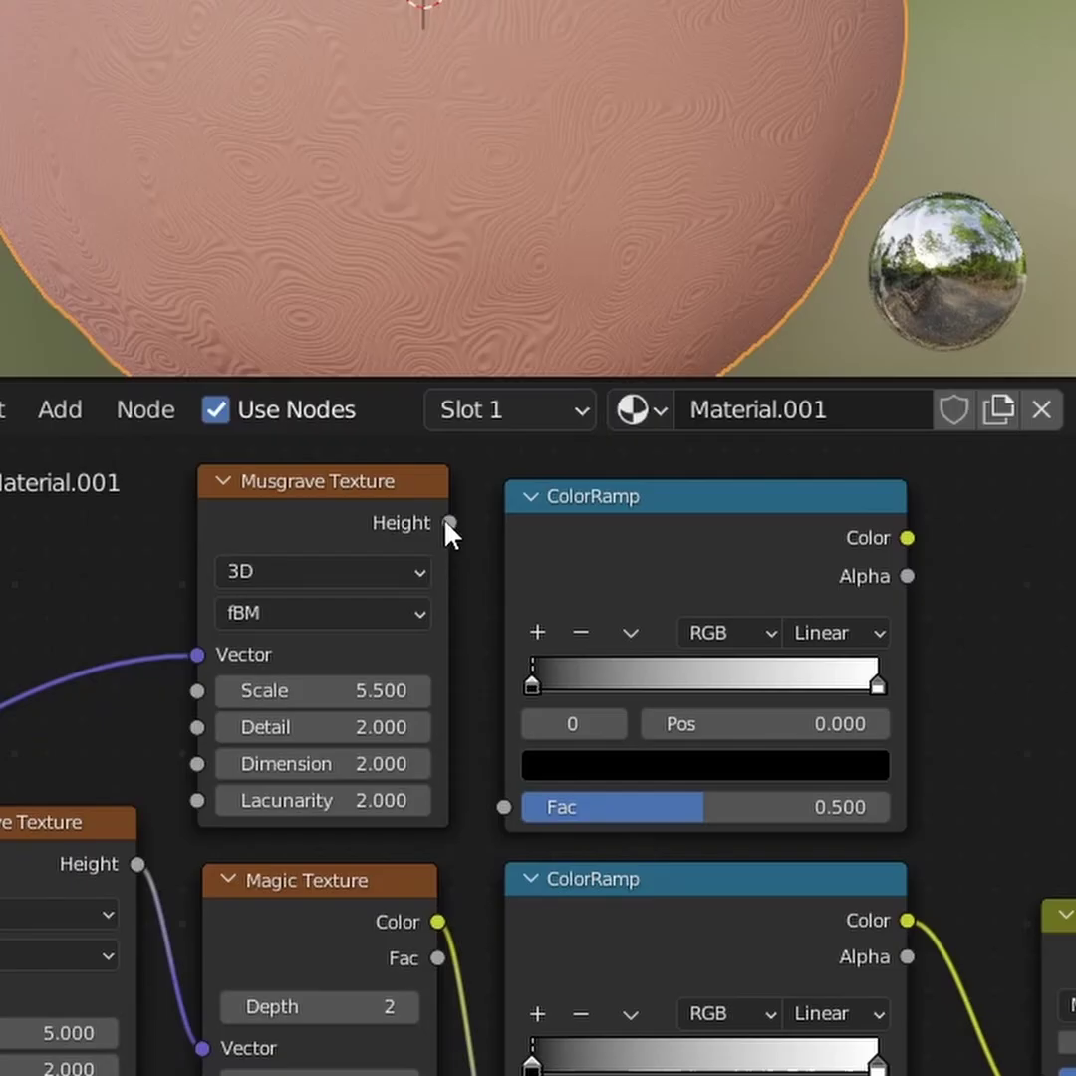
# - Connect the duplicated Musgrave Texture's Height to the duplicated ColorRamp's Fac and preview that ColorRamp on the sphere
pyautogui.moveTo(631, 468); pyautogui.dragTo(694, 790)
pyautogui.scroll(1, 584, 757)
pyautogui.moveTo(584, 758); pyautogui.dragTo(333, 769, button='middle')
pyautogui.keyDown('ctrl'); pyautogui.keyDown('shift'); pyautogui.click(484, 503); pyautogui.keyUp('shift'); pyautogui.keyUp('ctrl')
pyautogui.scroll(2, 725, 609)
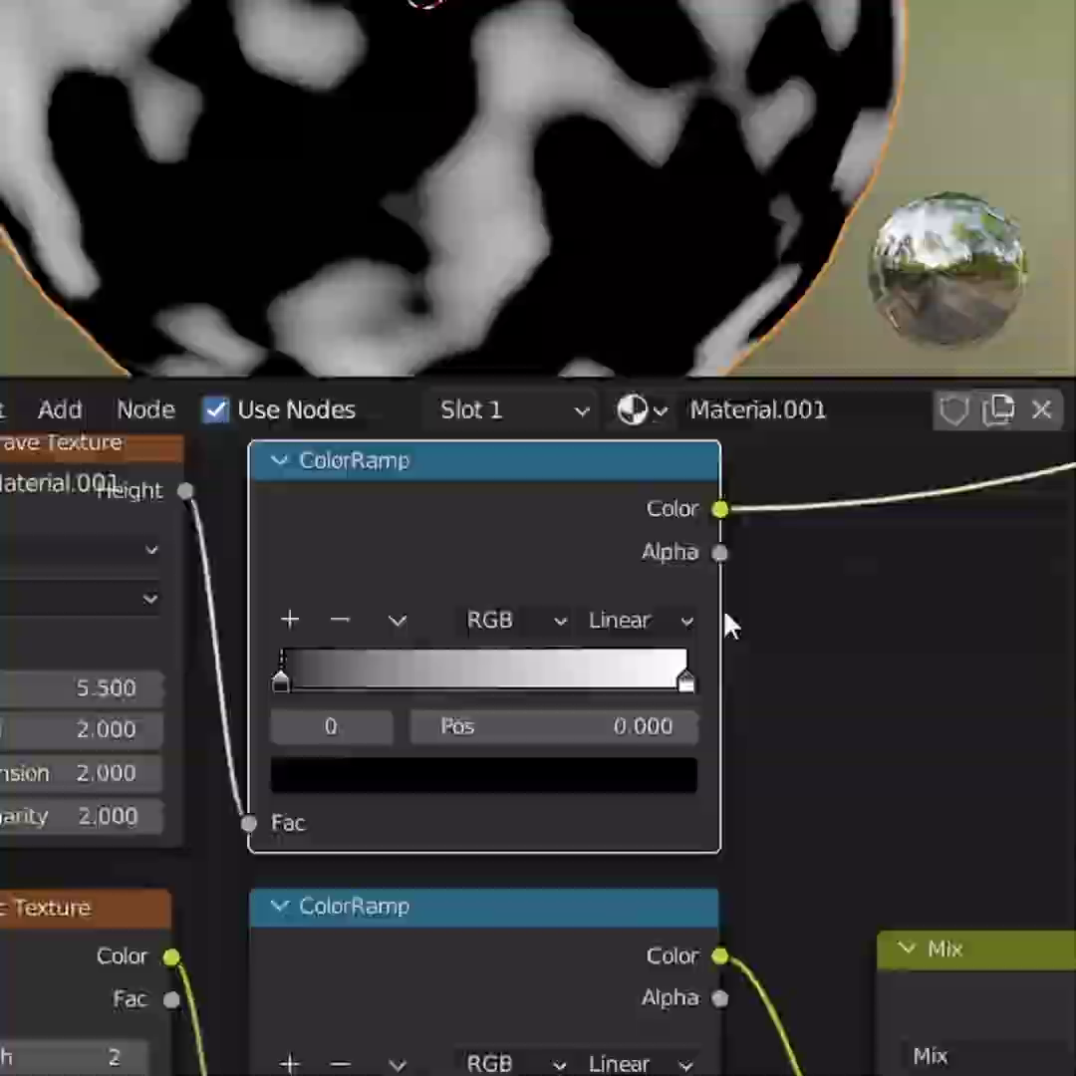
# - Reverse the duplicated ColorRamp so white sits at 0.000 and black at 1.000, and connect its Color to the Mix node's Fac
pyautogui.moveTo(726, 609); pyautogui.dragTo(711, 695, button='middle')
pyautogui.moveTo(696, 755); pyautogui.dragTo(328, 750)
pyautogui.moveTo(255, 754); pyautogui.dragTo(736, 746)
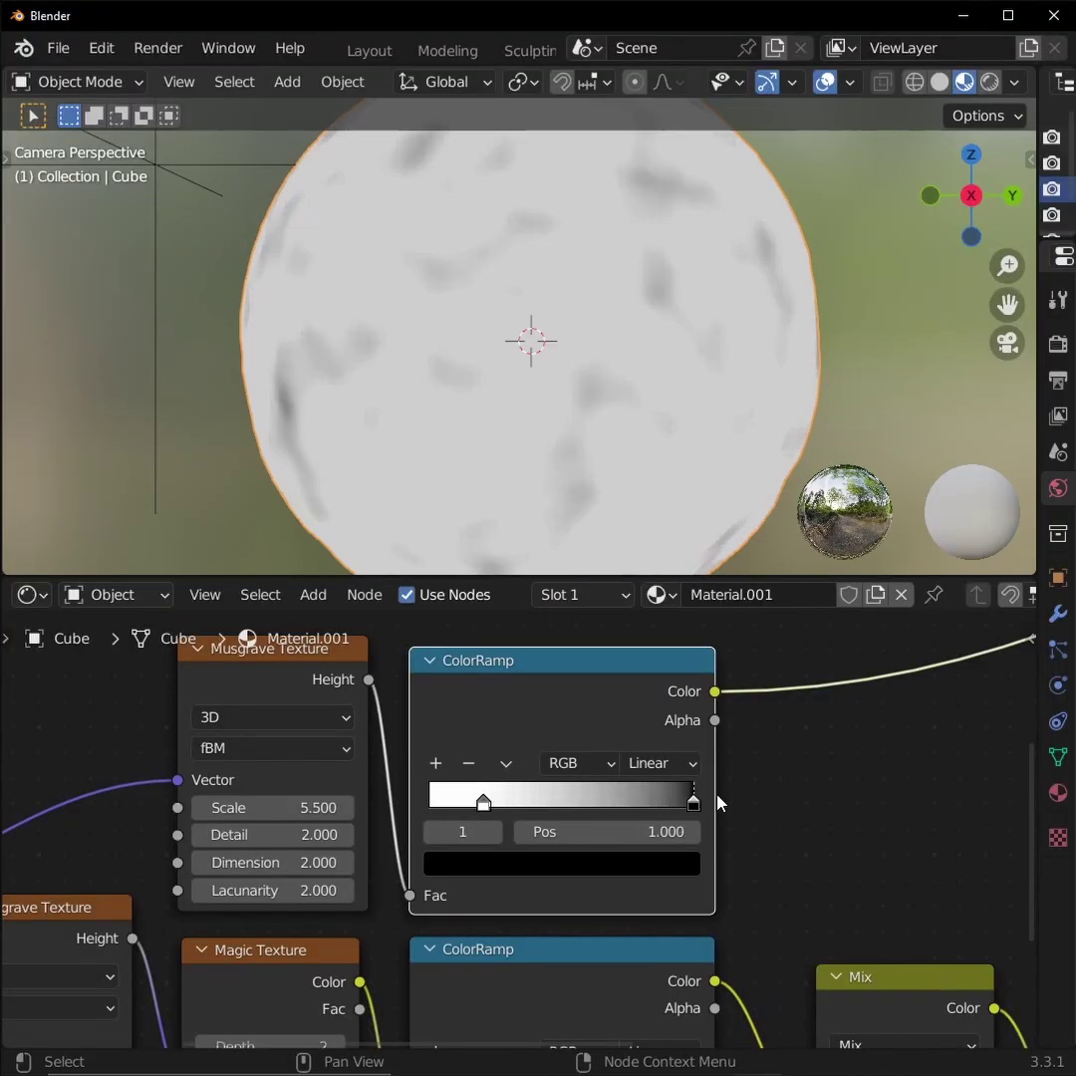
pyautogui.click(482, 801)
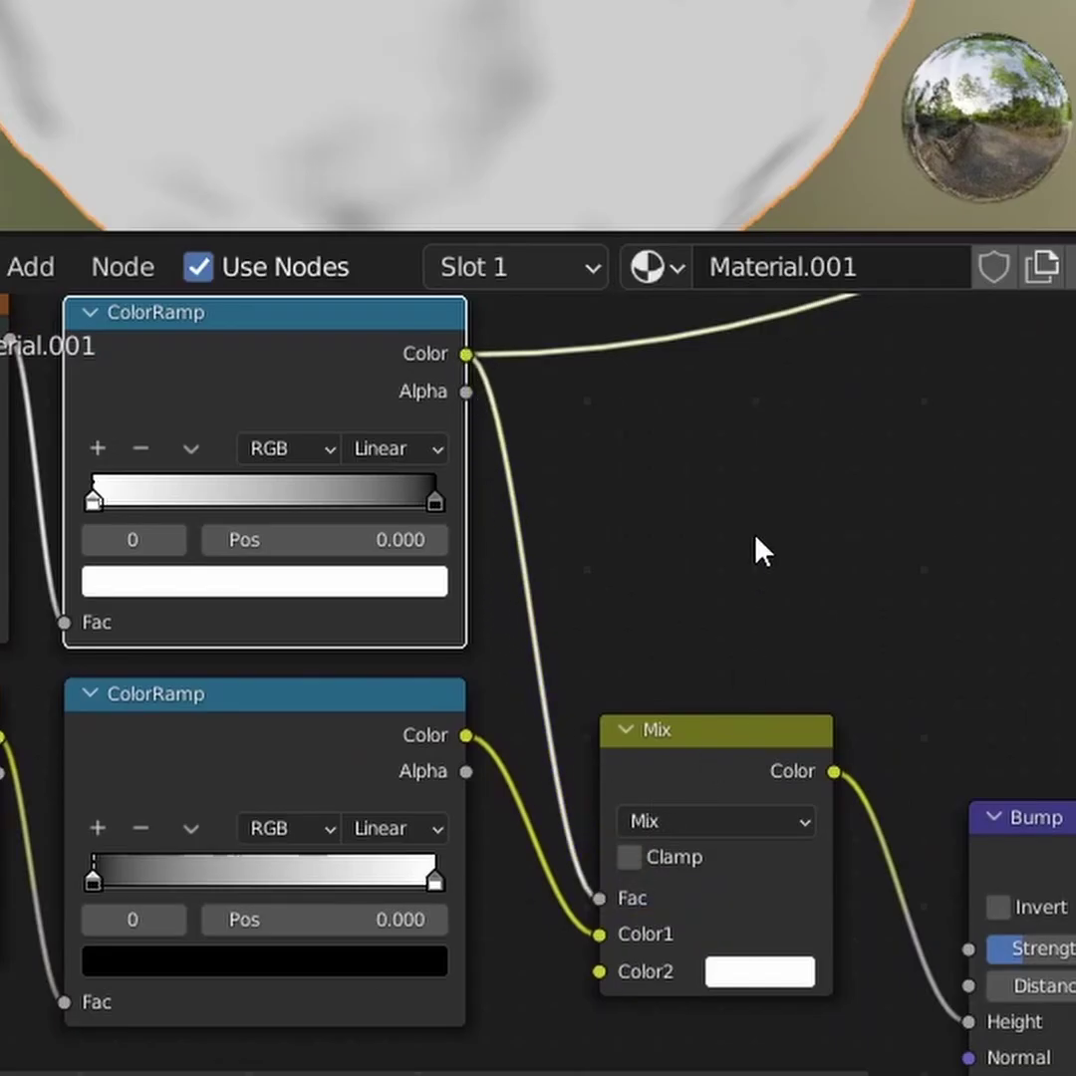
# - Restore the full material preview and move the mask ColorRamp's white stop to position 0.092
pyautogui.scroll(-2, 742, 638)
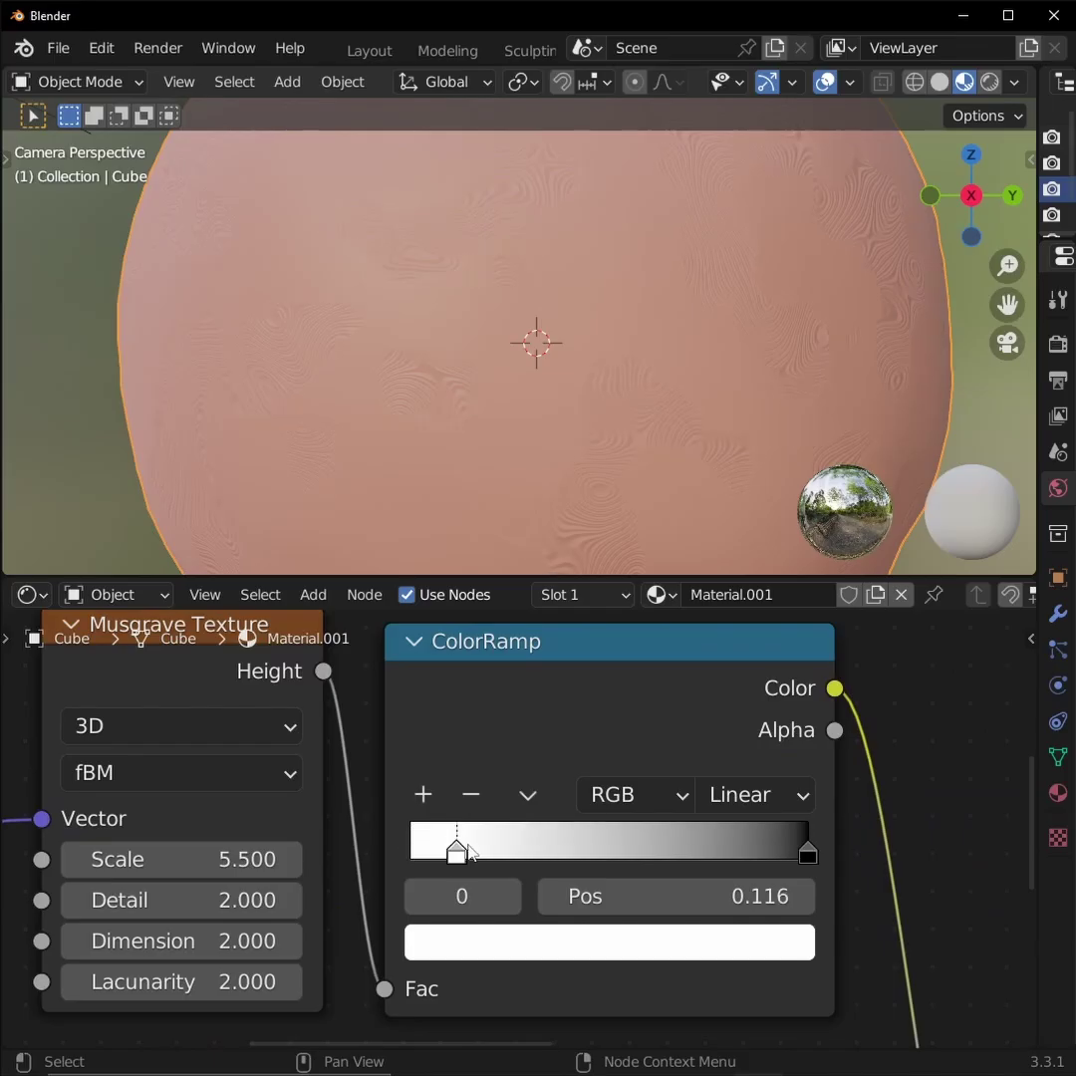
pyautogui.moveTo(456, 852); pyautogui.dragTo(417, 829)
pyautogui.scroll(-2, 863, 743)
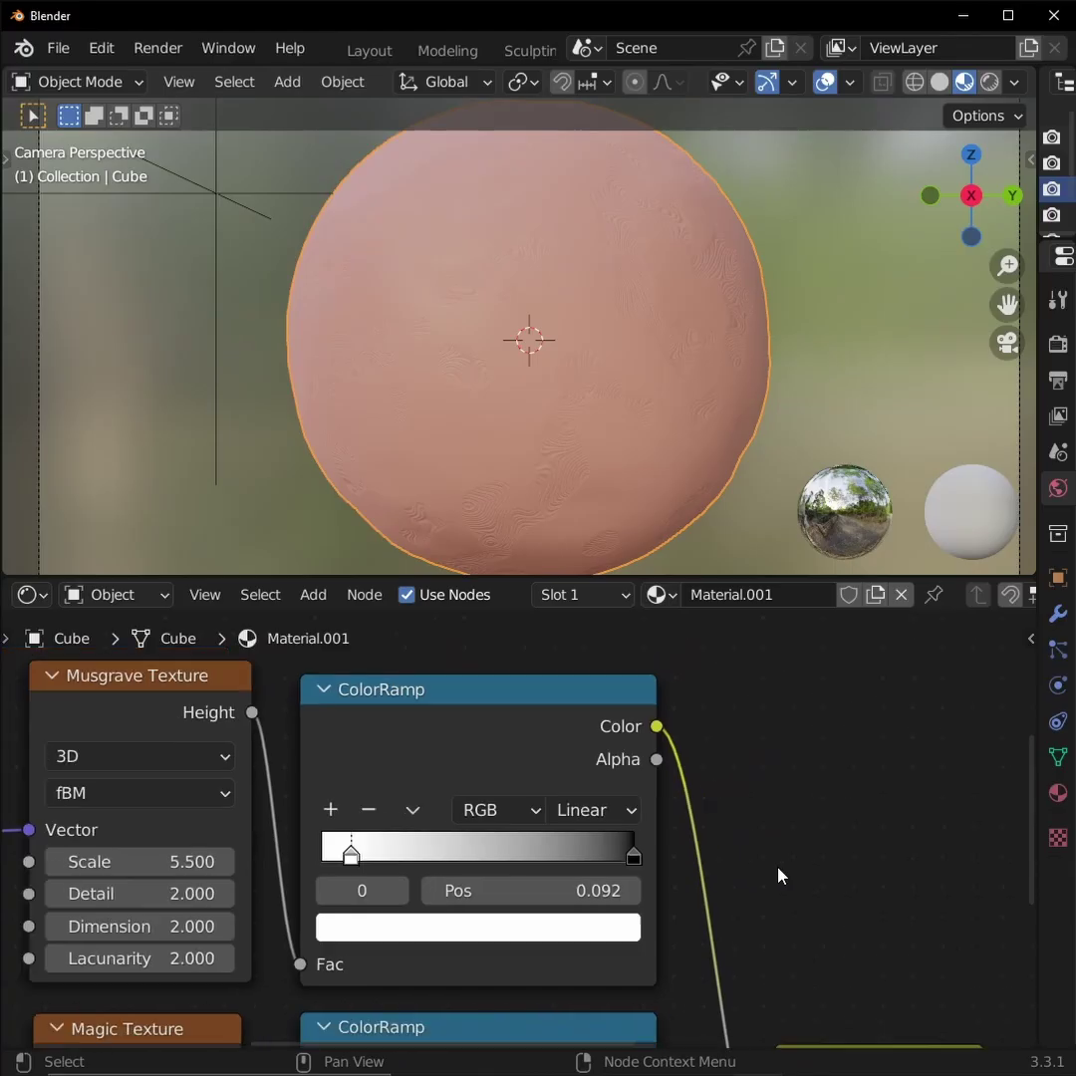
pyautogui.scroll(-1, 782, 877)
pyautogui.moveTo(801, 917); pyautogui.dragTo(662, 749, button='middle')
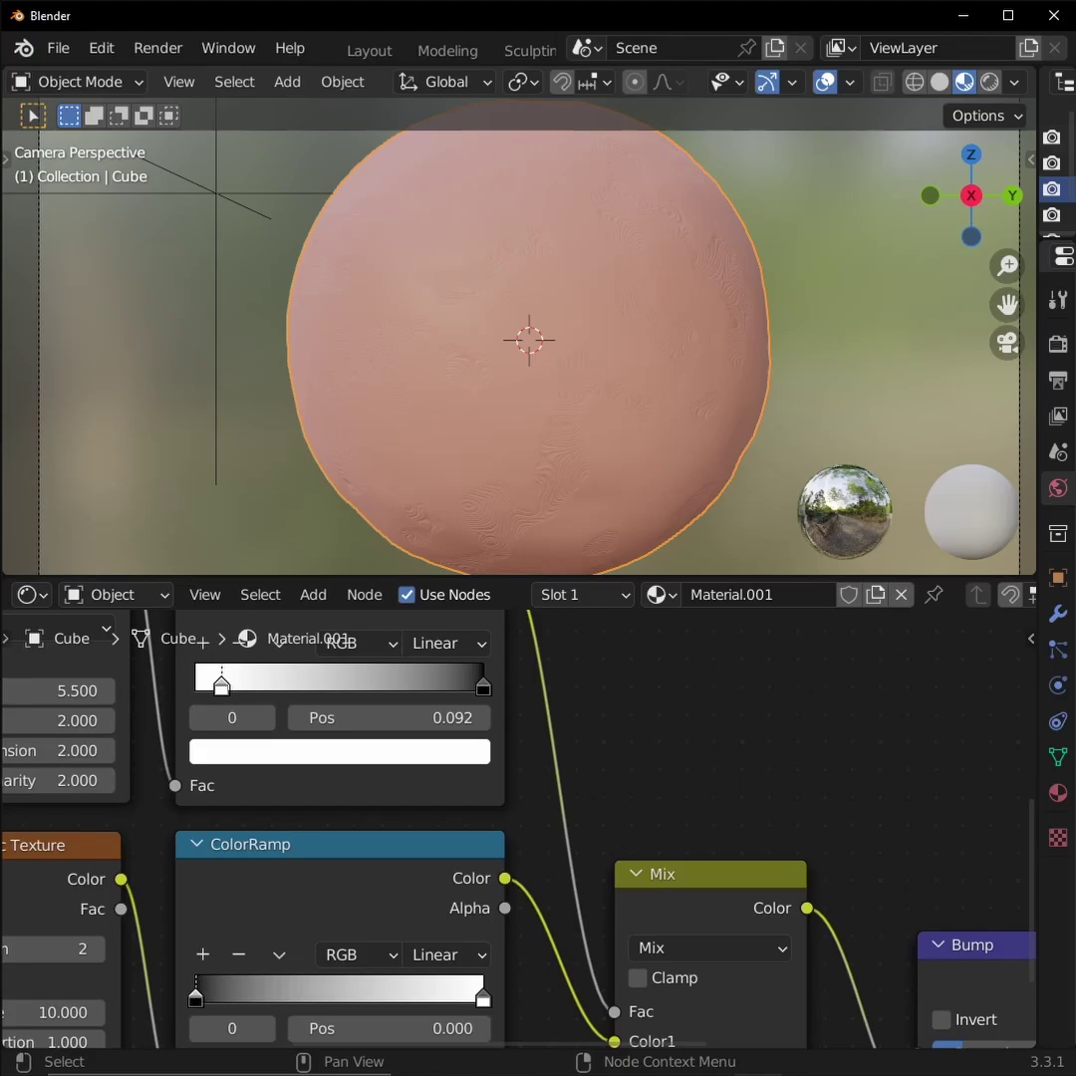
# - Duplicate the Musgrave Texture, place the copy below the Magic Texture, and raise its Scale to 5.600
pyautogui.hotkey('shift', 'd')
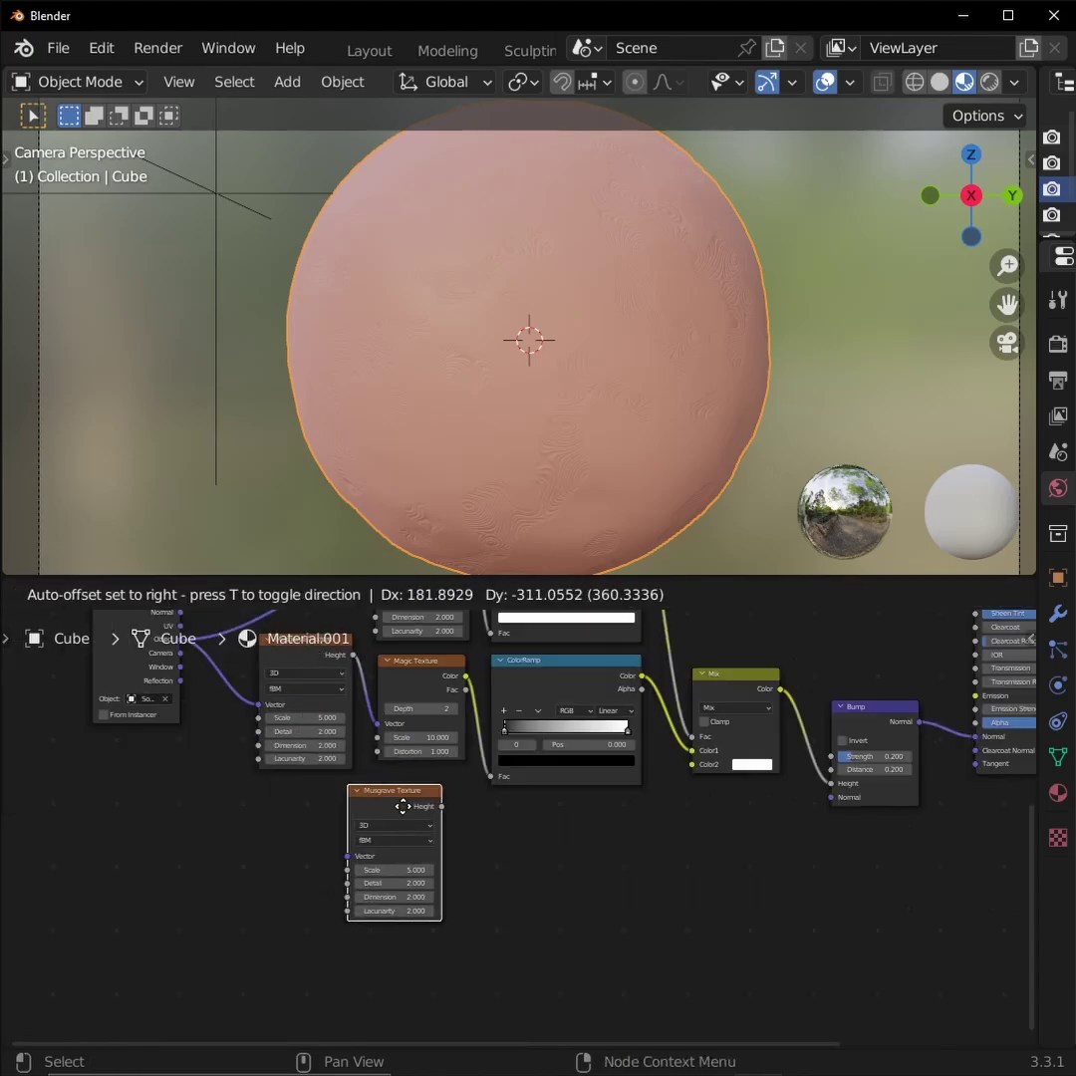
pyautogui.click(430, 819)
pyautogui.scroll(9, 445, 885)
pyautogui.moveTo(453, 829); pyautogui.dragTo(464, 829)
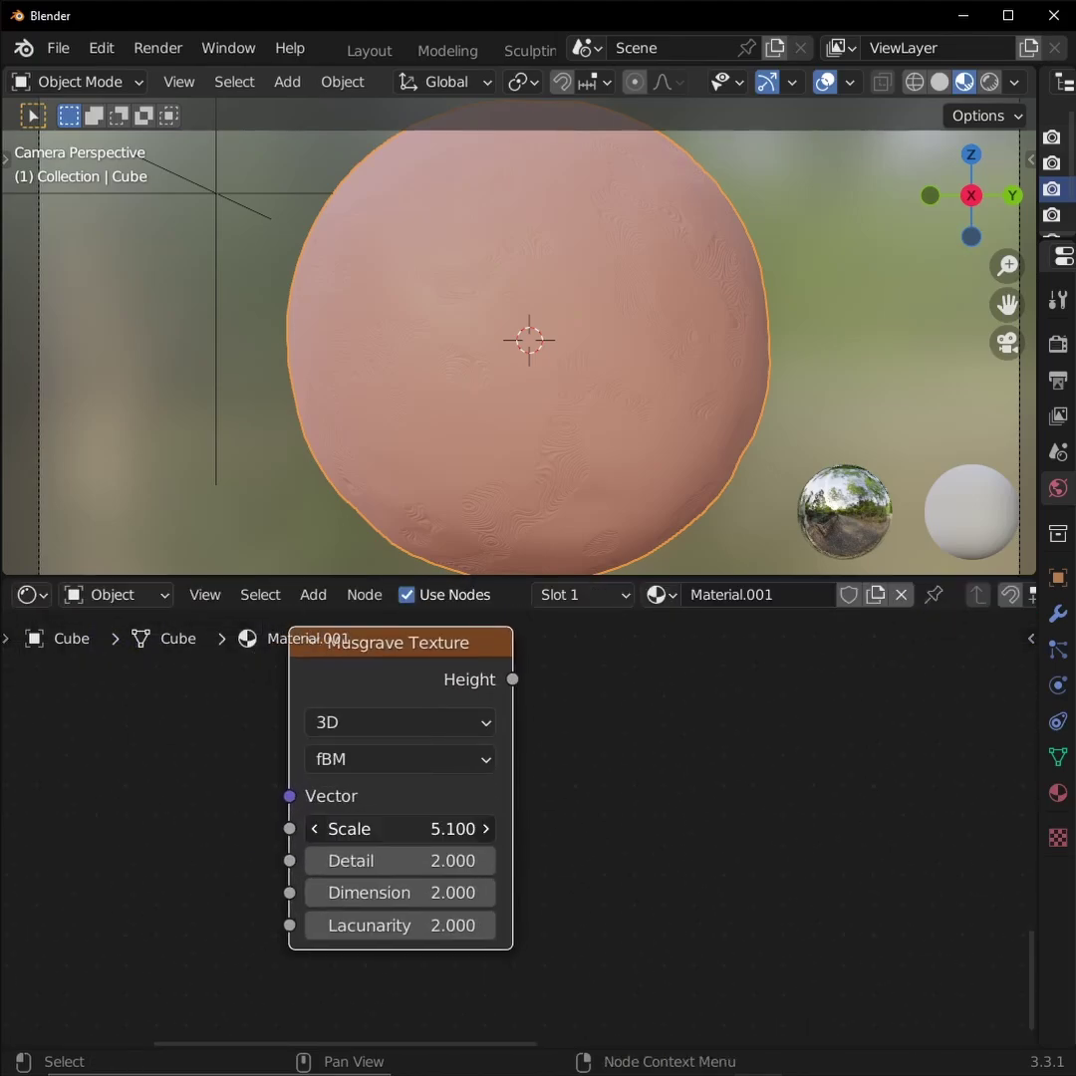
# - Add a Noise Texture node and place it beneath the newly duplicated Musgrave Texture
pyautogui.hotkey('shift', 'a')
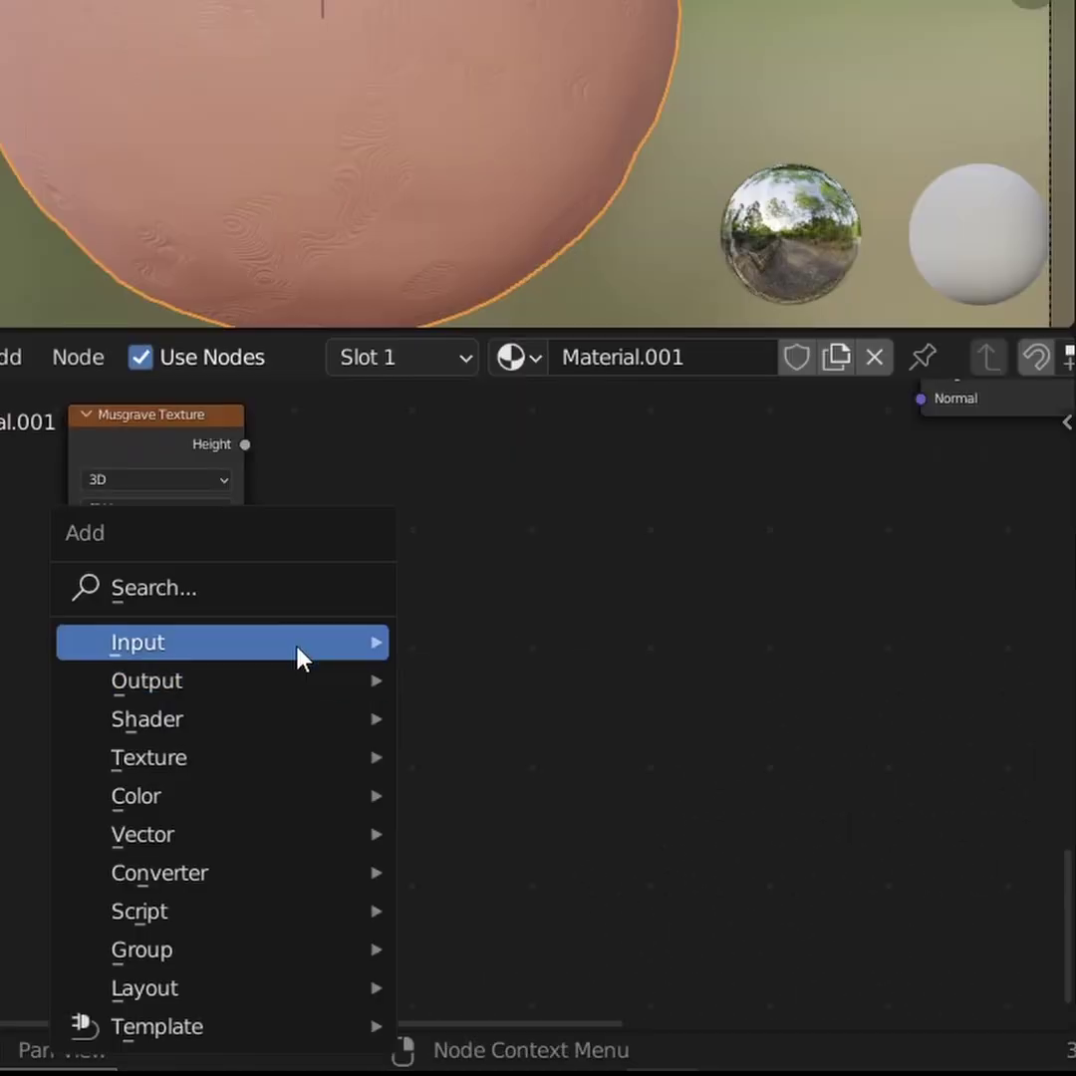
pyautogui.click(283, 588)
pyautogui.write('noise')
pyautogui.click(371, 695)
pyautogui.click(159, 829)
pyautogui.scroll(-1, 159, 830)
pyautogui.moveTo(160, 829); pyautogui.dragTo(119, 880, button='middle')
# - Add a MixRGB node with the new Musgrave's Height in Color1 and the Noise Texture's Fac in Color2, and preview it
pyautogui.hotkey('shift', 'a')
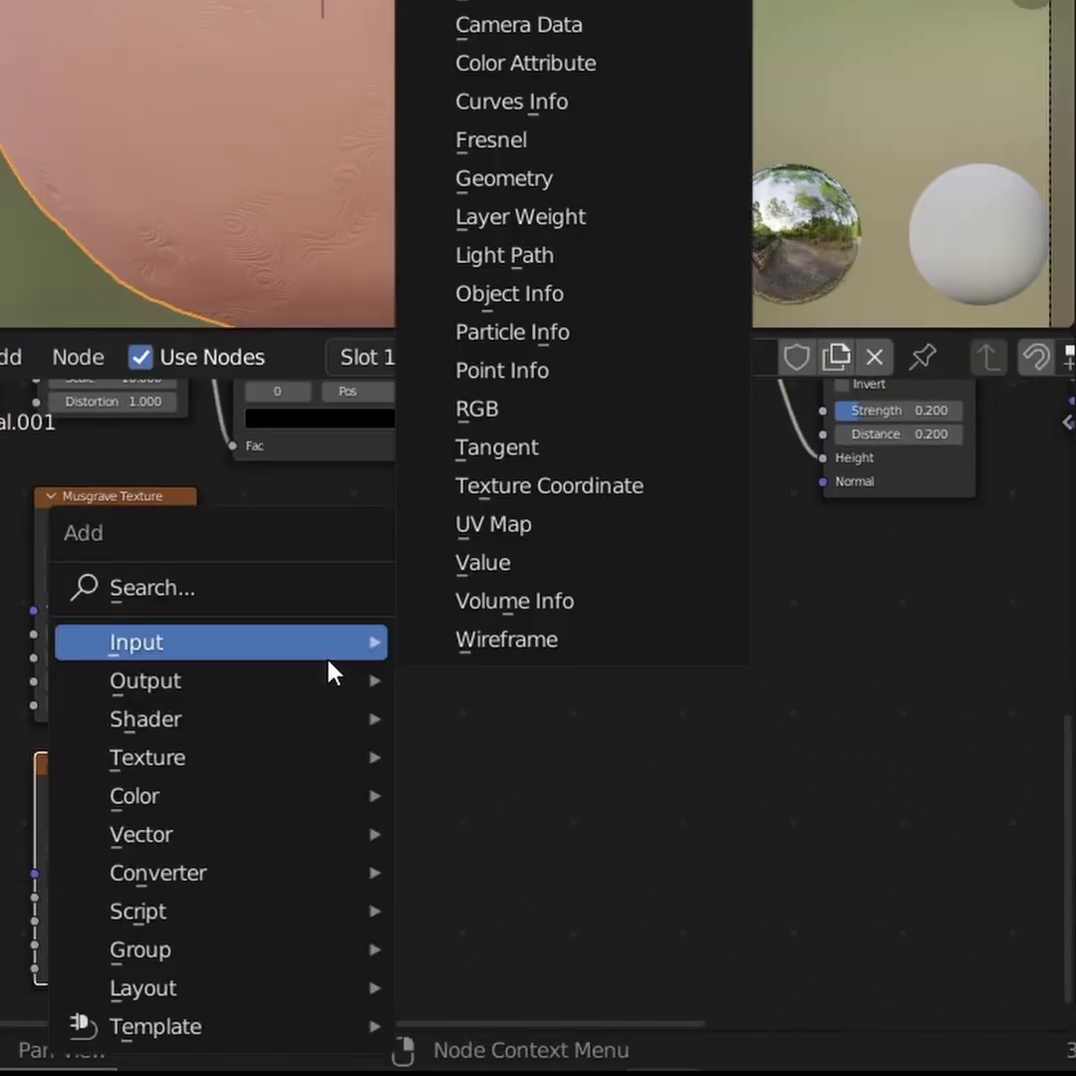
pyautogui.click(238, 581)
pyautogui.write('mix')
pyautogui.press('Return')
pyautogui.click(454, 663)
pyautogui.moveTo(204, 484); pyautogui.dragTo(364, 777)
pyautogui.moveTo(504, 639); pyautogui.dragTo(828, 418)
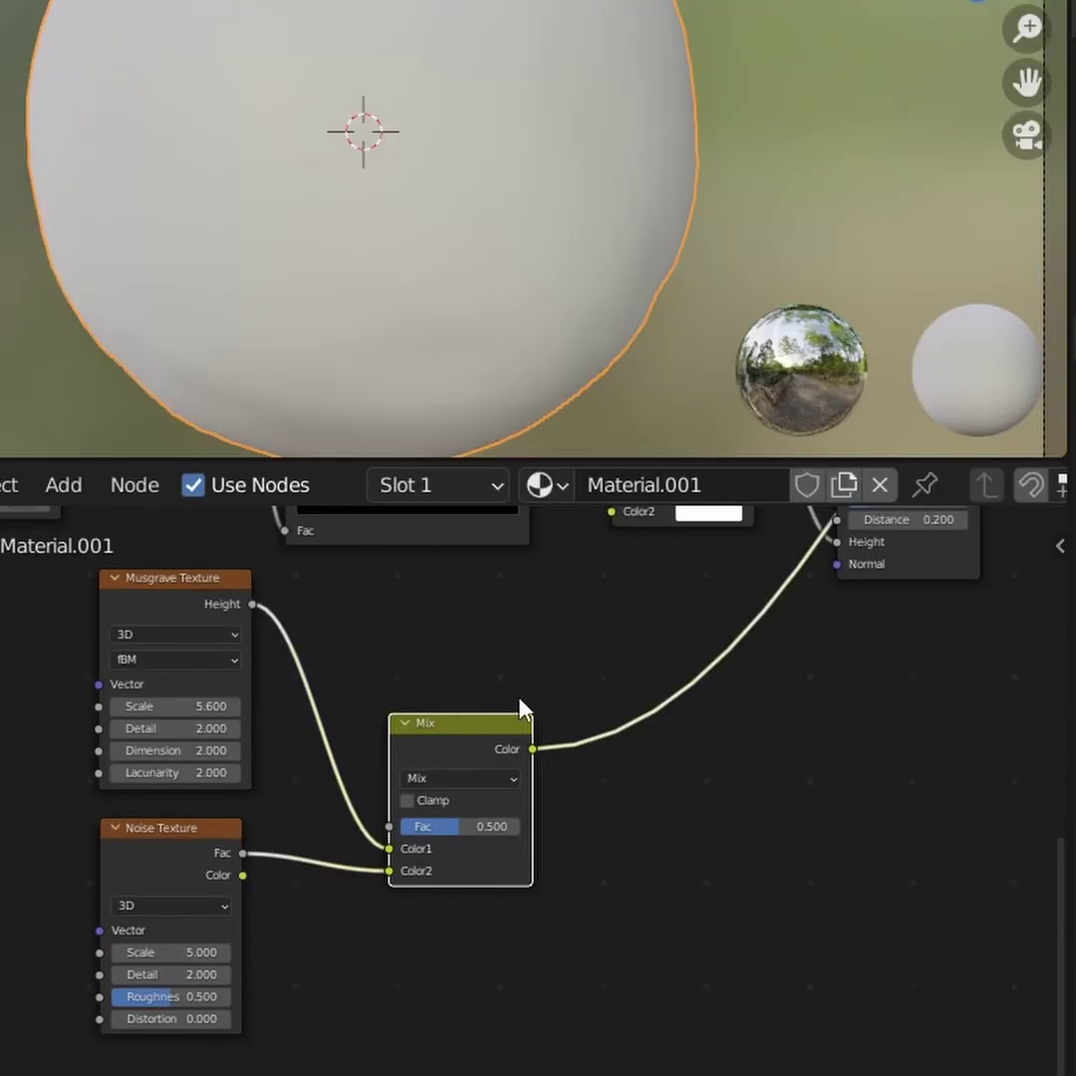
# - Set Detail to 1 on the new Musgrave and Noise textures, and set their Mix node's Fac to 0.669
pyautogui.scroll(3, 520, 701)
pyautogui.moveTo(180, 708); pyautogui.dragTo(357, 680, button='middle')
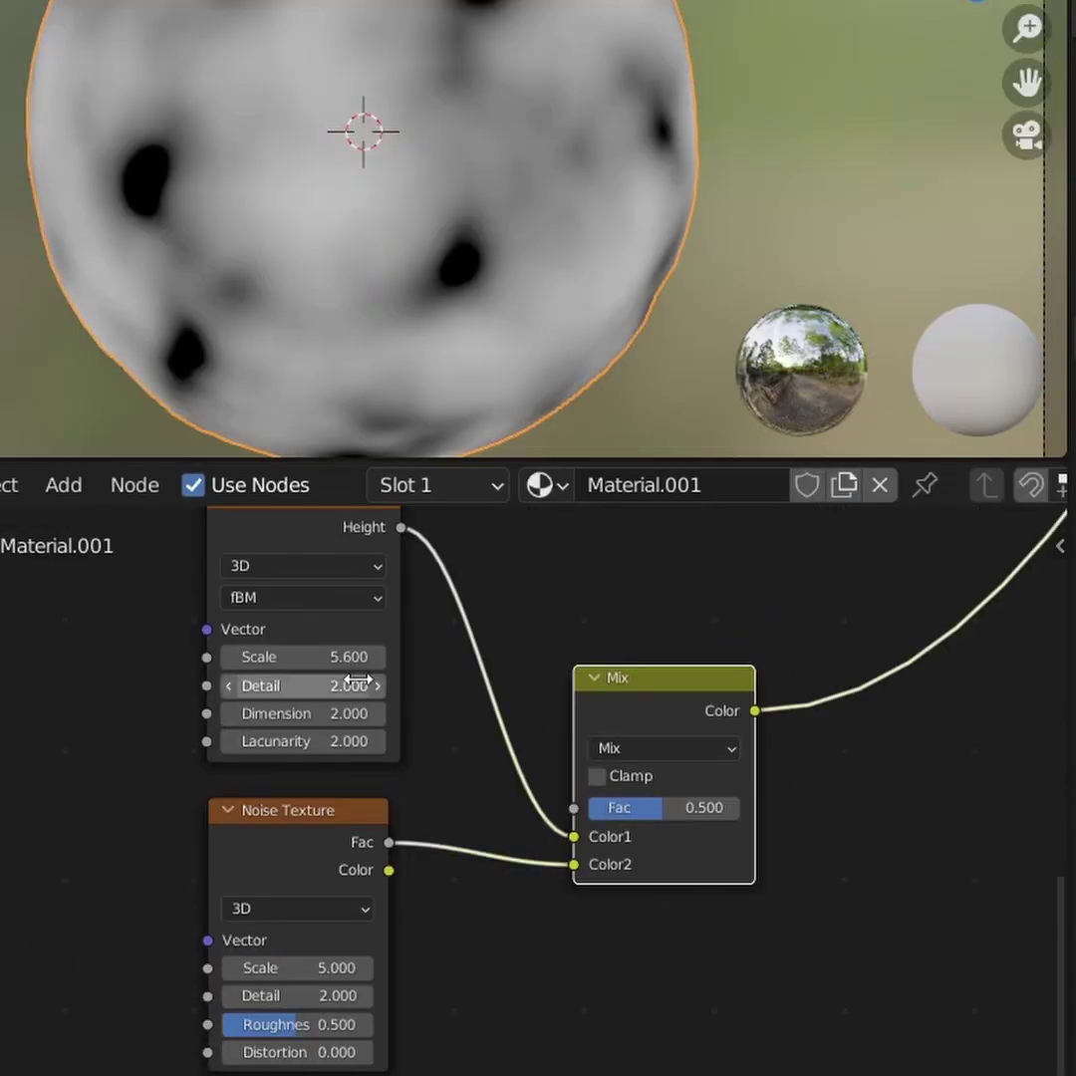
pyautogui.press('Return')
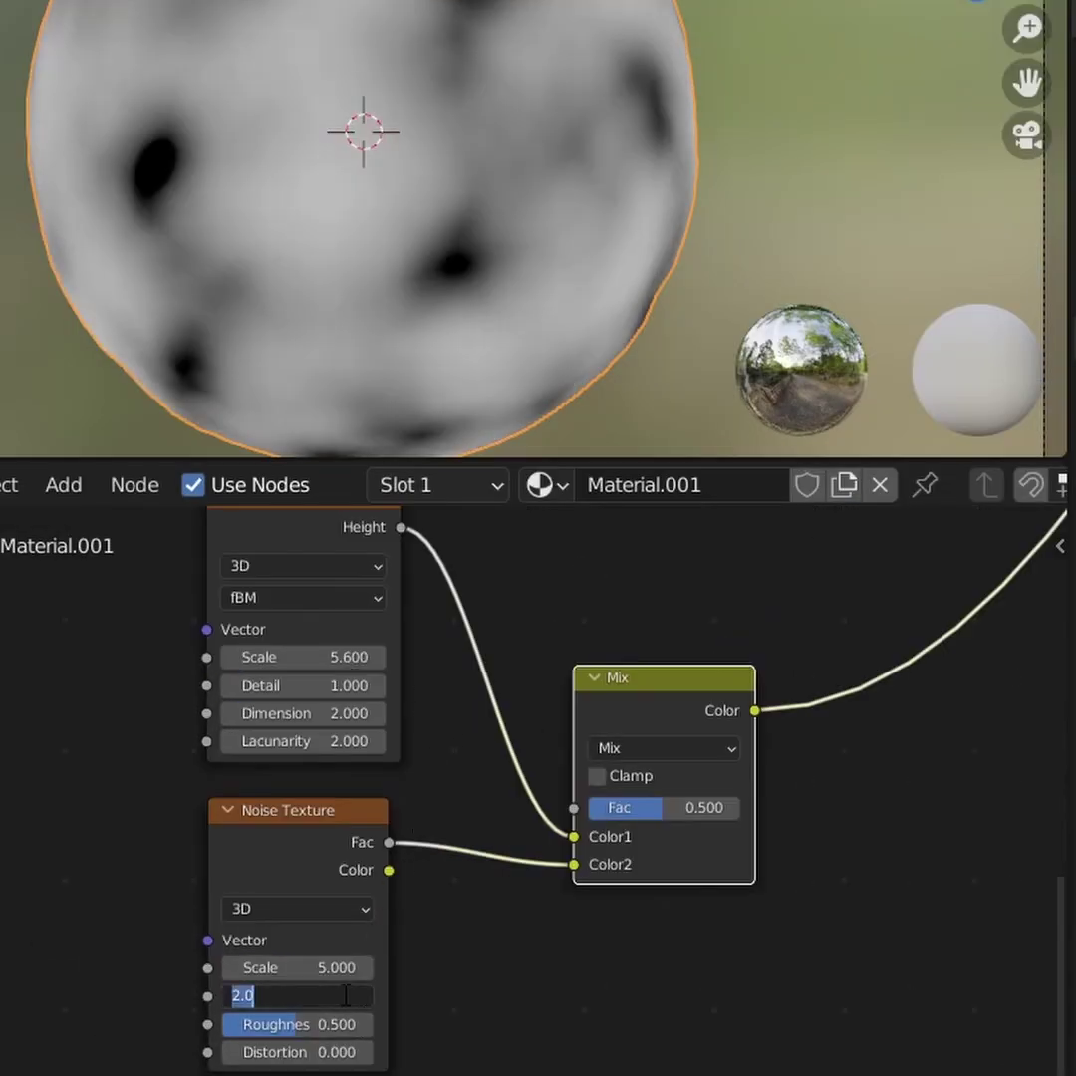
pyautogui.write('1')
pyautogui.press('Return')
pyautogui.moveTo(587, 807); pyautogui.dragTo(609, 807)
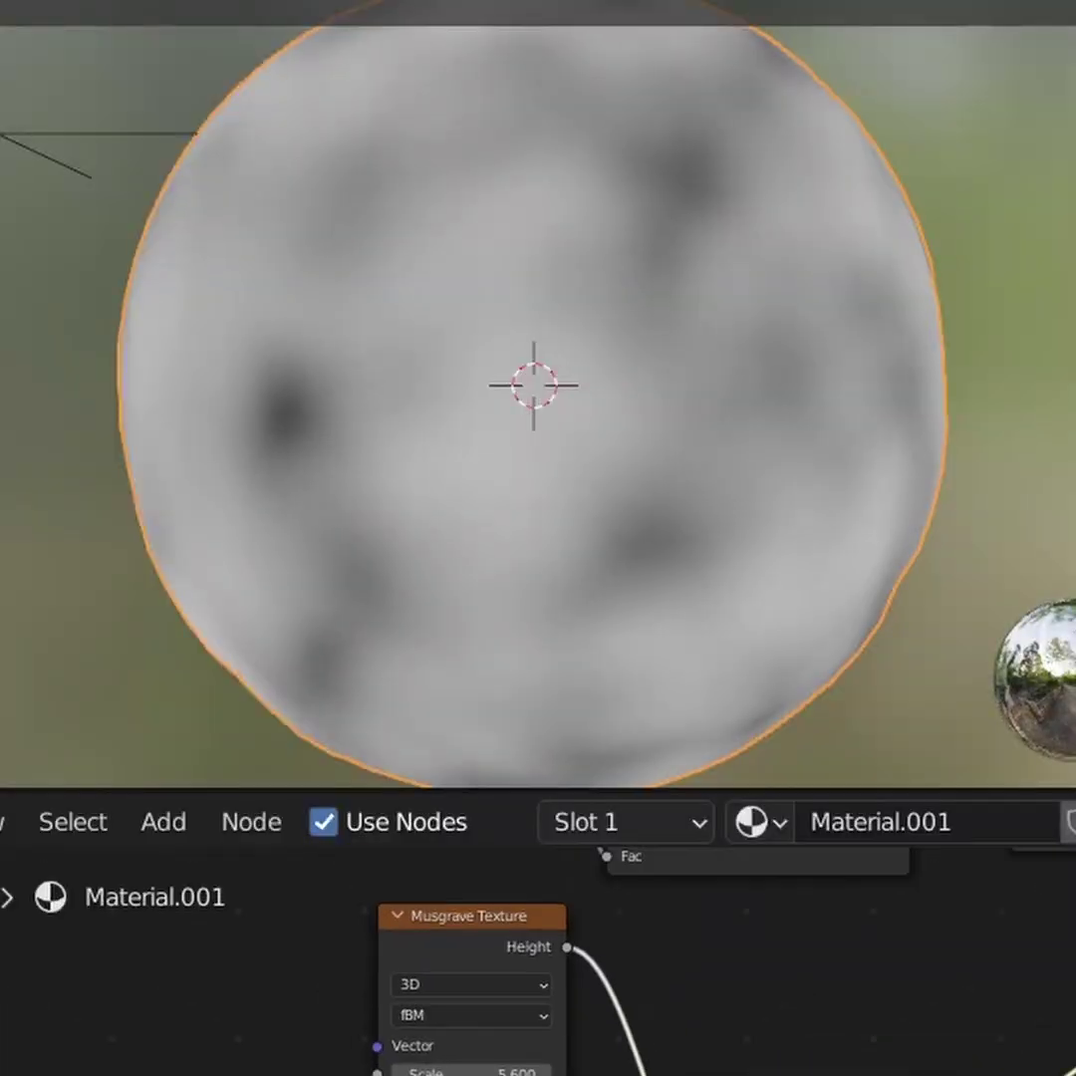
# - Connect the Texture Coordinate's Object output to the new Musgrave and Noise textures' Vector inputs, and raise their Mix Fac to 0.714
pyautogui.moveTo(869, 570); pyautogui.dragTo(840, 628, button='middle')
pyautogui.scroll(-3, 840, 629)
pyautogui.moveTo(498, 617); pyautogui.dragTo(802, 779, button='middle')
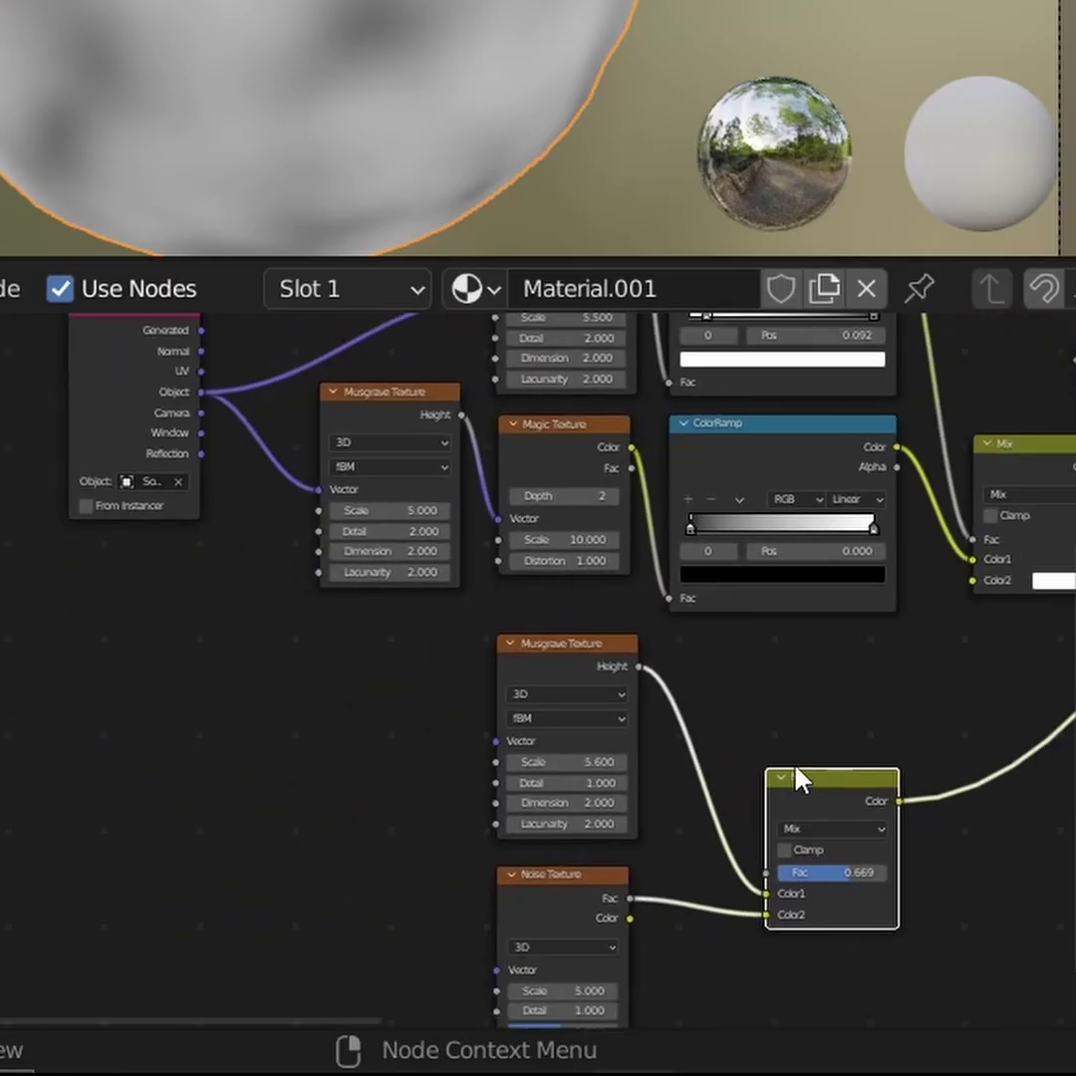
pyautogui.moveTo(206, 391); pyautogui.dragTo(496, 887)
pyautogui.scroll(6, 737, 759)
pyautogui.moveTo(748, 762); pyautogui.dragTo(325, 722, button='middle')
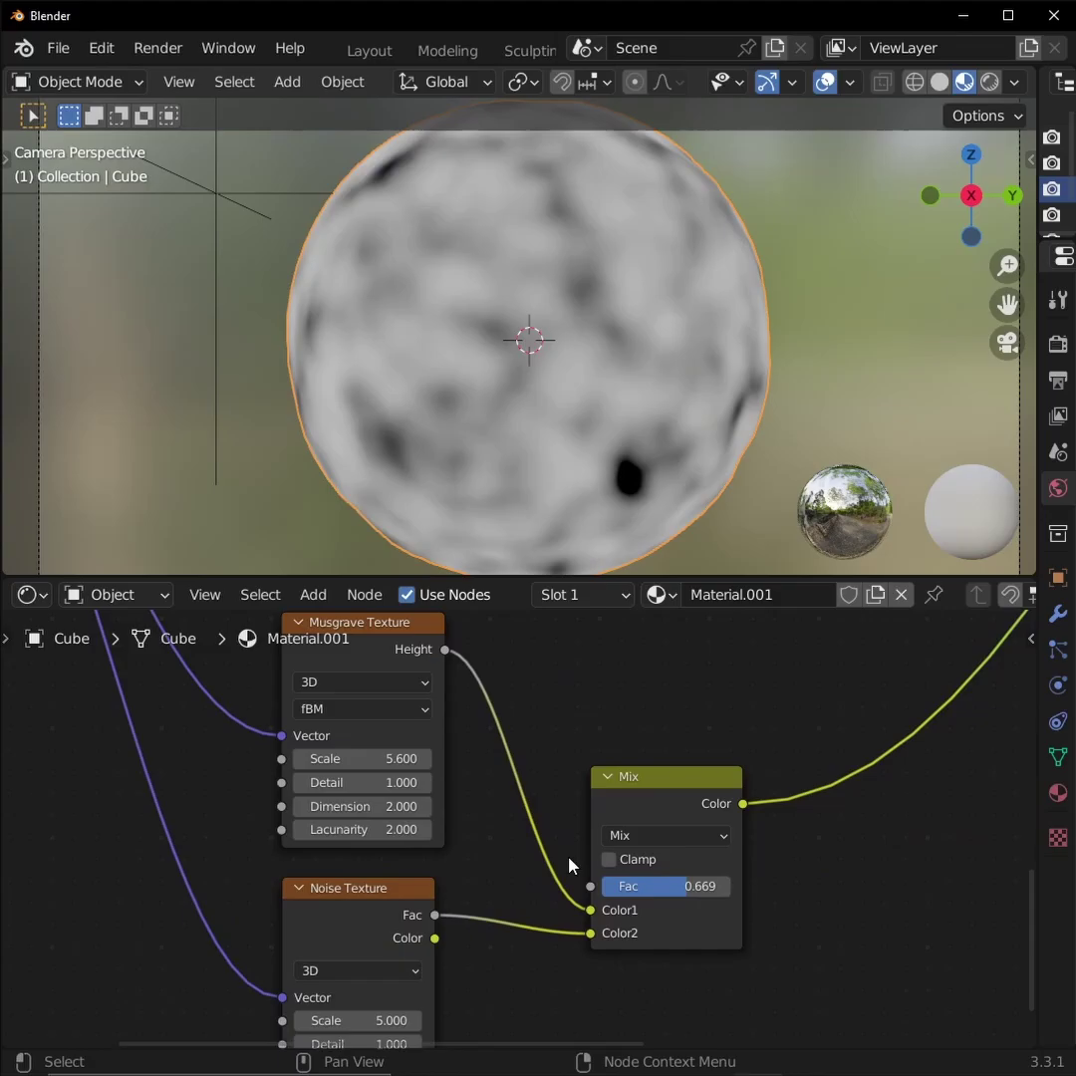
pyautogui.moveTo(849, 783); pyautogui.dragTo(856, 783)
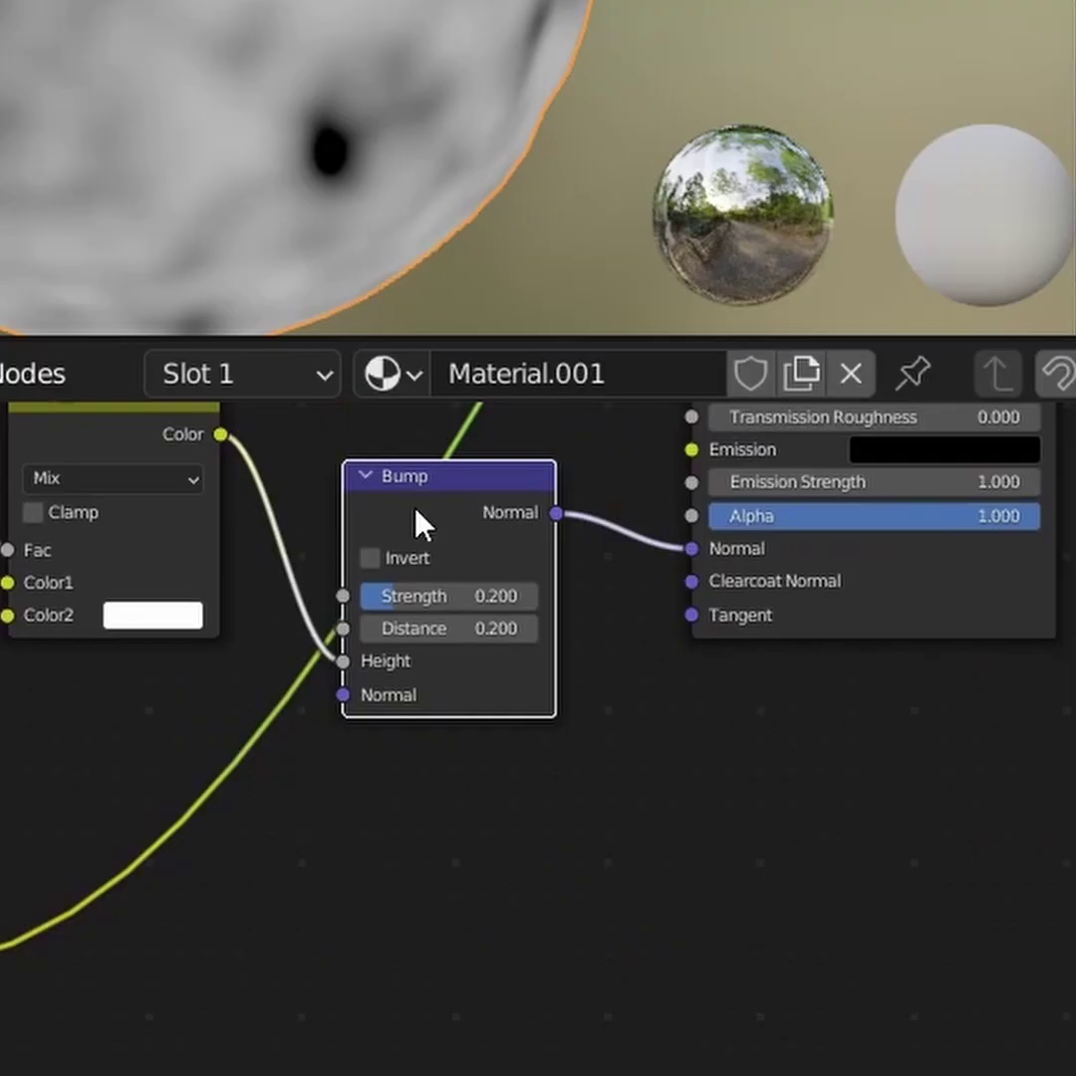
# - Duplicate the Bump node, insert the copy before the Principled BSDF's Normal, and feed the first Bump's Normal into the copy's Normal
pyautogui.hotkey('shift', 'd')
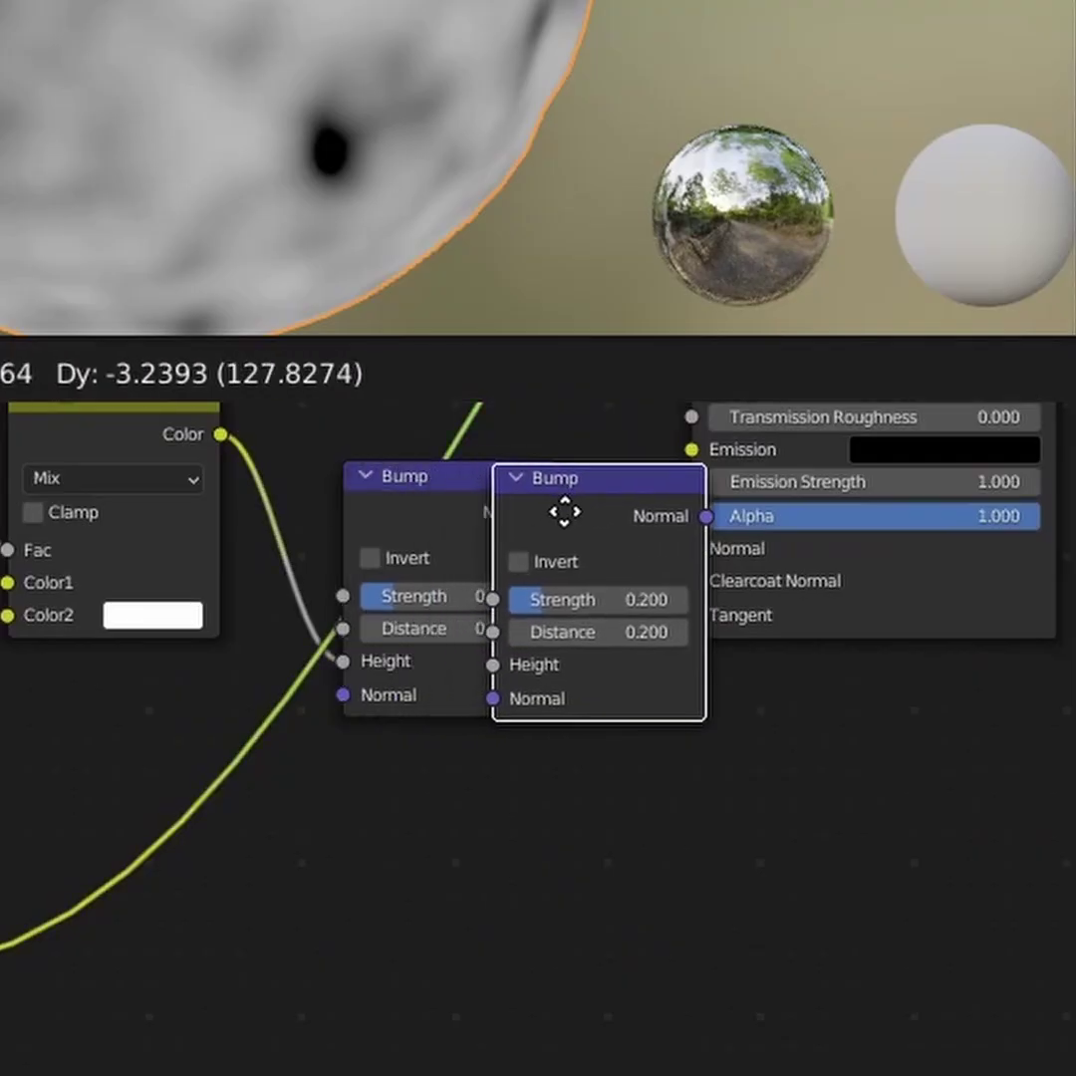
pyautogui.click(564, 511)
pyautogui.scroll(2, 563, 754)
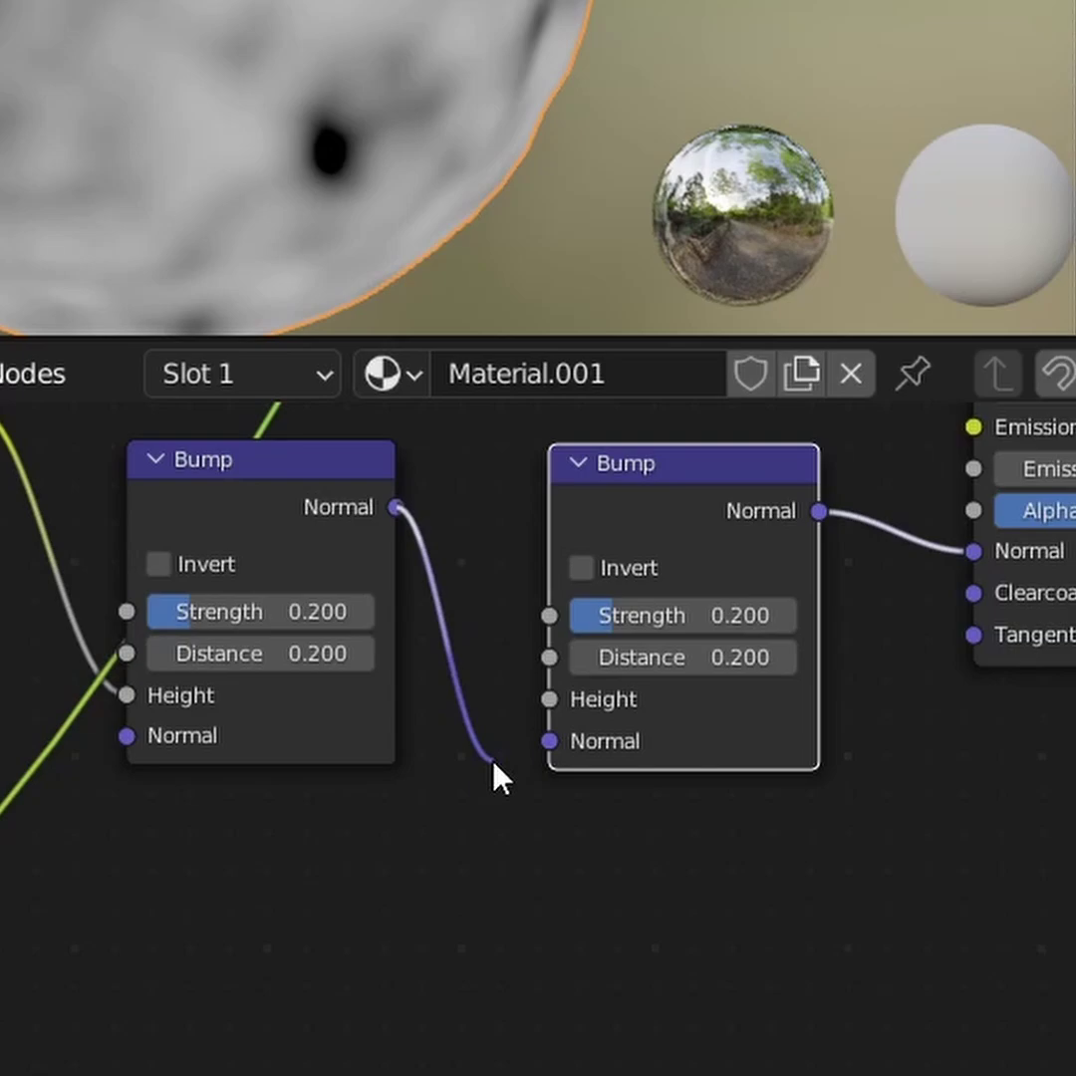
pyautogui.moveTo(493, 763); pyautogui.dragTo(549, 742)
# - Move the Musgrave-Noise Mix node beneath the first Bump node and connect its Color to the second Bump's Height
pyautogui.click(578, 822)
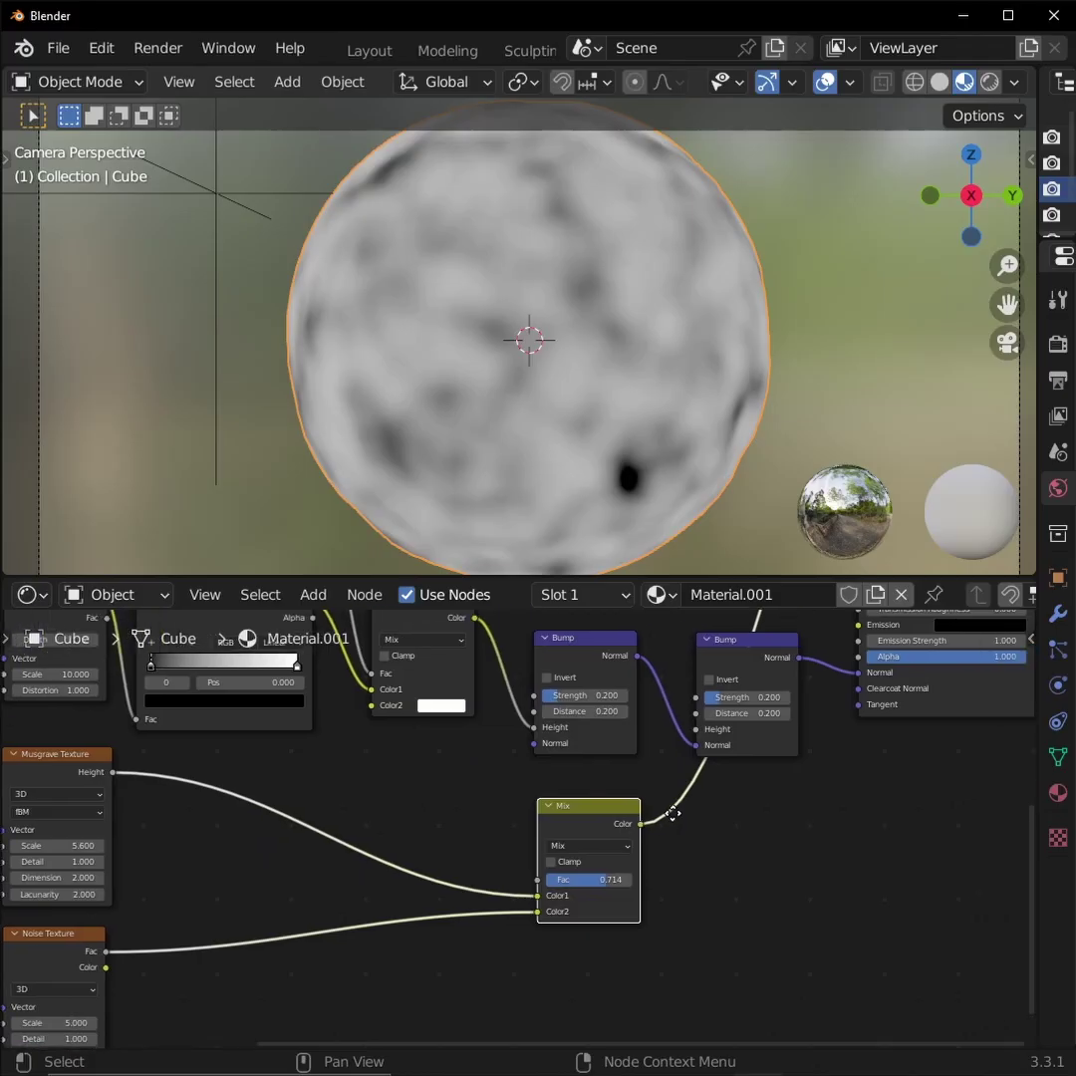
pyautogui.moveTo(675, 814); pyautogui.dragTo(557, 829, button='middle')
pyautogui.scroll(2, 557, 829)
pyautogui.click(598, 884)
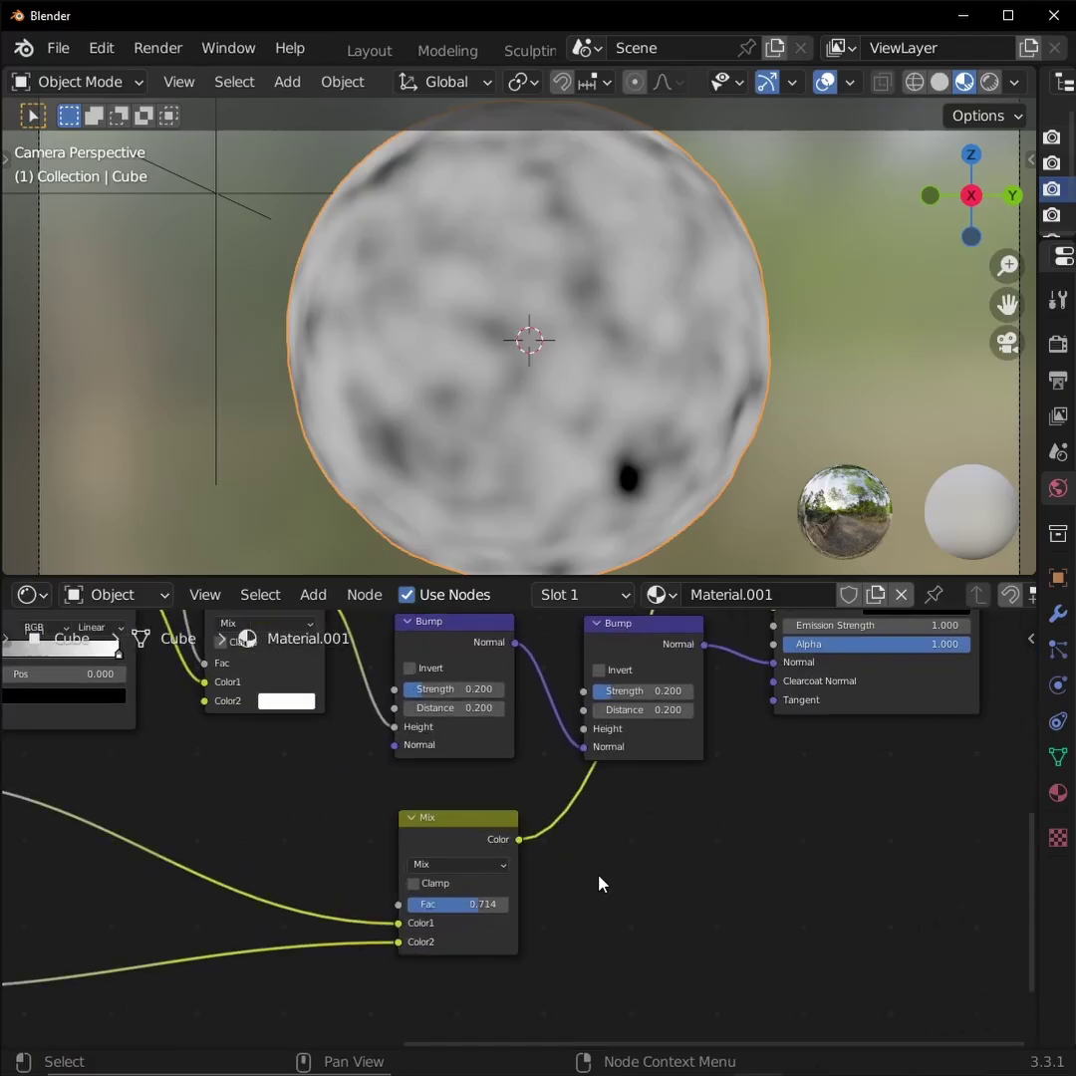
pyautogui.scroll(4, 519, 847)
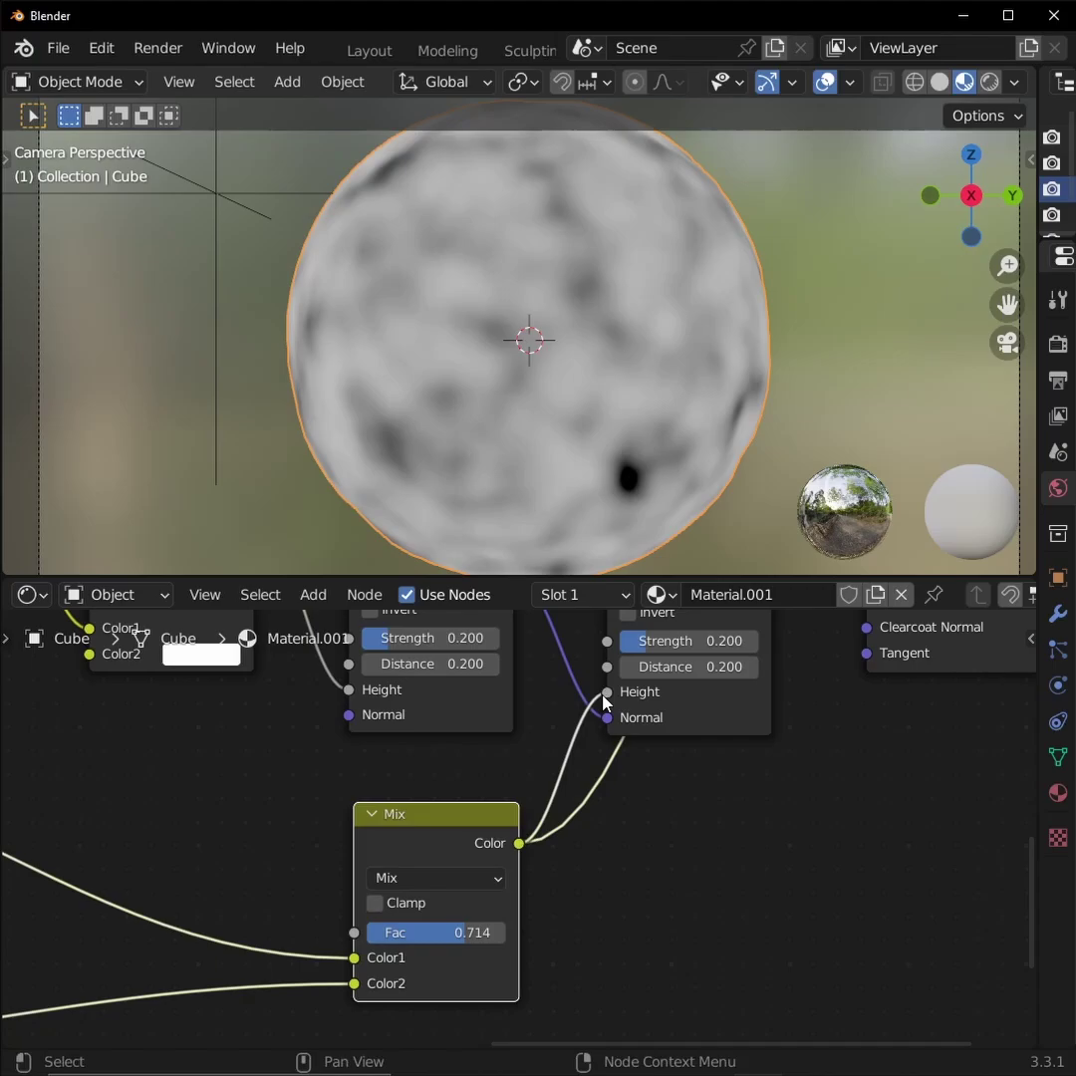
# - Trial-rotate the empty to examine the layered bump in the material preview, cancel the rotation, and reselect the sphere
pyautogui.moveTo(802, 803); pyautogui.dragTo(689, 838, button='middle')
pyautogui.scroll(-1, 829, 761)
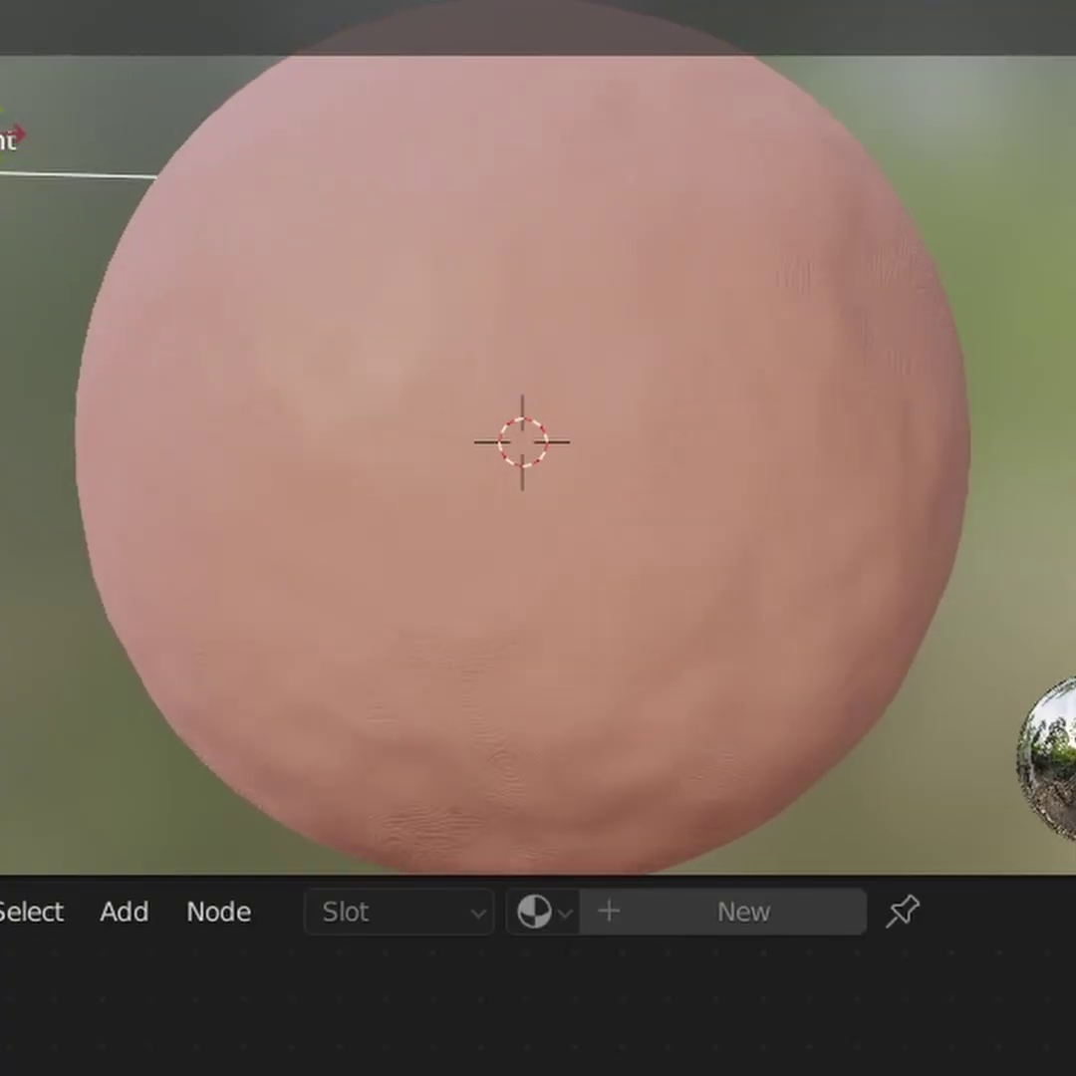
pyautogui.rightClick(10, 314)
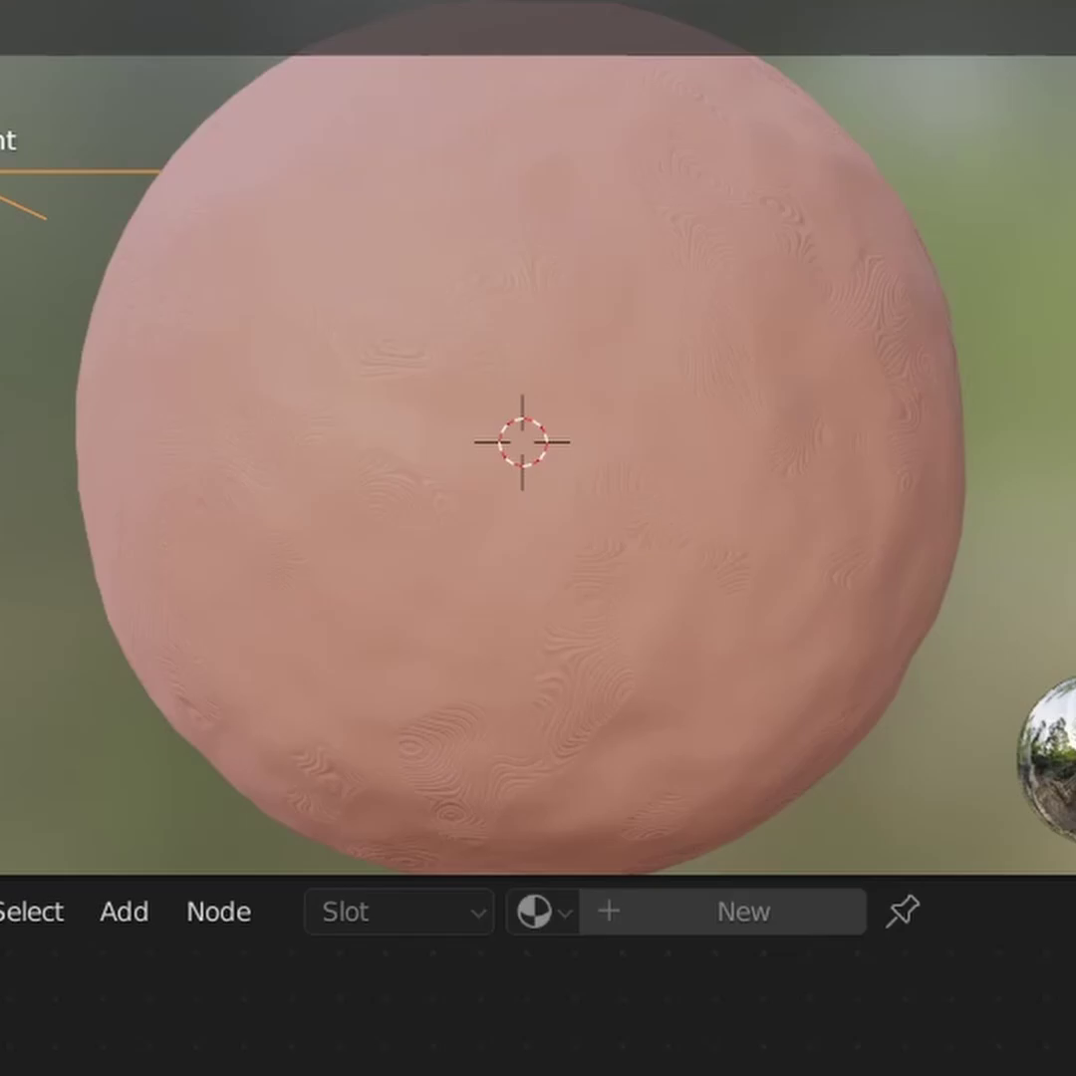
pyautogui.click(647, 594)
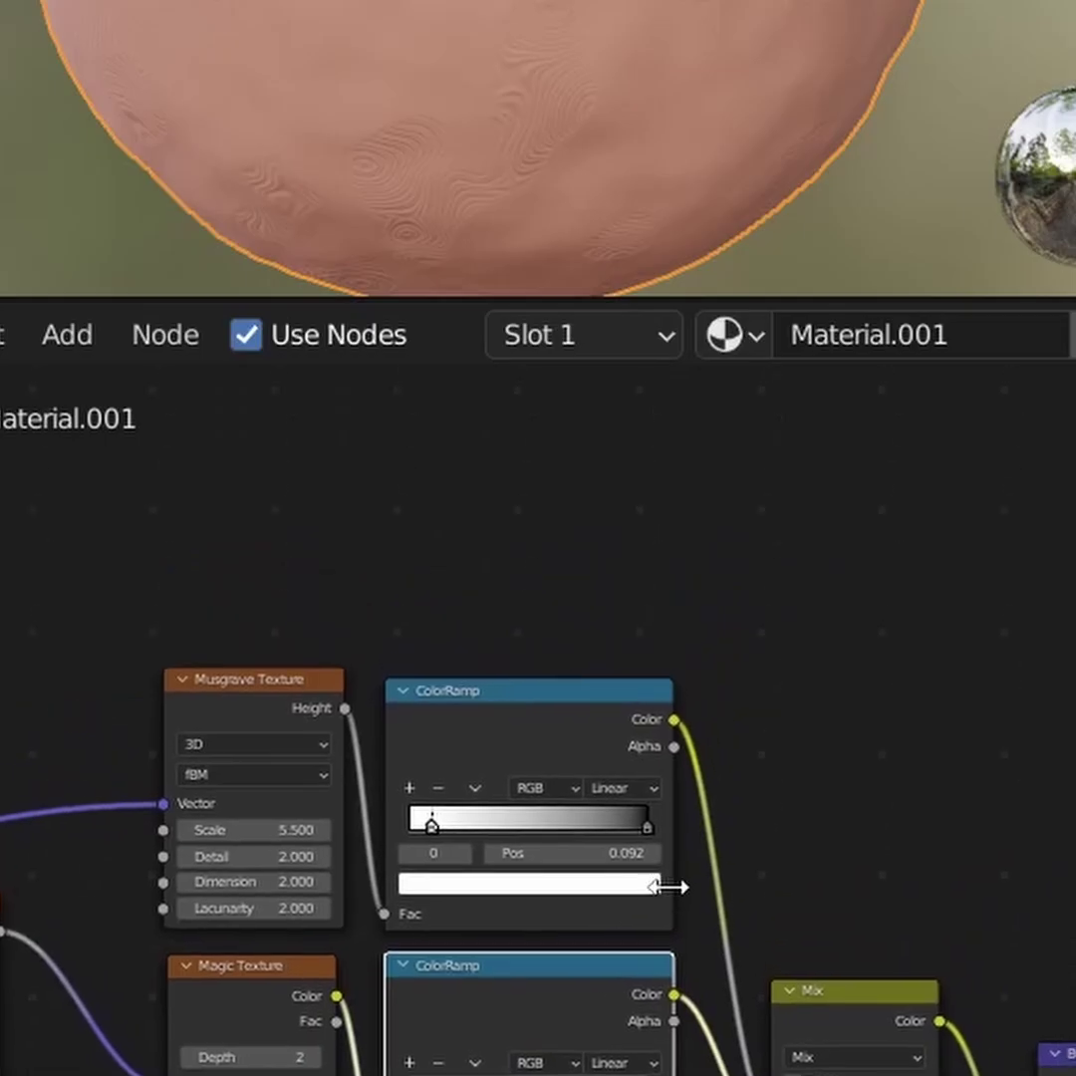
# - Duplicate the ColorRamp twice and stack both copies above the mask ColorRamp
pyautogui.scroll(-1, 670, 887)
pyautogui.hotkey('shift', 'd')
pyautogui.click(683, 534)
pyautogui.hotkey('shift', 'd')
pyautogui.click(644, 512)
# - Move the Musgrave Texture feeding the Magic Texture upward and connect its Height to both new ColorRamps' Fac inputs
pyautogui.moveTo(469, 815); pyautogui.dragTo(503, 515)
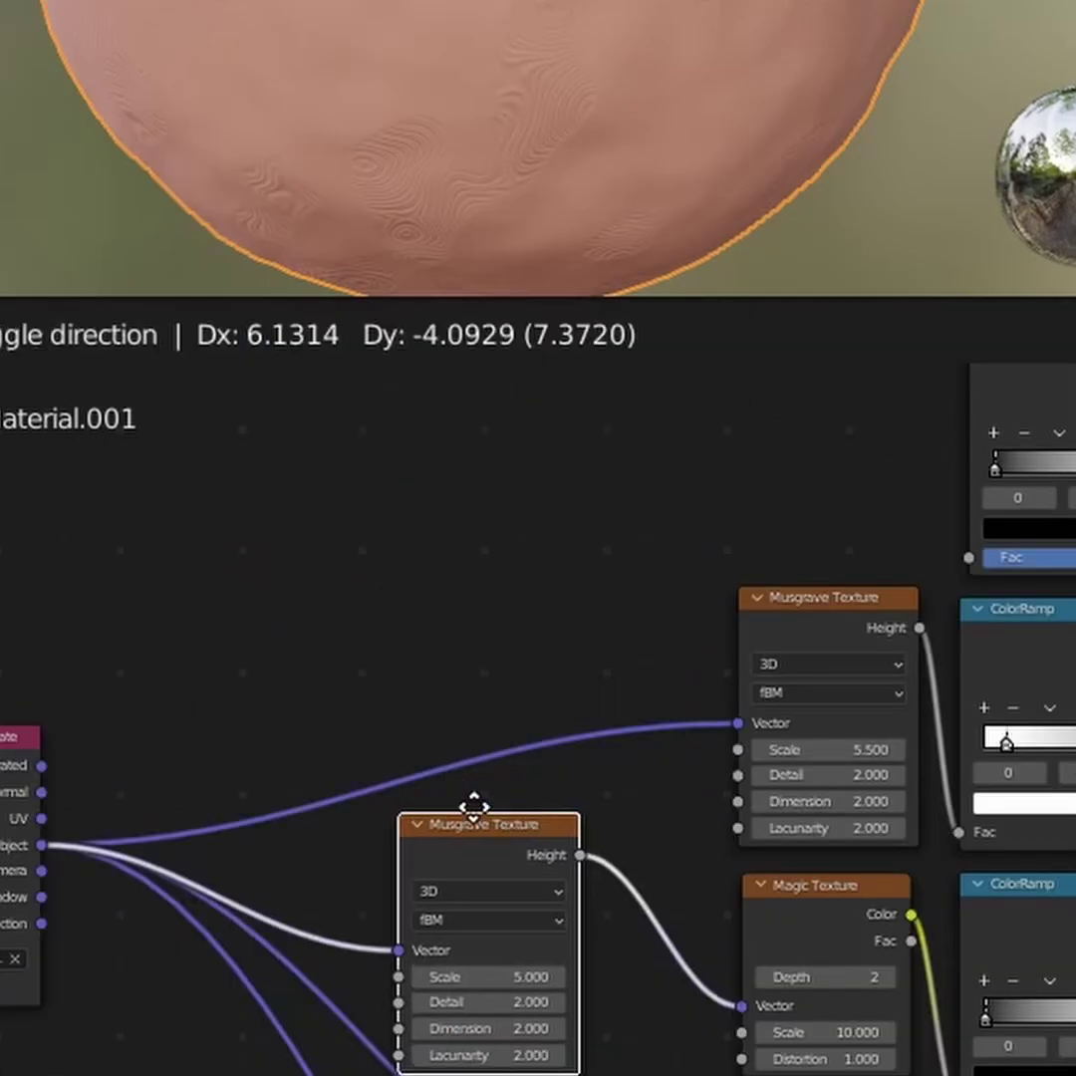
pyautogui.scroll(4, 617, 817)
pyautogui.moveTo(659, 686); pyautogui.dragTo(302, 997, button='middle')
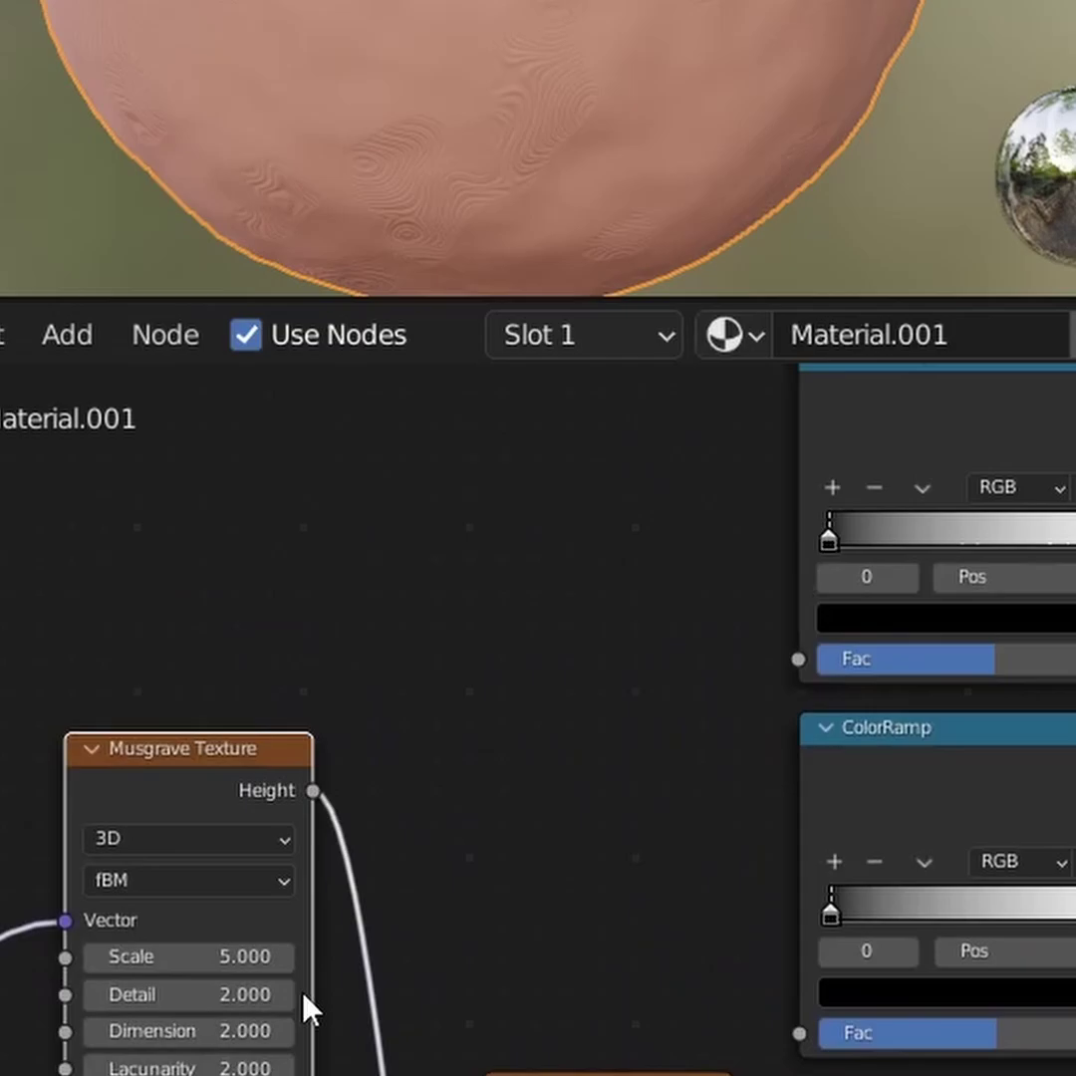
pyautogui.scroll(-3, 364, 793)
pyautogui.moveTo(347, 790); pyautogui.dragTo(738, 684)
# - Connect the lower new ColorRamp's Color to the Principled BSDF's Roughness and trial-rotate the empty to check the gloss
pyautogui.scroll(4, 986, 883)
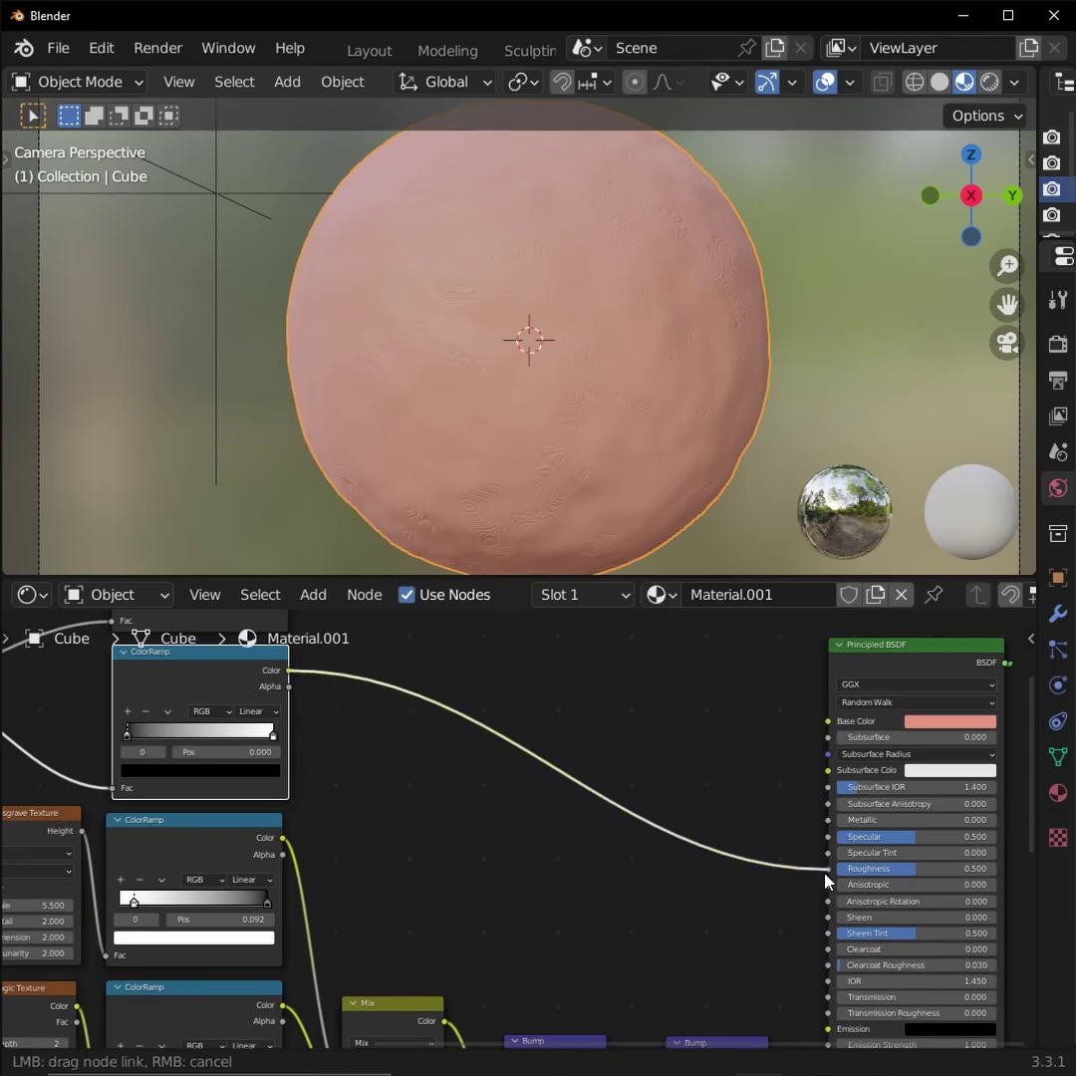
pyautogui.moveTo(825, 880); pyautogui.dragTo(825, 880)
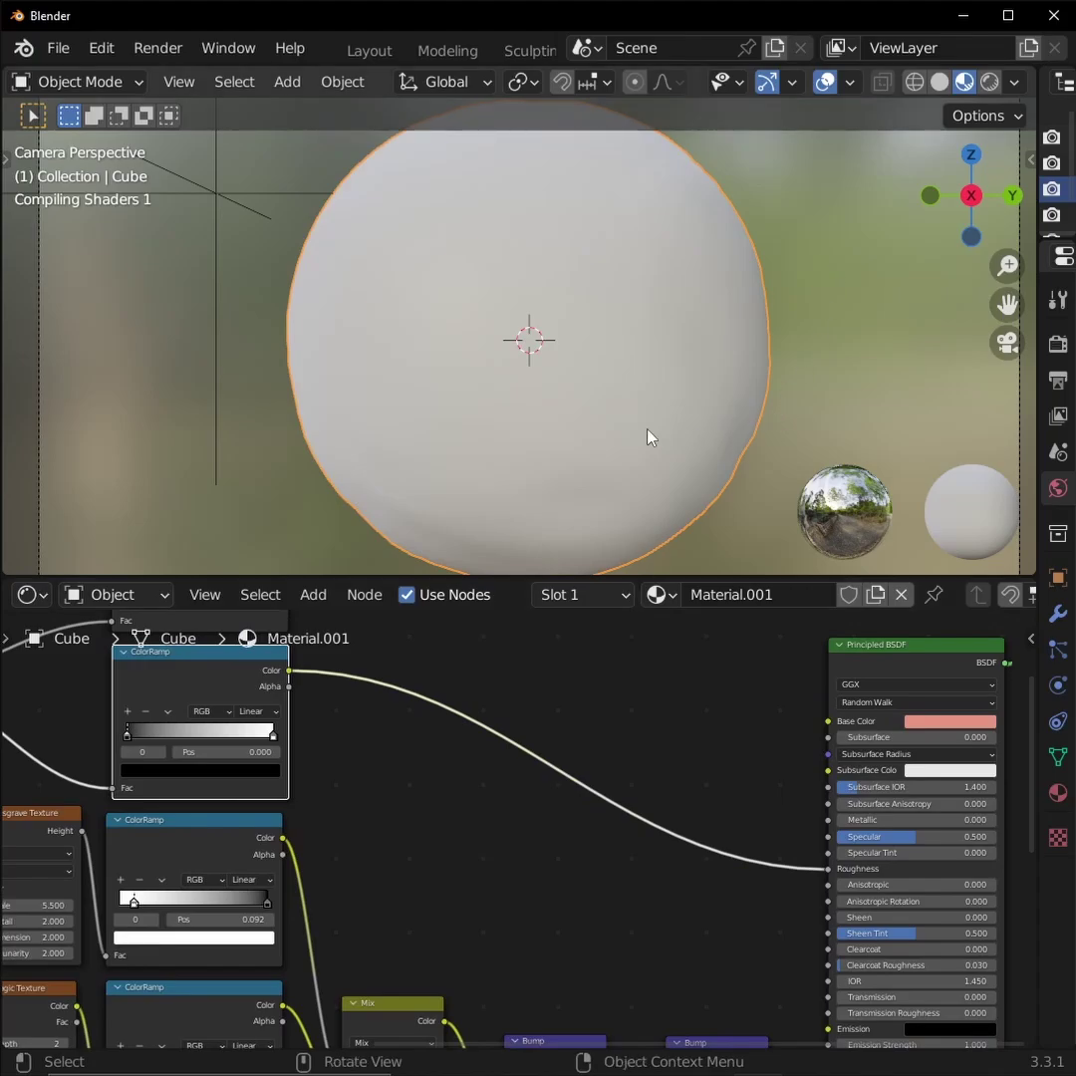
pyautogui.click(287, 216)
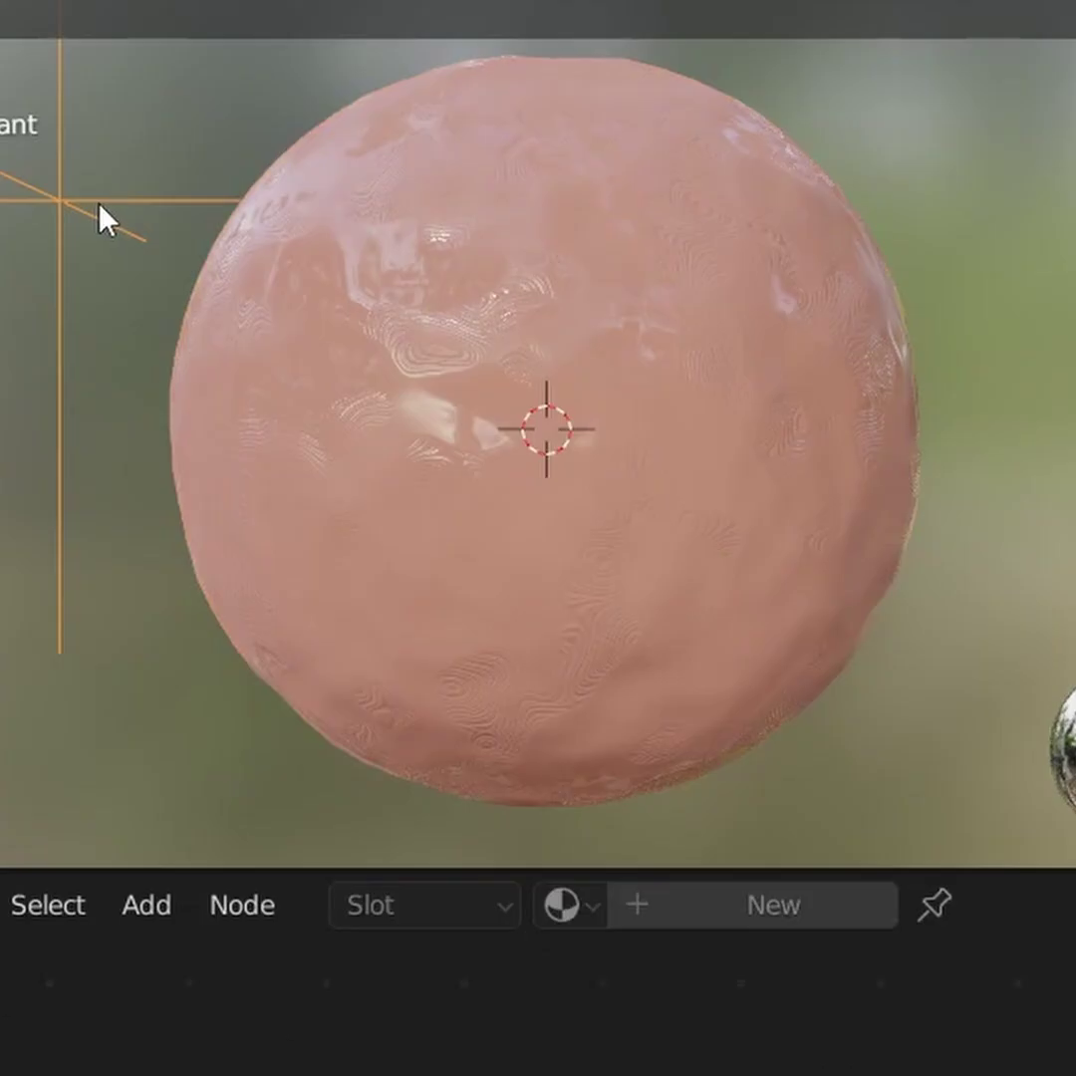
pyautogui.press('r')
pyautogui.press('r')
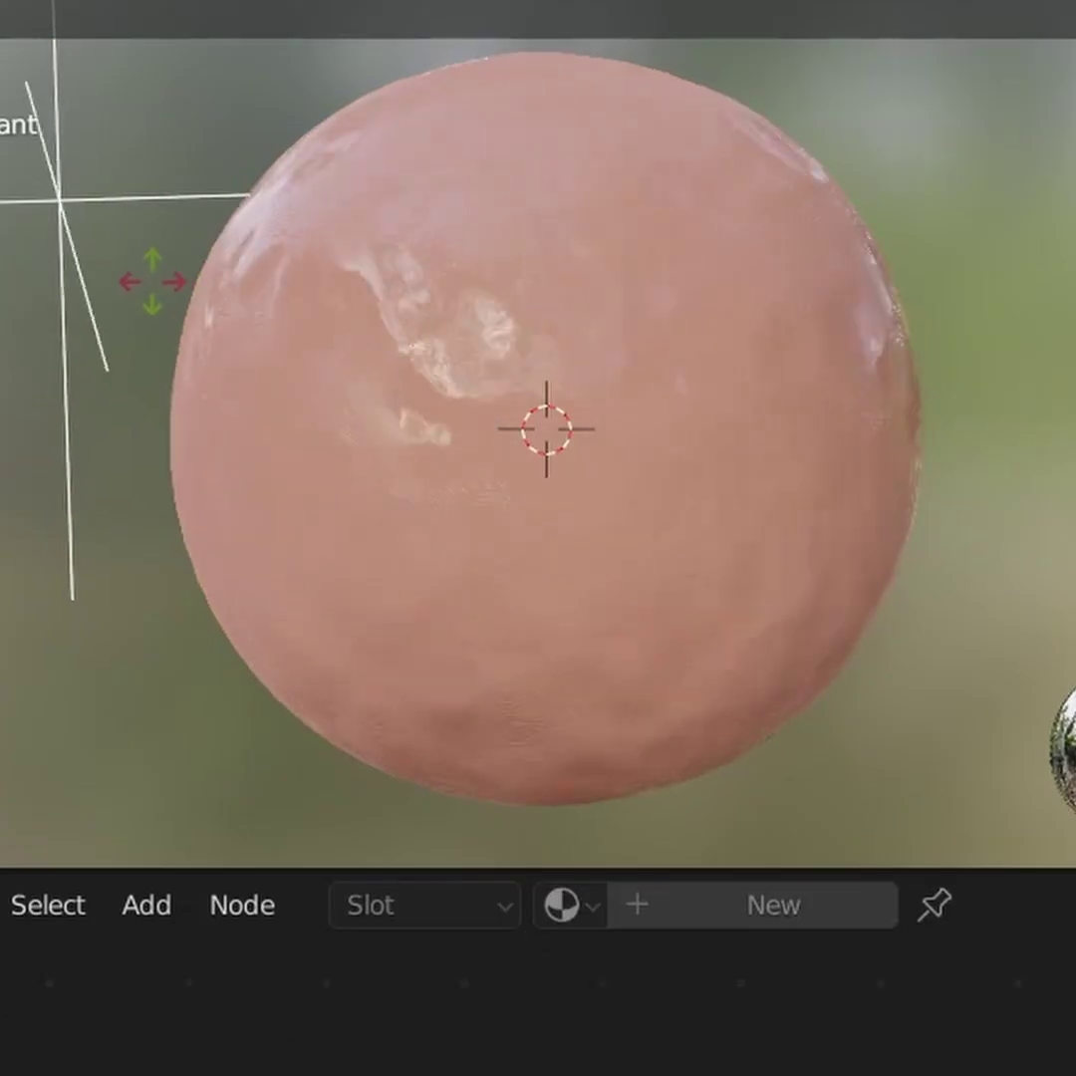
pyautogui.rightClick(215, 268)
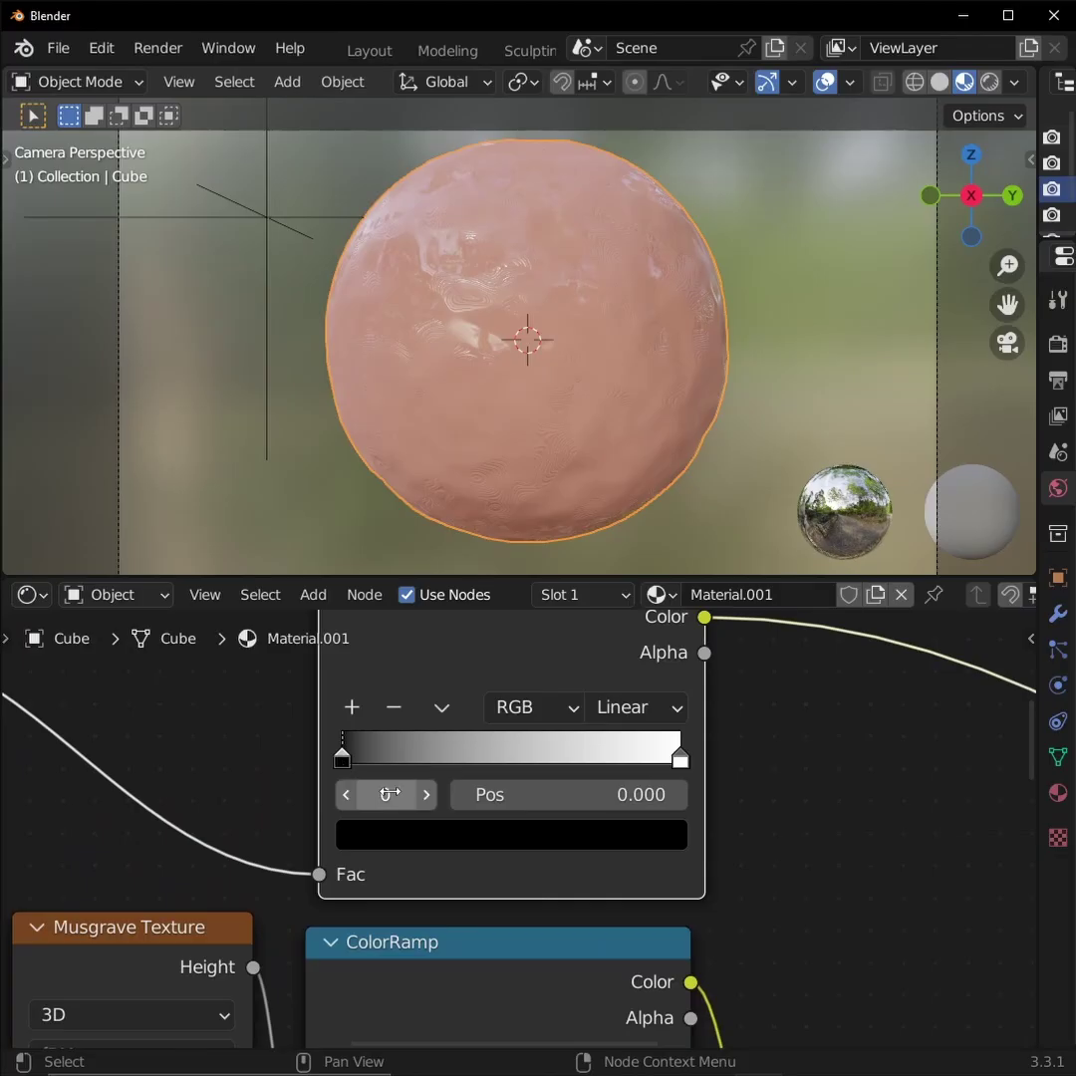
# - Lighten the roughness ColorRamp's black stop to light grey and slightly darken its white stop
pyautogui.click(498, 834)
pyautogui.moveTo(518, 762); pyautogui.dragTo(578, 762)
pyautogui.click(679, 761)
pyautogui.click(666, 839)
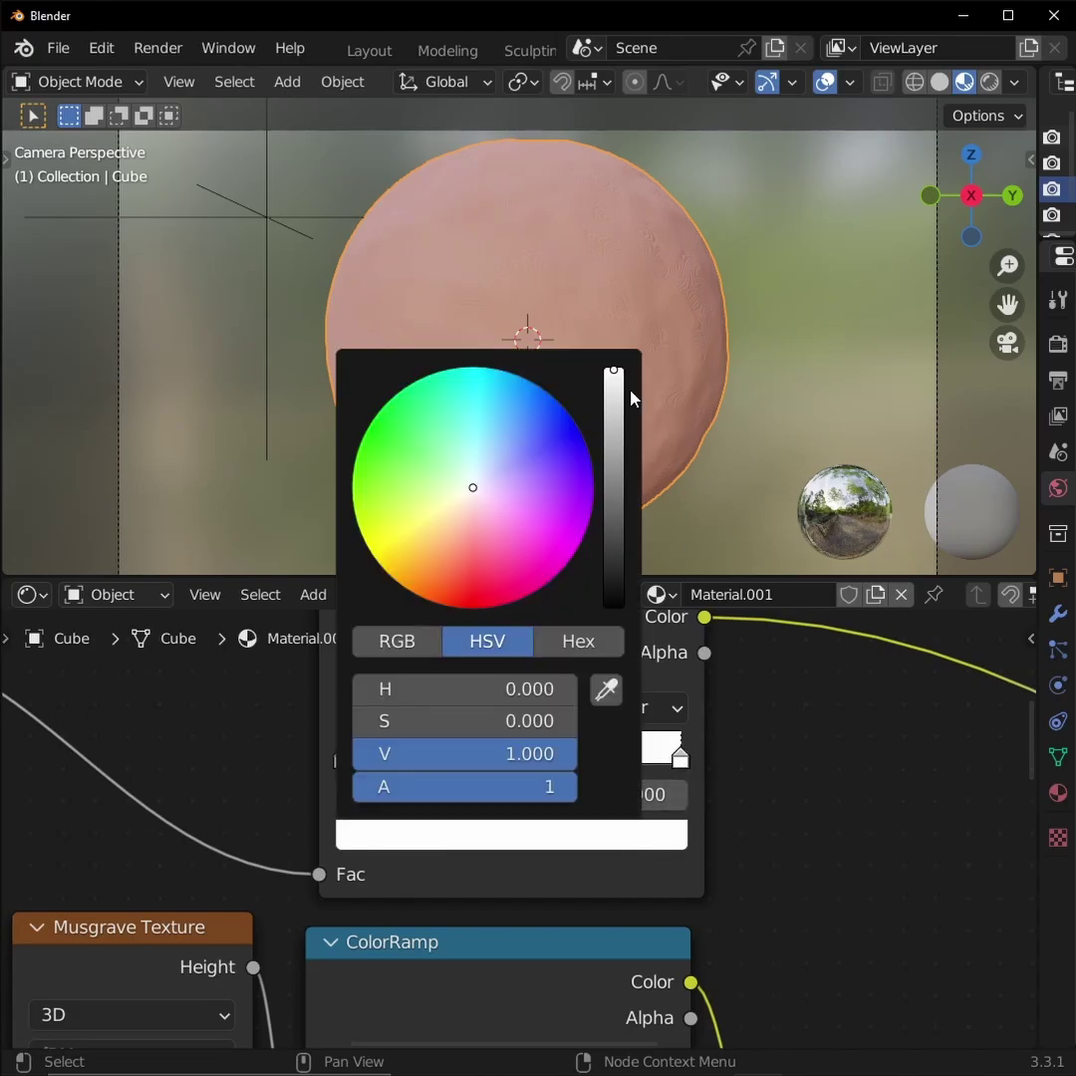
pyautogui.click(617, 384)
# - Trial-rotate the empty to examine the adjusted roughness across the sphere's surface
pyautogui.scroll(3, 675, 425)
pyautogui.press('r')
pyautogui.press('r')
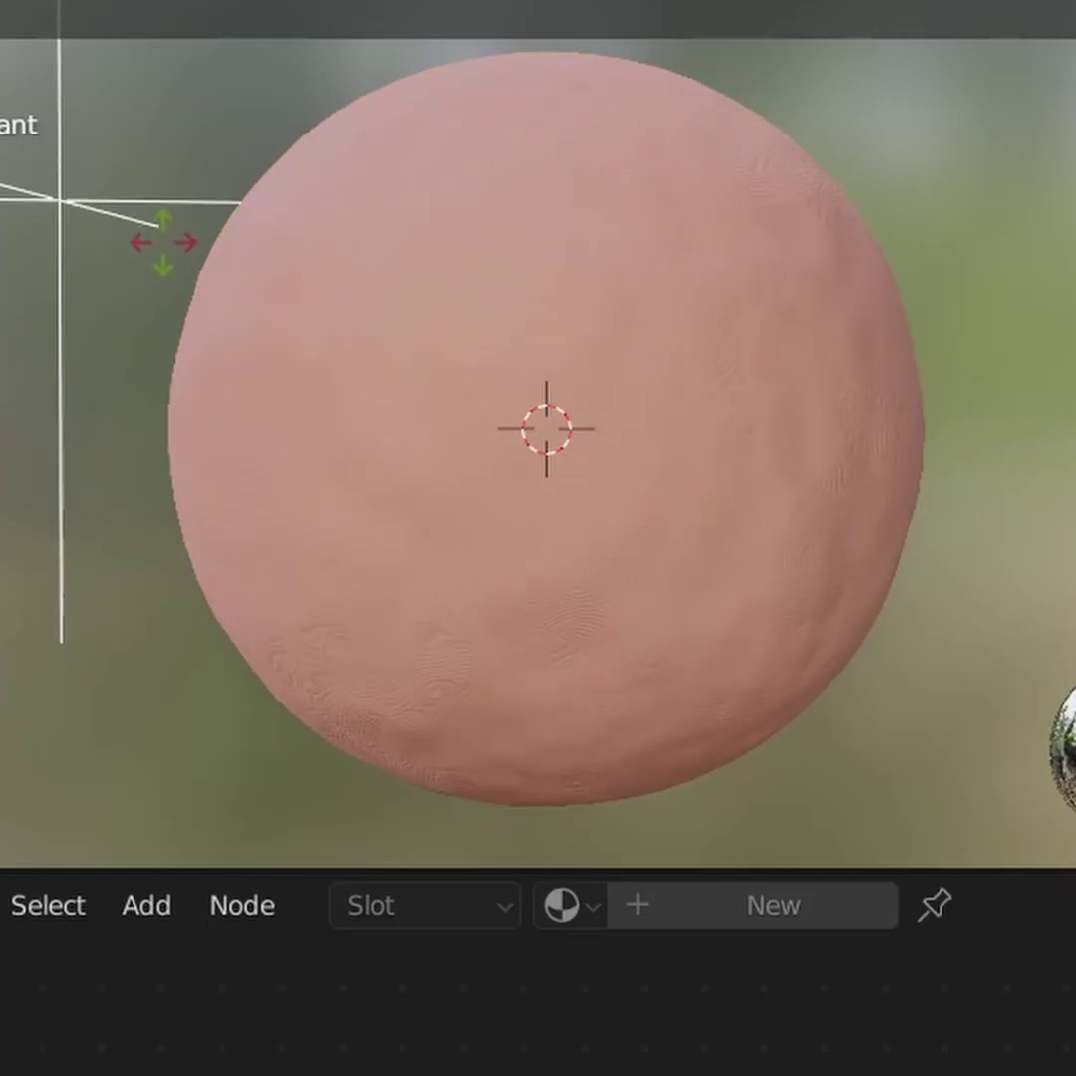
# - Add a Mix color node and connect the upper ColorRamp's Color output to its Fac input
pyautogui.hotkey('shift', 'a')
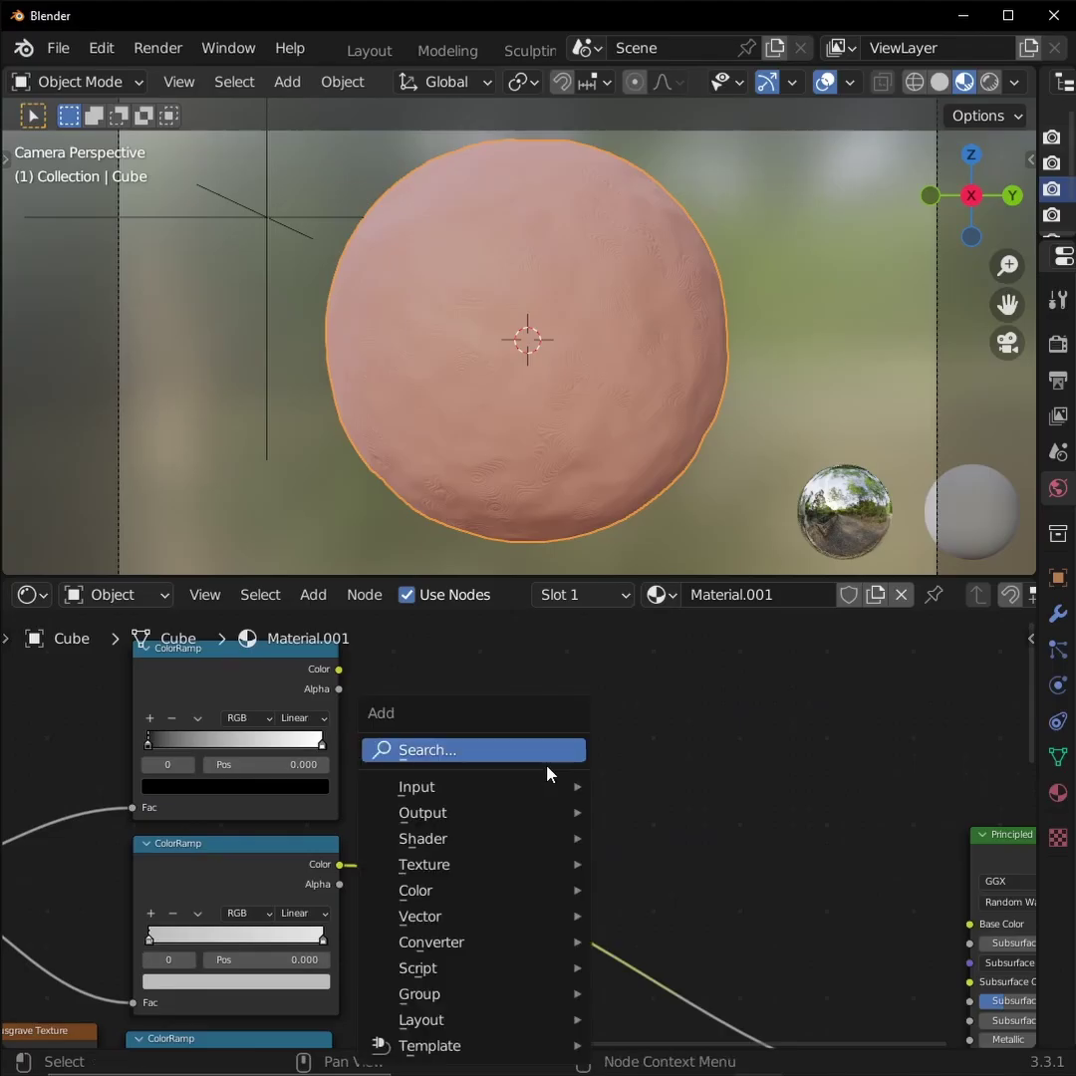
pyautogui.write('s')
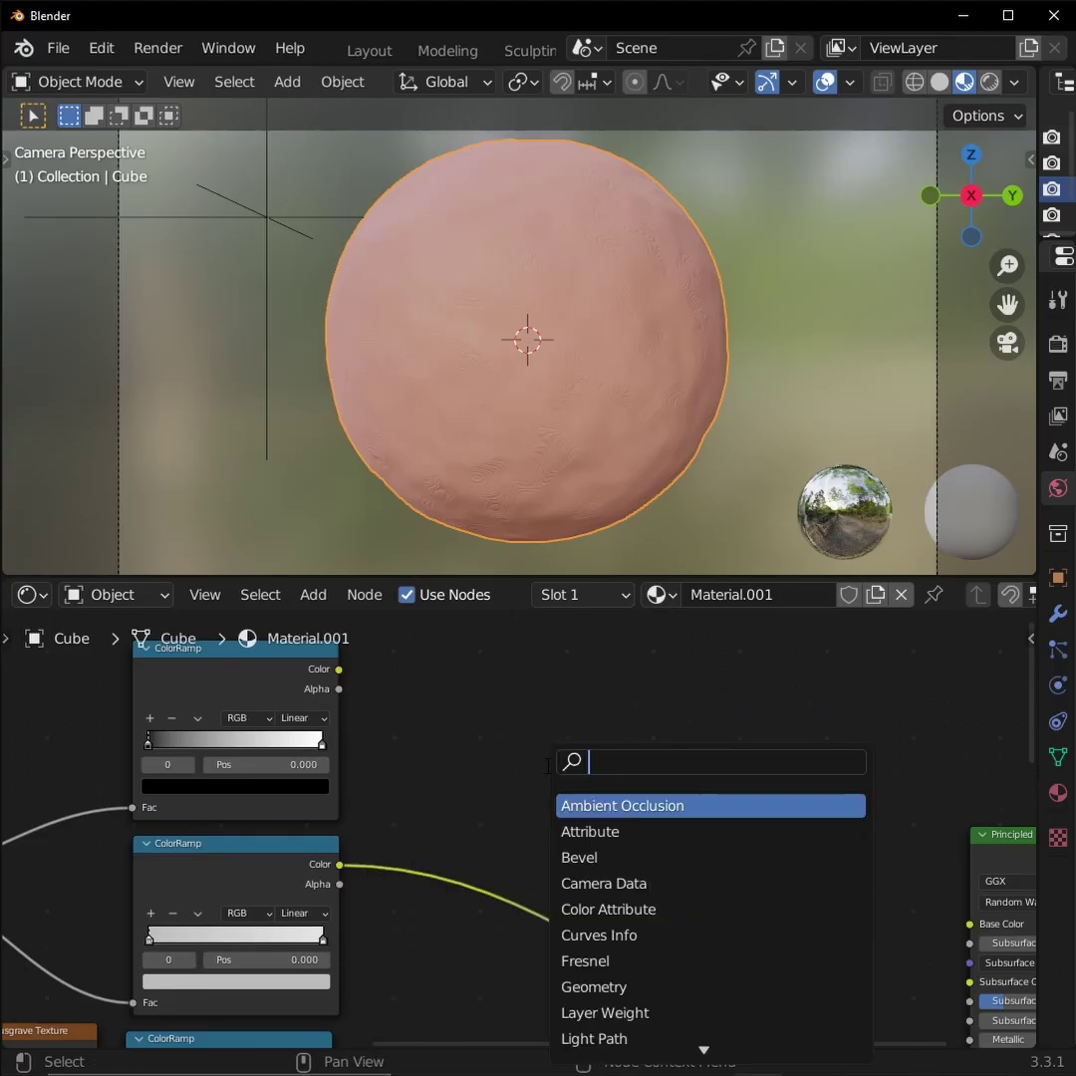
pyautogui.write('mix')
pyautogui.press('Return')
pyautogui.click(525, 670)
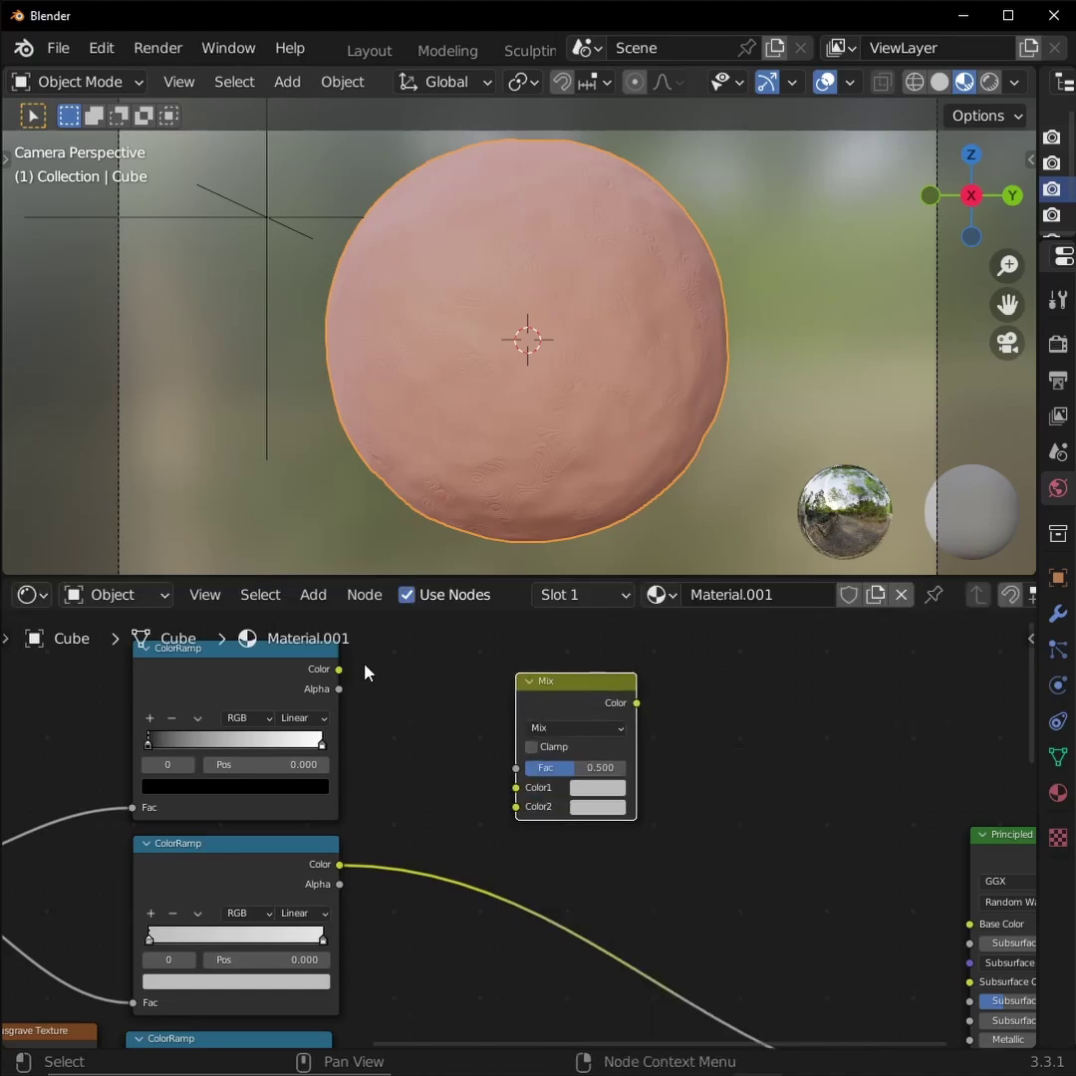
pyautogui.moveTo(516, 776); pyautogui.dragTo(516, 773)
pyautogui.scroll(4, 596, 824)
pyautogui.moveTo(632, 795); pyautogui.dragTo(550, 819, button='middle')
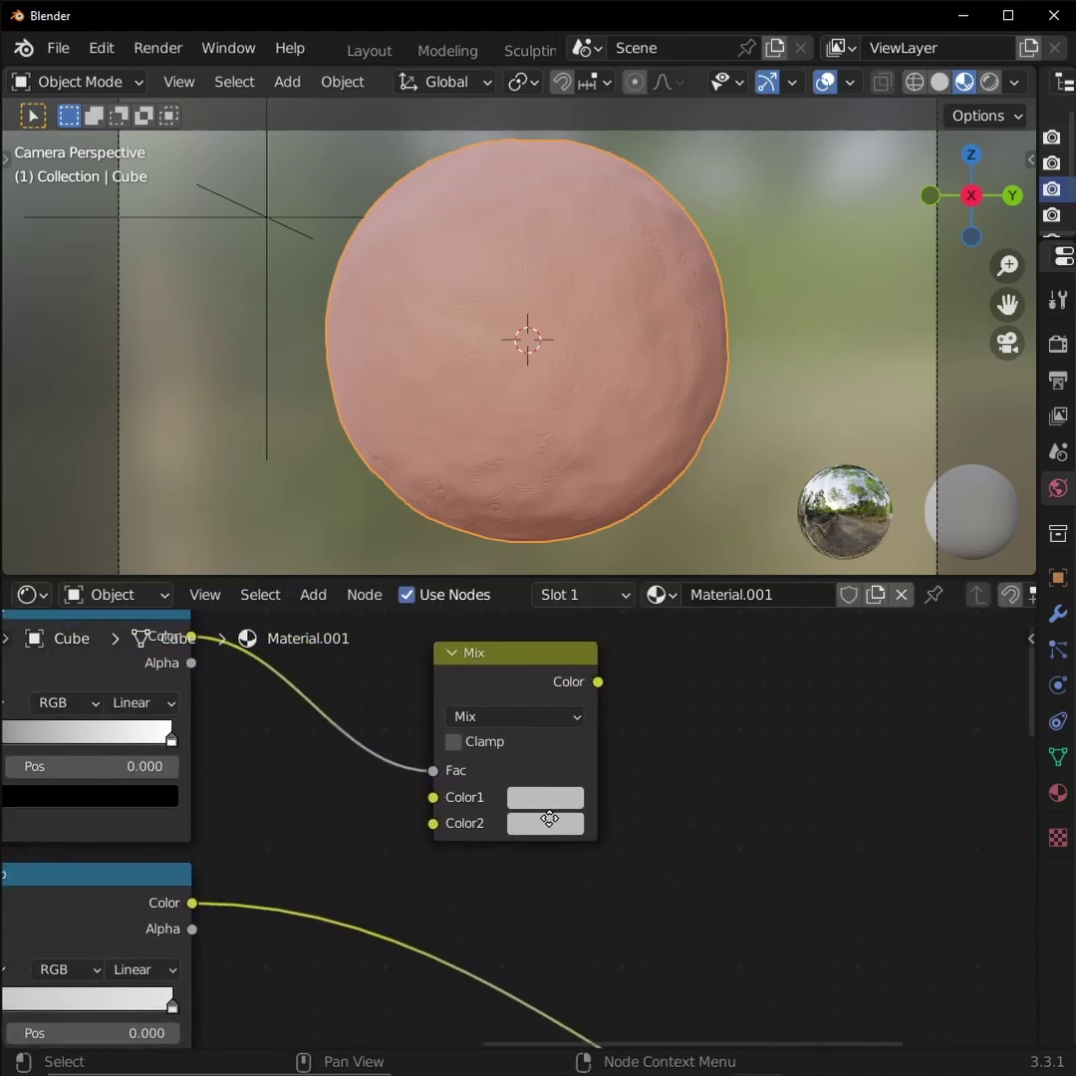
# - Connect the Mix node's Color to the Principled BSDF's Base Color and set Color1 to orange
pyautogui.scroll(-3, 550, 819)
pyautogui.moveTo(581, 712); pyautogui.dragTo(686, 820)
pyautogui.moveTo(936, 944); pyautogui.dragTo(942, 952)
pyautogui.moveTo(900, 891); pyautogui.dragTo(861, 845, button='middle')
pyautogui.scroll(3, 774, 824)
pyautogui.moveTo(476, 630); pyautogui.dragTo(567, 687)
pyautogui.scroll(2, 504, 818)
pyautogui.click(625, 791)
pyautogui.click(687, 493)
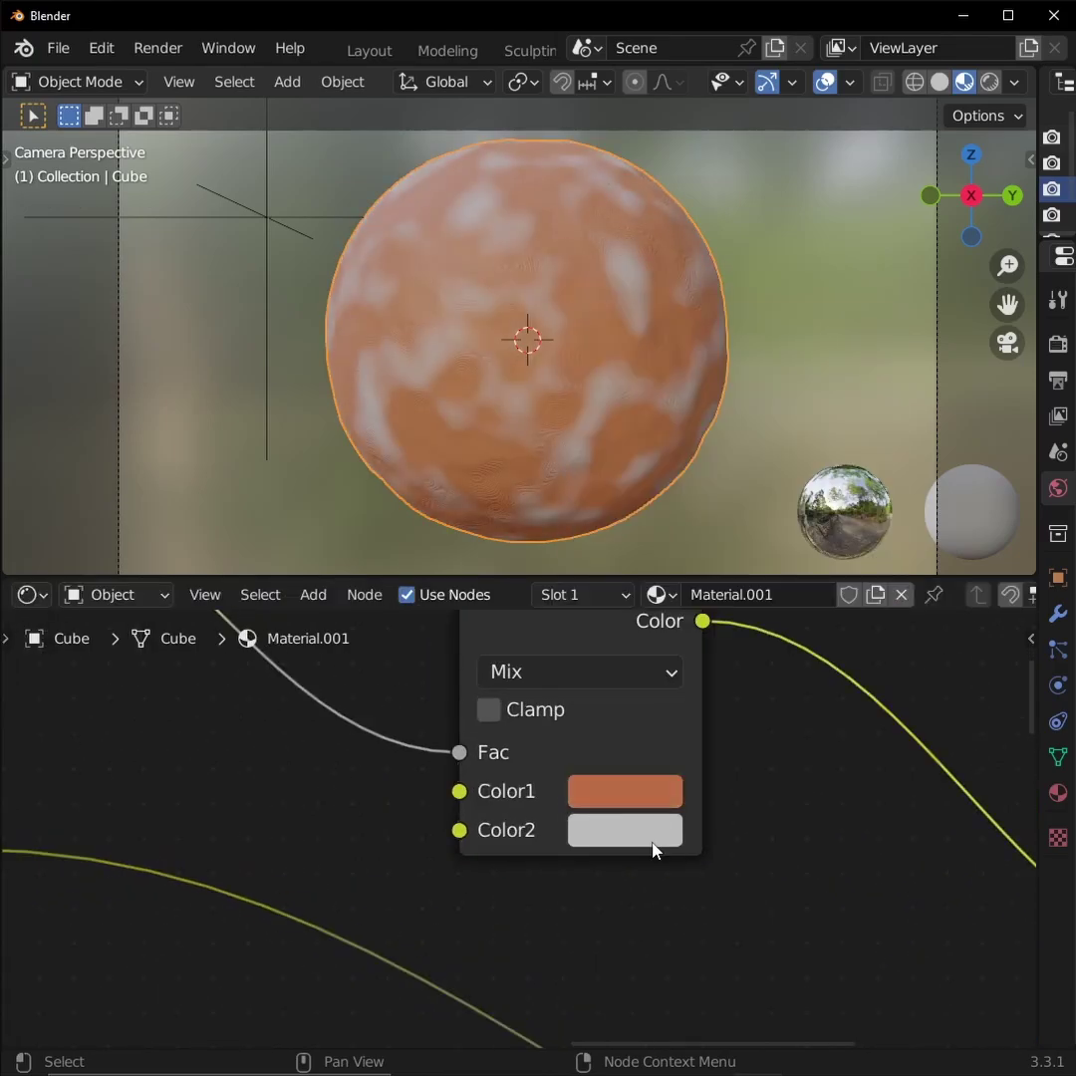
# - Set the Mix node's Color2 to a saturated red
pyautogui.click(653, 830)
pyautogui.click(695, 514)
pyautogui.click(693, 549)
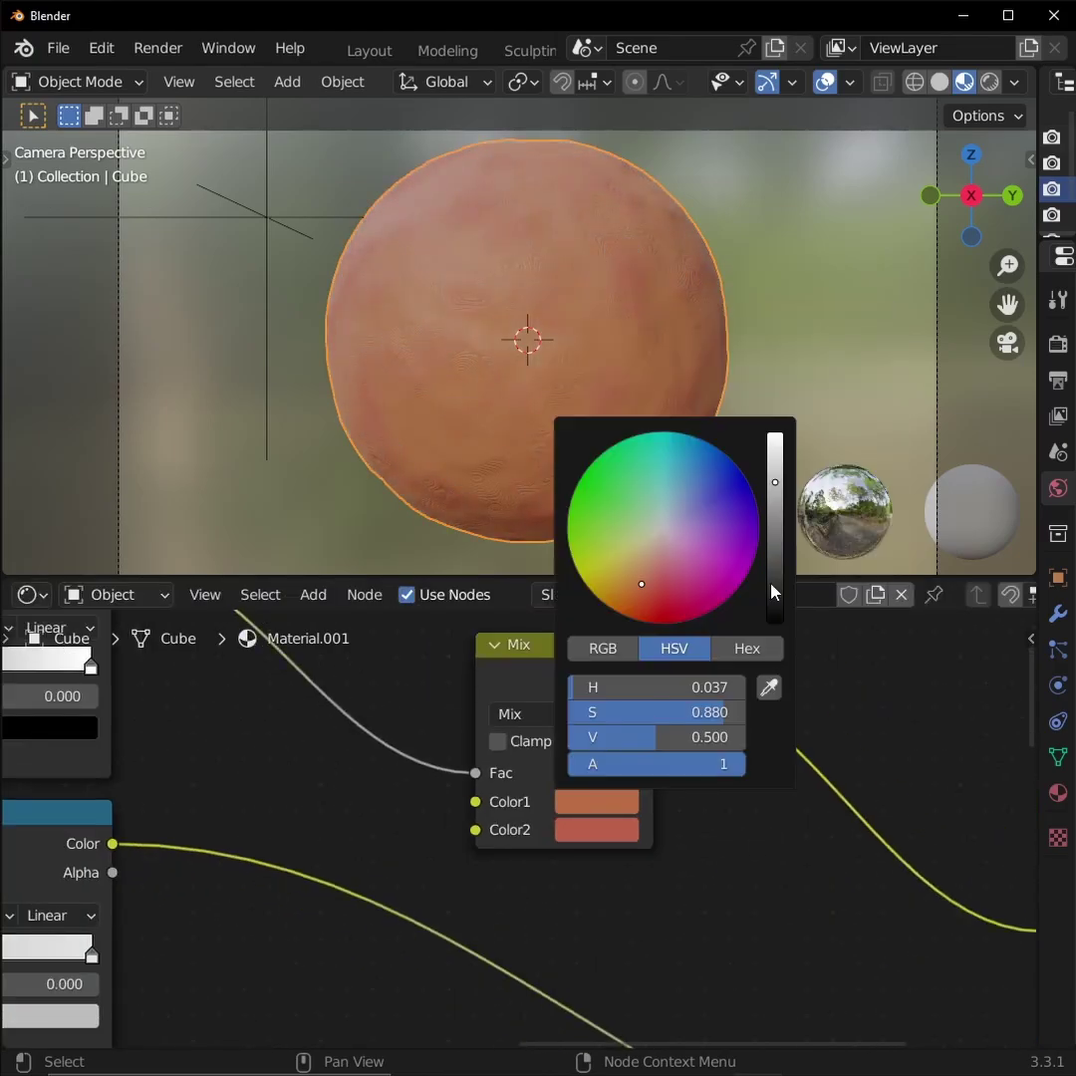
pyautogui.click(742, 481)
pyautogui.click(613, 838)
pyautogui.click(648, 548)
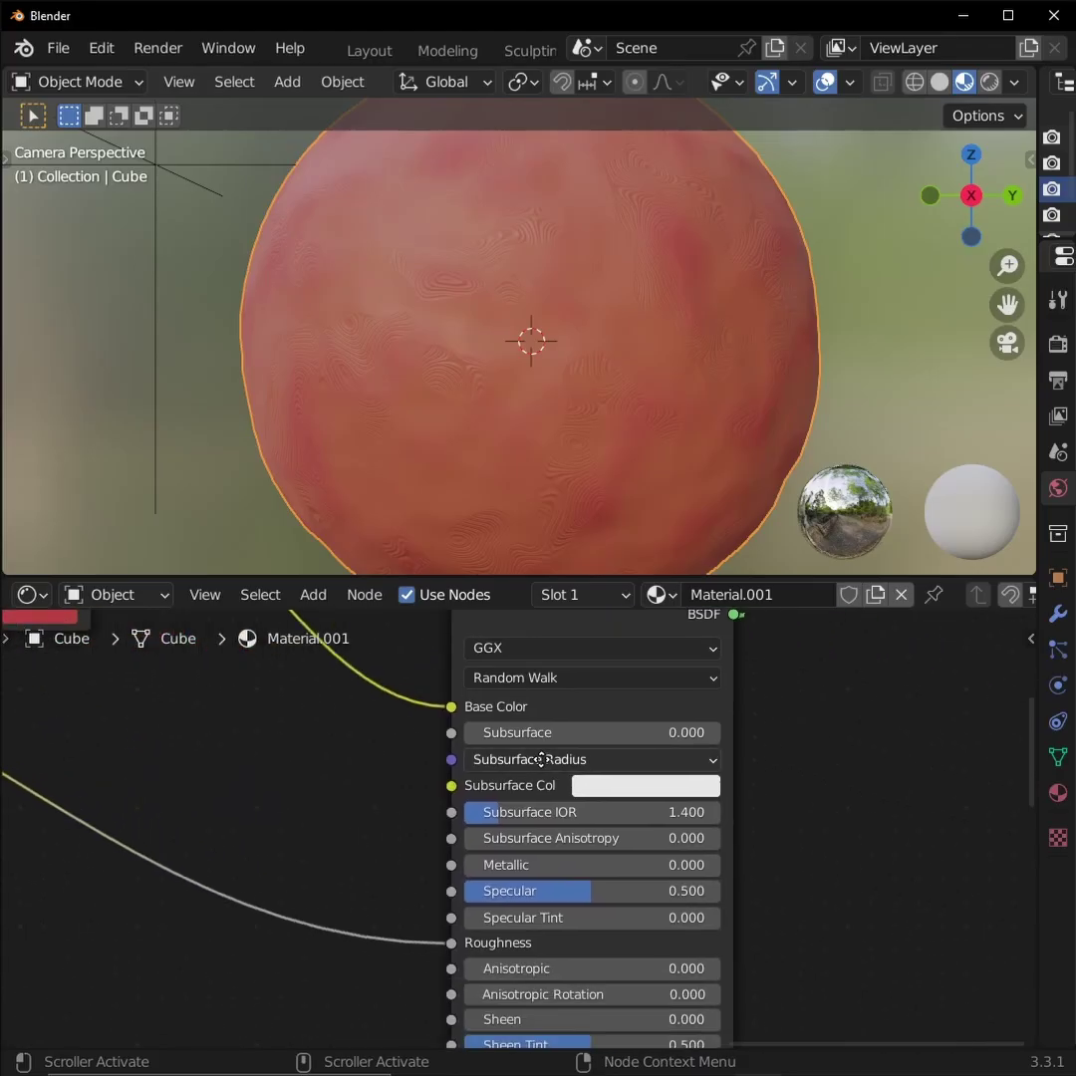
# - Set the Principled BSDF's Metallic to 0.222 and slightly raise its Subsurface value
pyautogui.scroll(2, 668, 846)
pyautogui.scroll(-1, 732, 783)
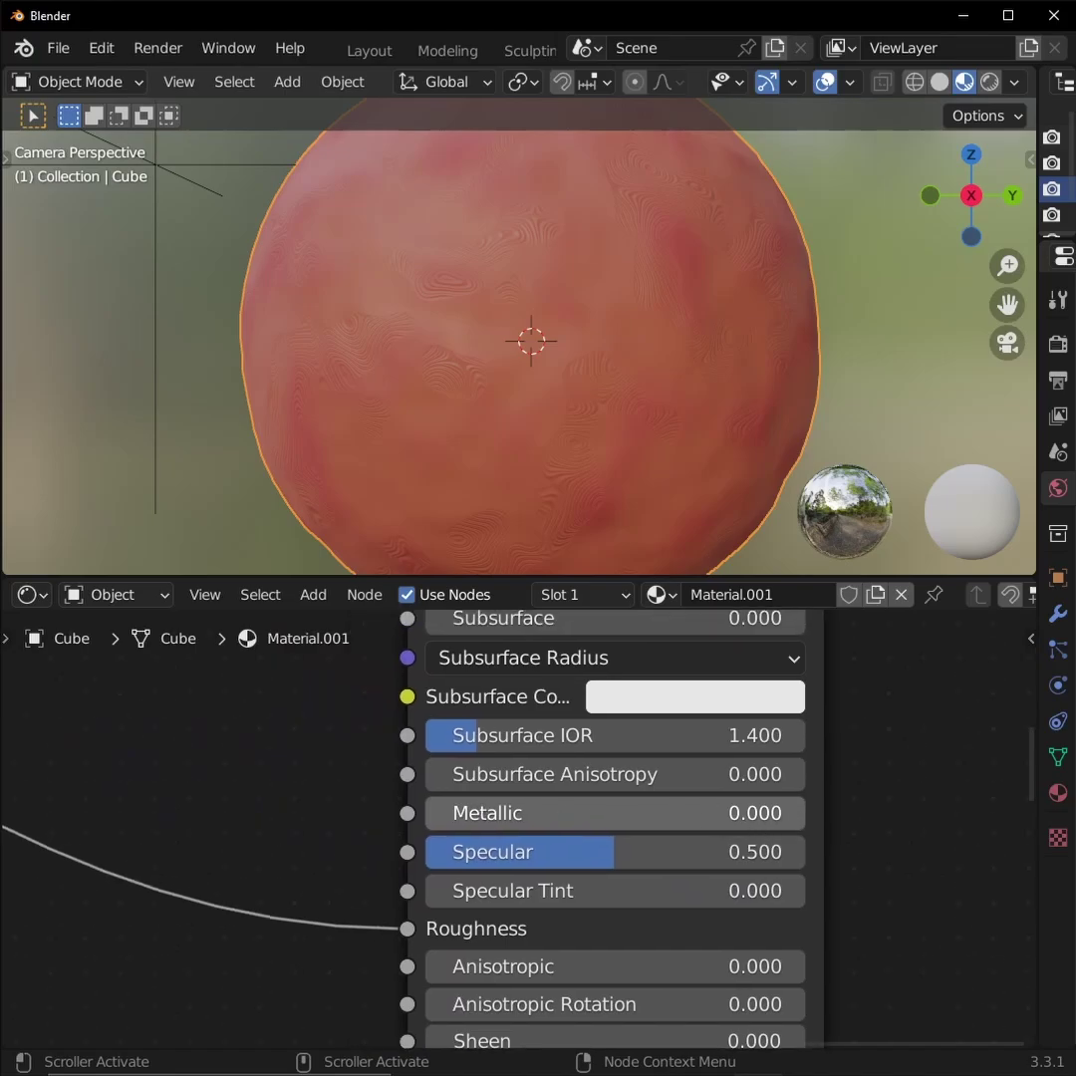
pyautogui.moveTo(615, 813); pyautogui.dragTo(712, 813)
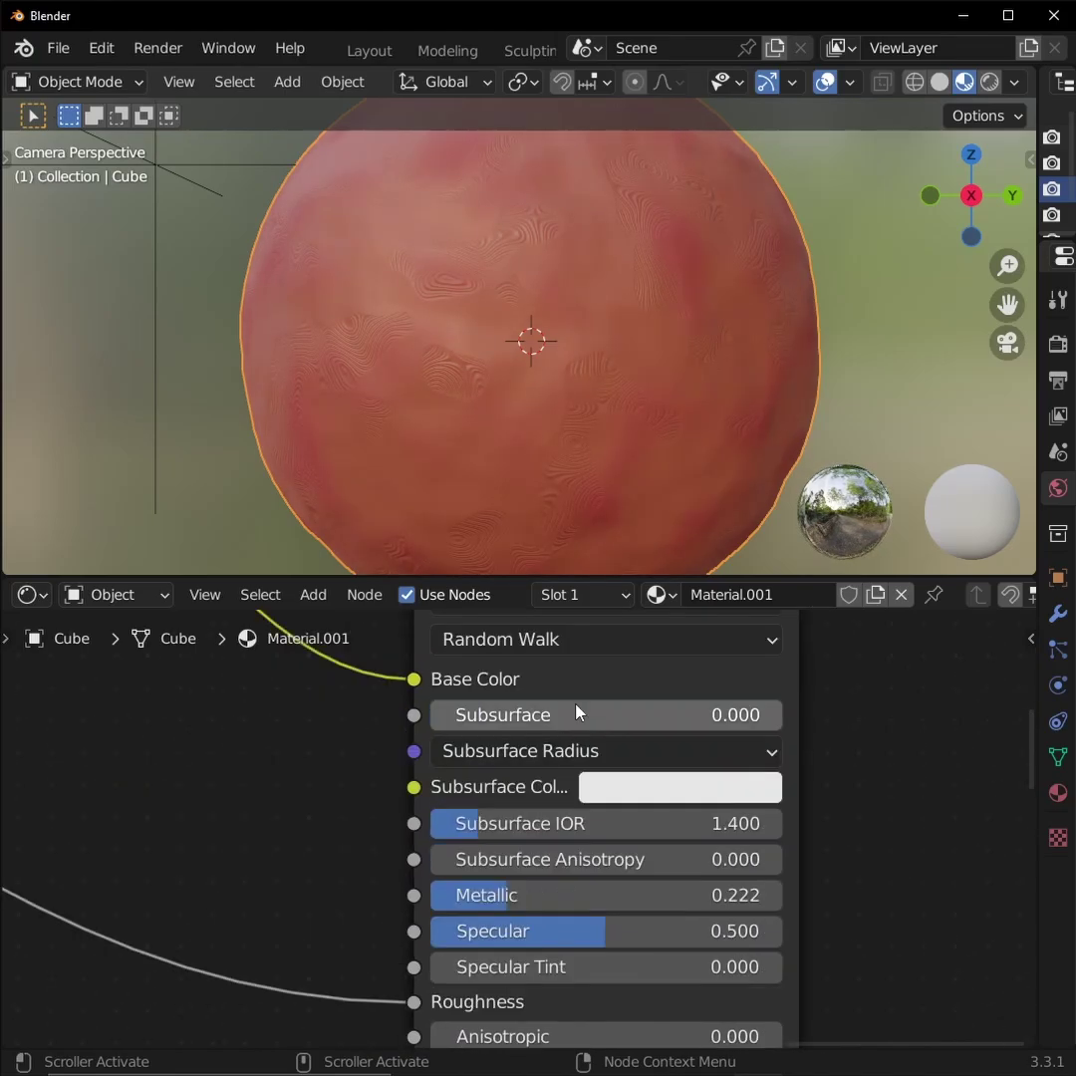
pyautogui.moveTo(579, 712)
pyautogui.mouseDown()
pyautogui.moveTo(596, 711)
pyautogui.moveTo(588, 716)
pyautogui.mouseUp()
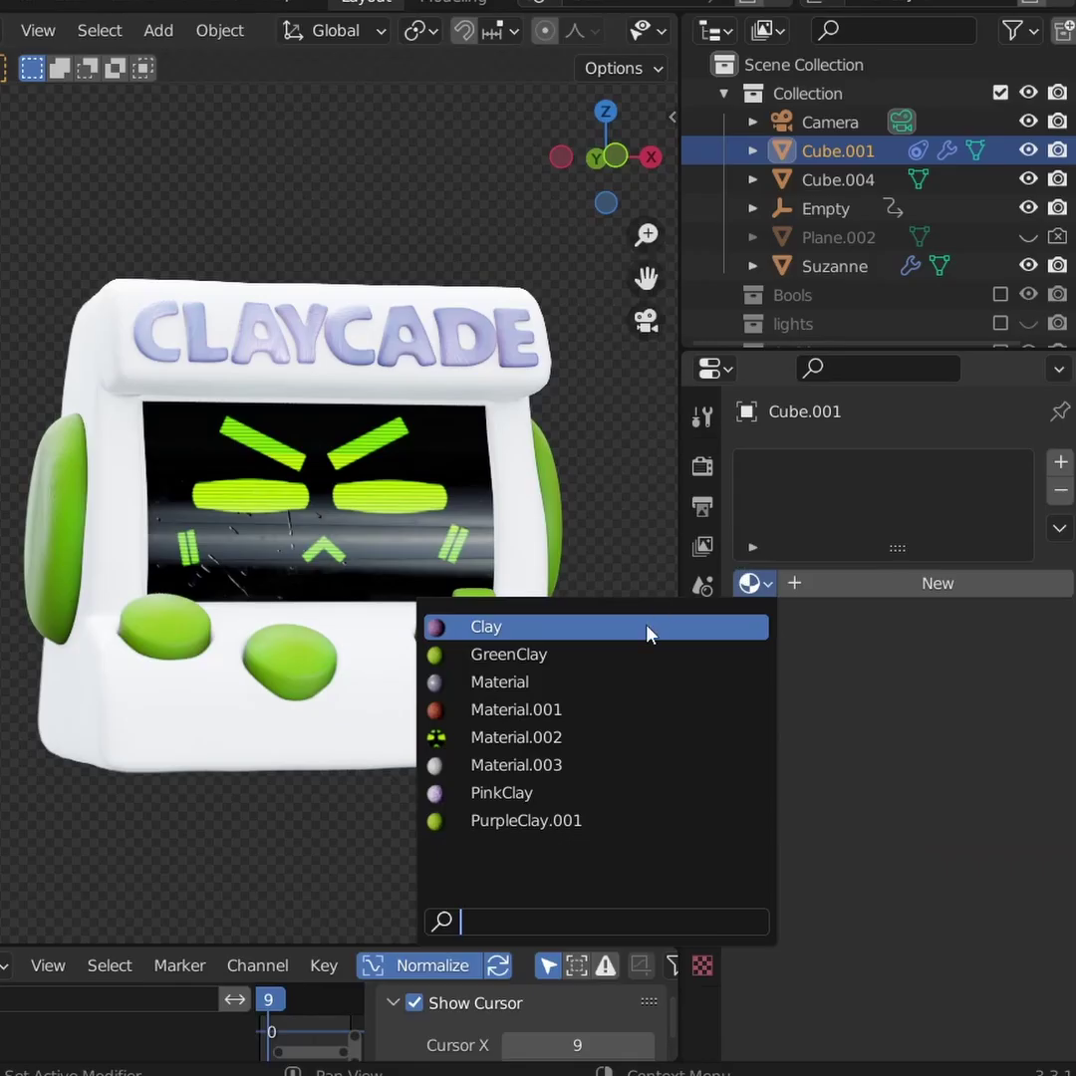
# - Assign the existing Clay material to the Cube.001 object in the Claycade scene
pyautogui.click(647, 625)
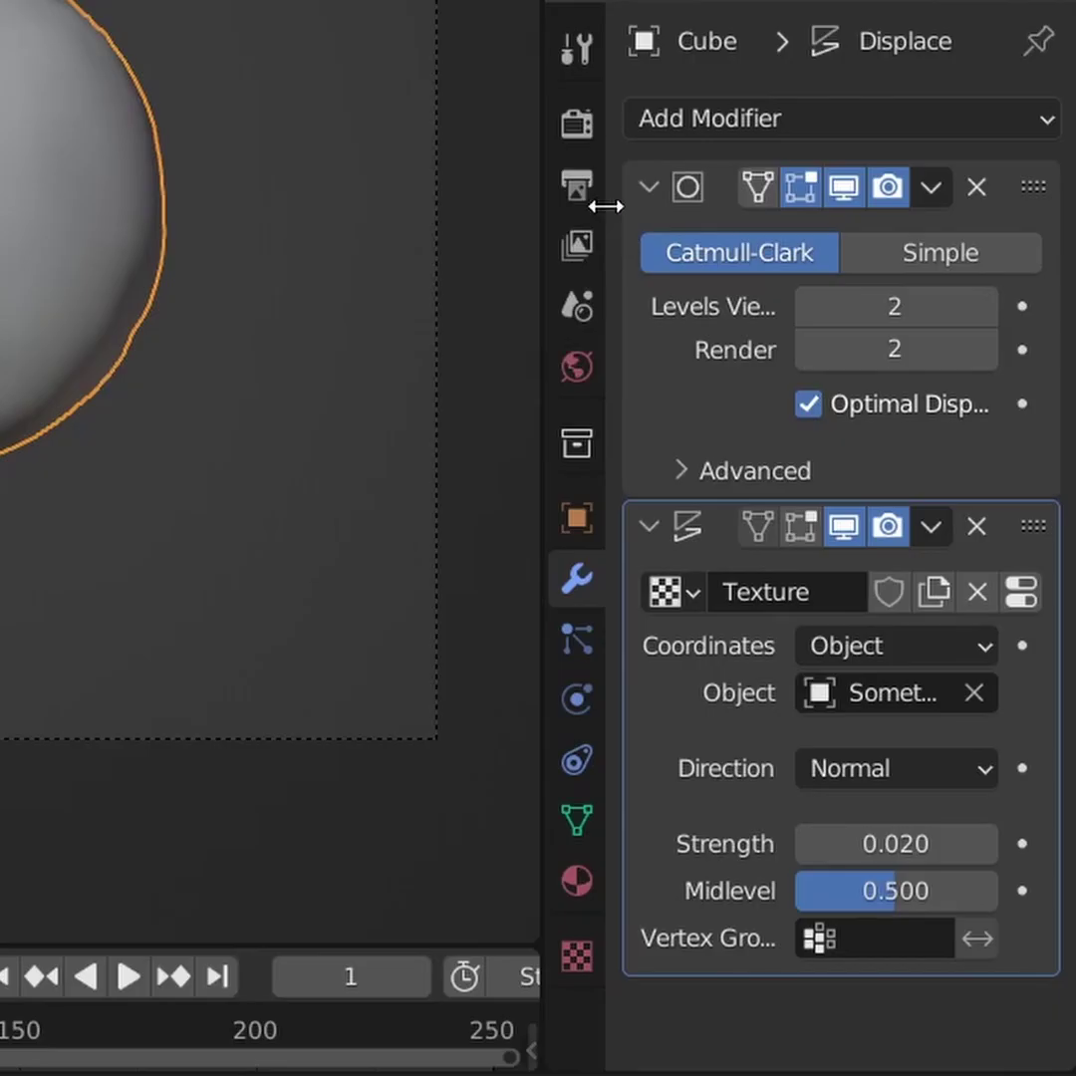
# - Set the scene's output frame rate to a custom 12 fps
pyautogui.click(580, 187)
pyautogui.click(887, 511)
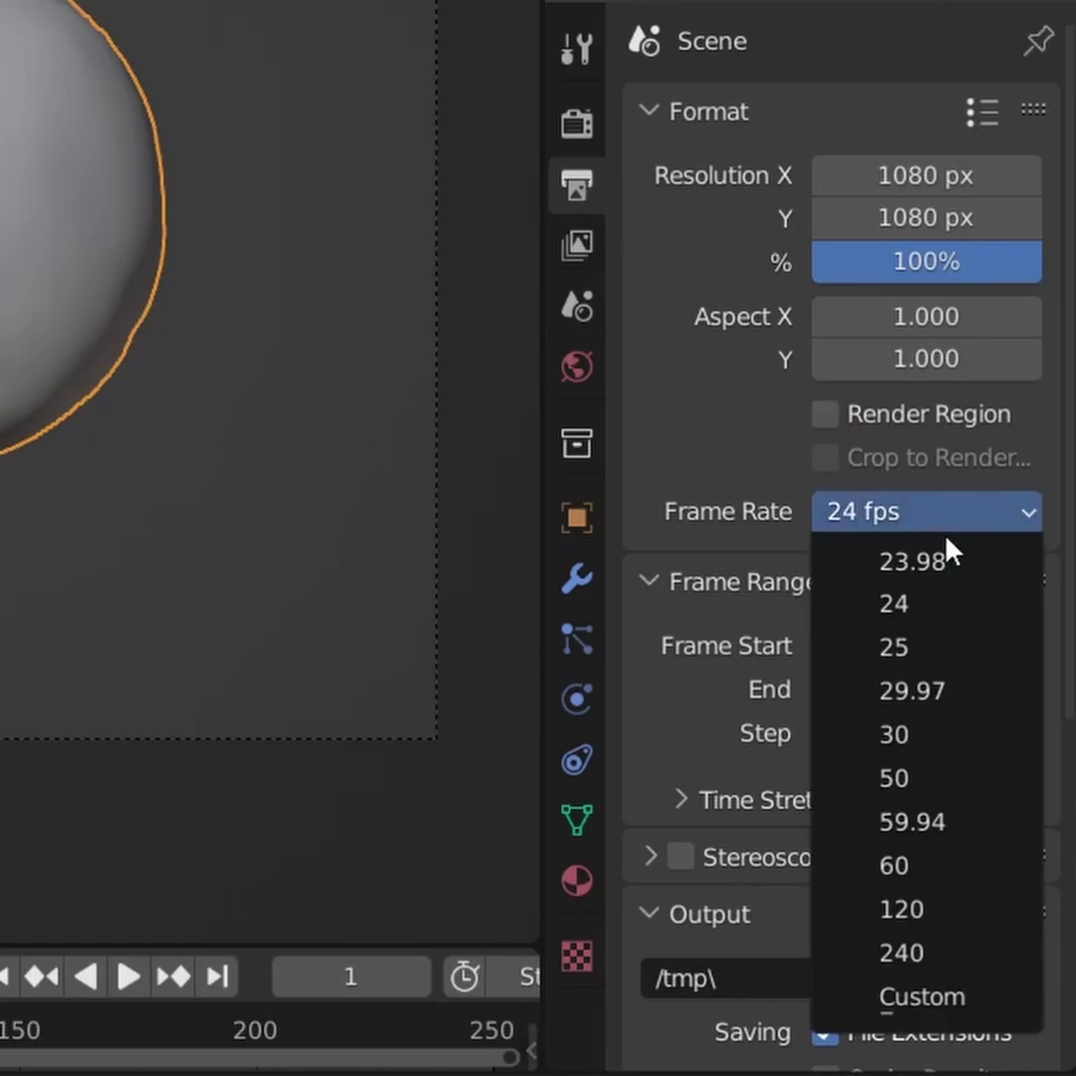
pyautogui.click(887, 994)
pyautogui.write('12')
pyautogui.press('Return')
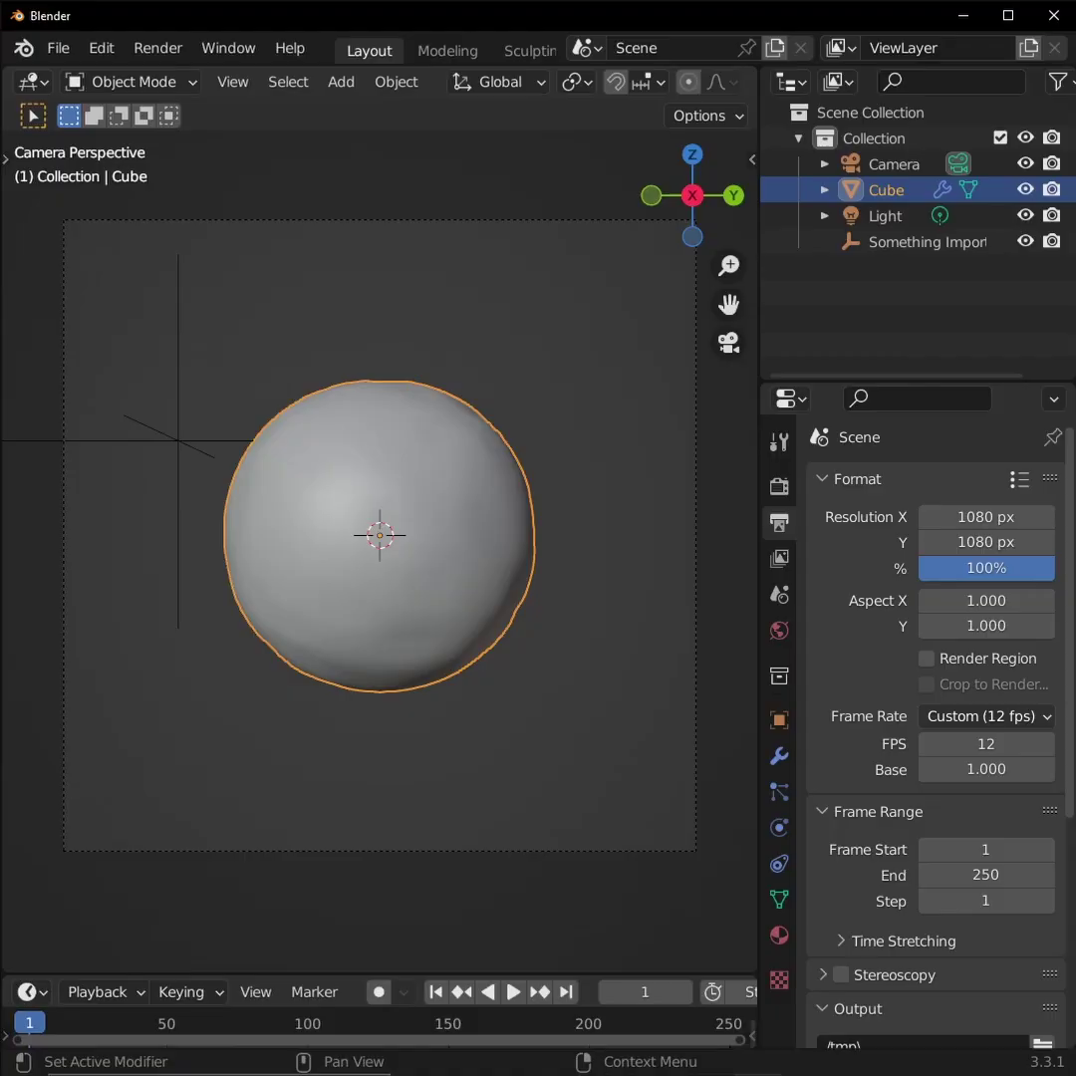
# - Set the camera's focal length to 100 mm
pyautogui.moveTo(243, 603); pyautogui.dragTo(423, 584, button='middle')
pyautogui.click(393, 475)
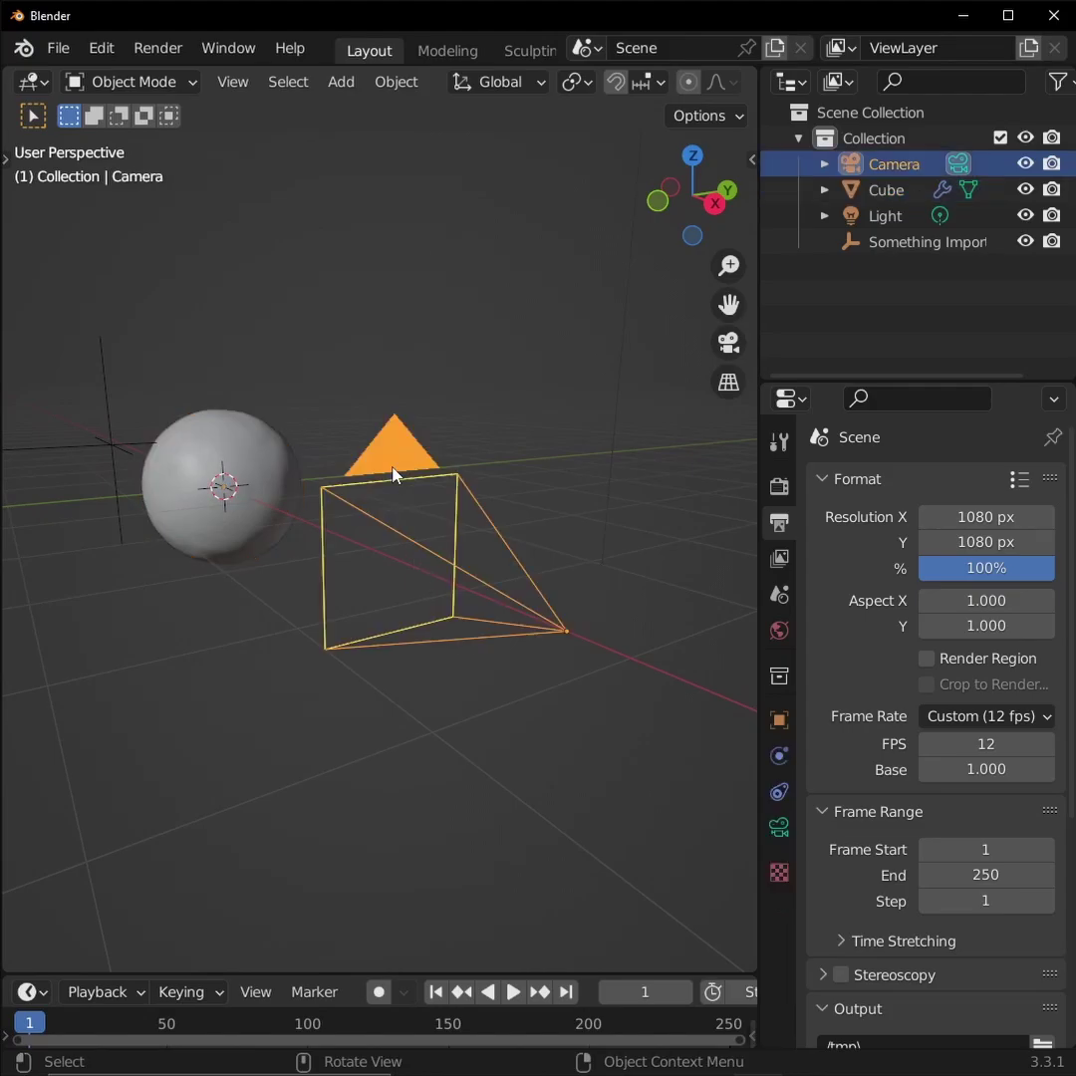
pyautogui.click(778, 831)
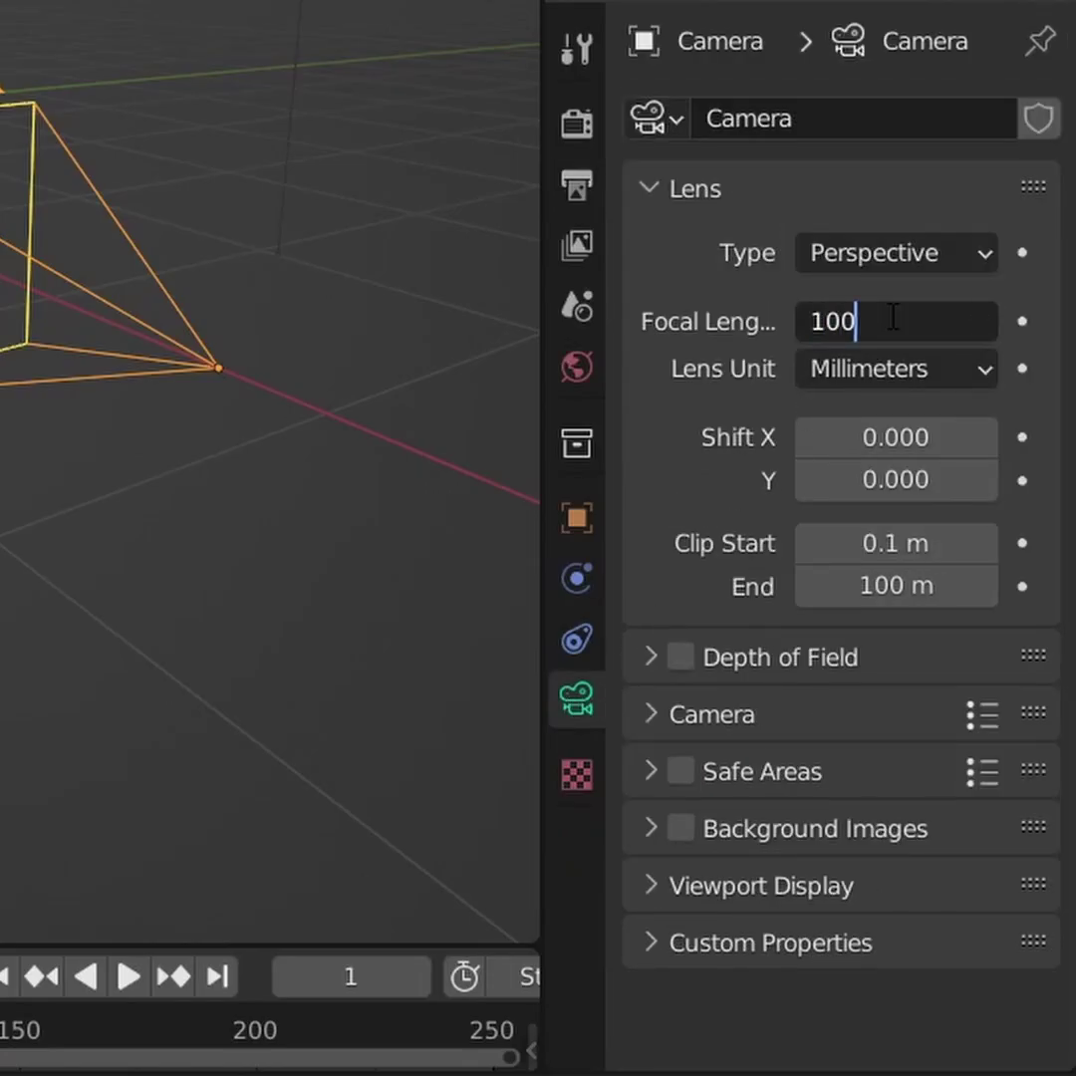
pyautogui.click(893, 317)
pyautogui.write('100')
pyautogui.press('Return')
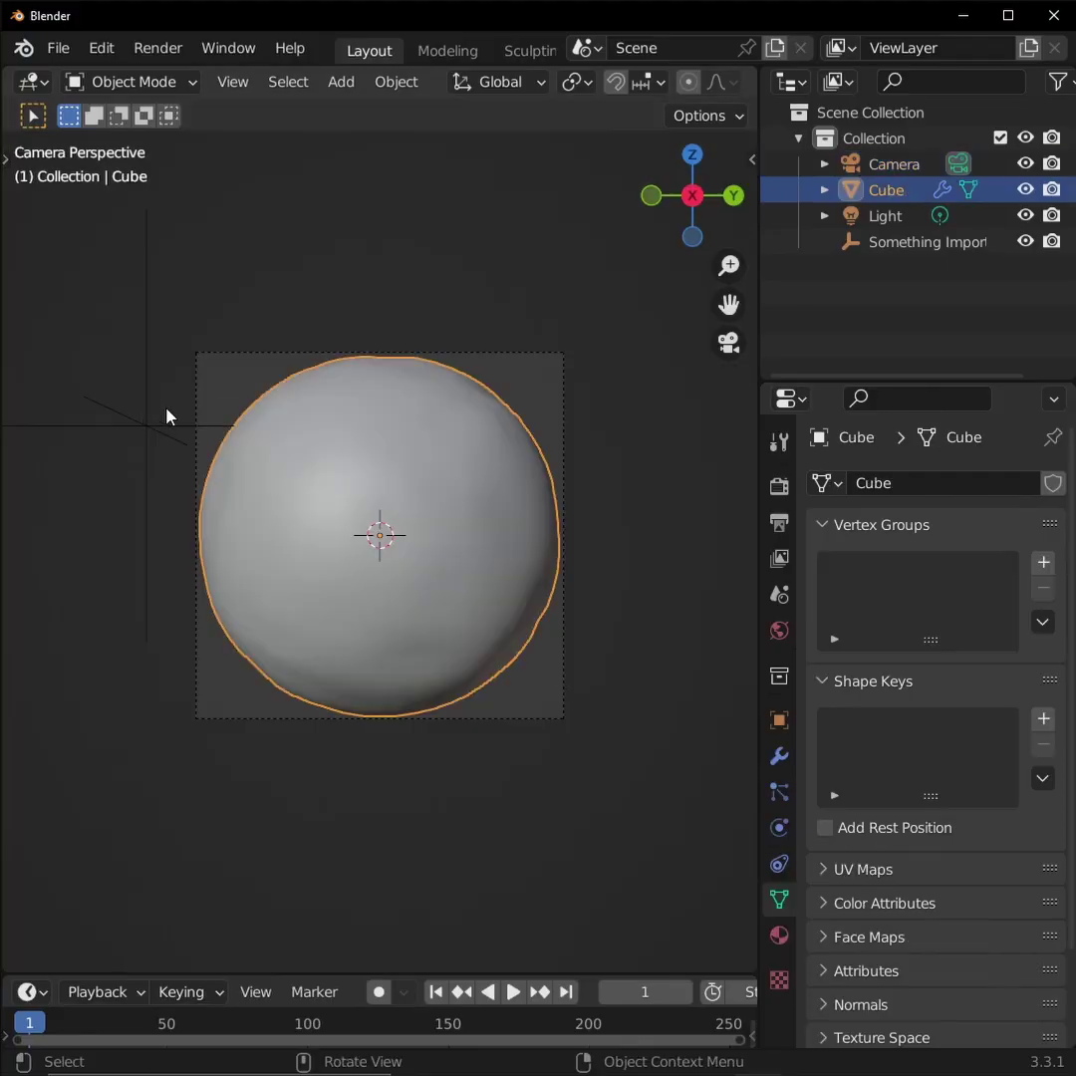
# - Scale the sphere and the Something Important empty together by 0.1 and move them to the center of the camera frame
pyautogui.click(160, 421)
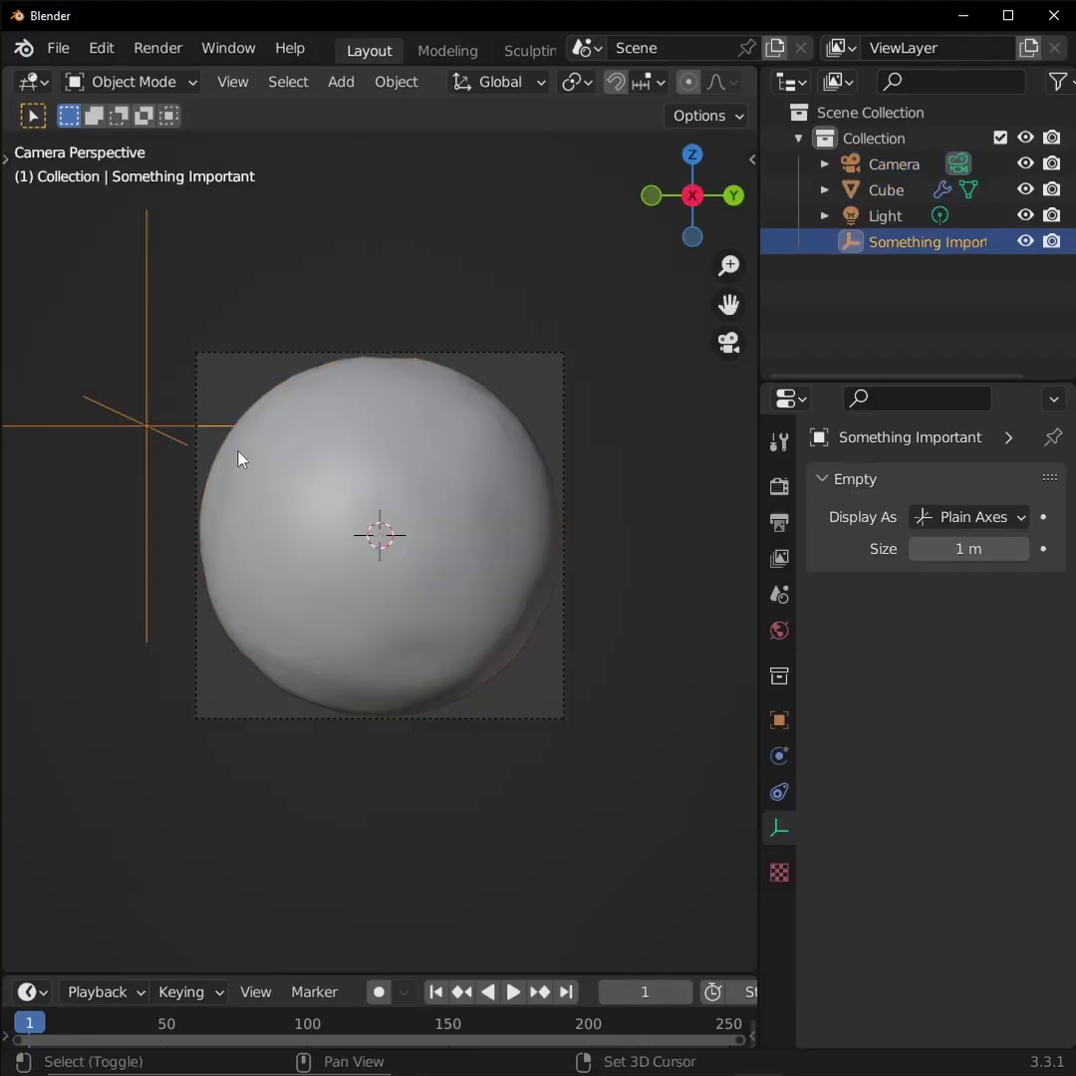
pyautogui.keyDown('shift'); pyautogui.click(398, 503); pyautogui.keyUp('shift')
pyautogui.write('s.1')
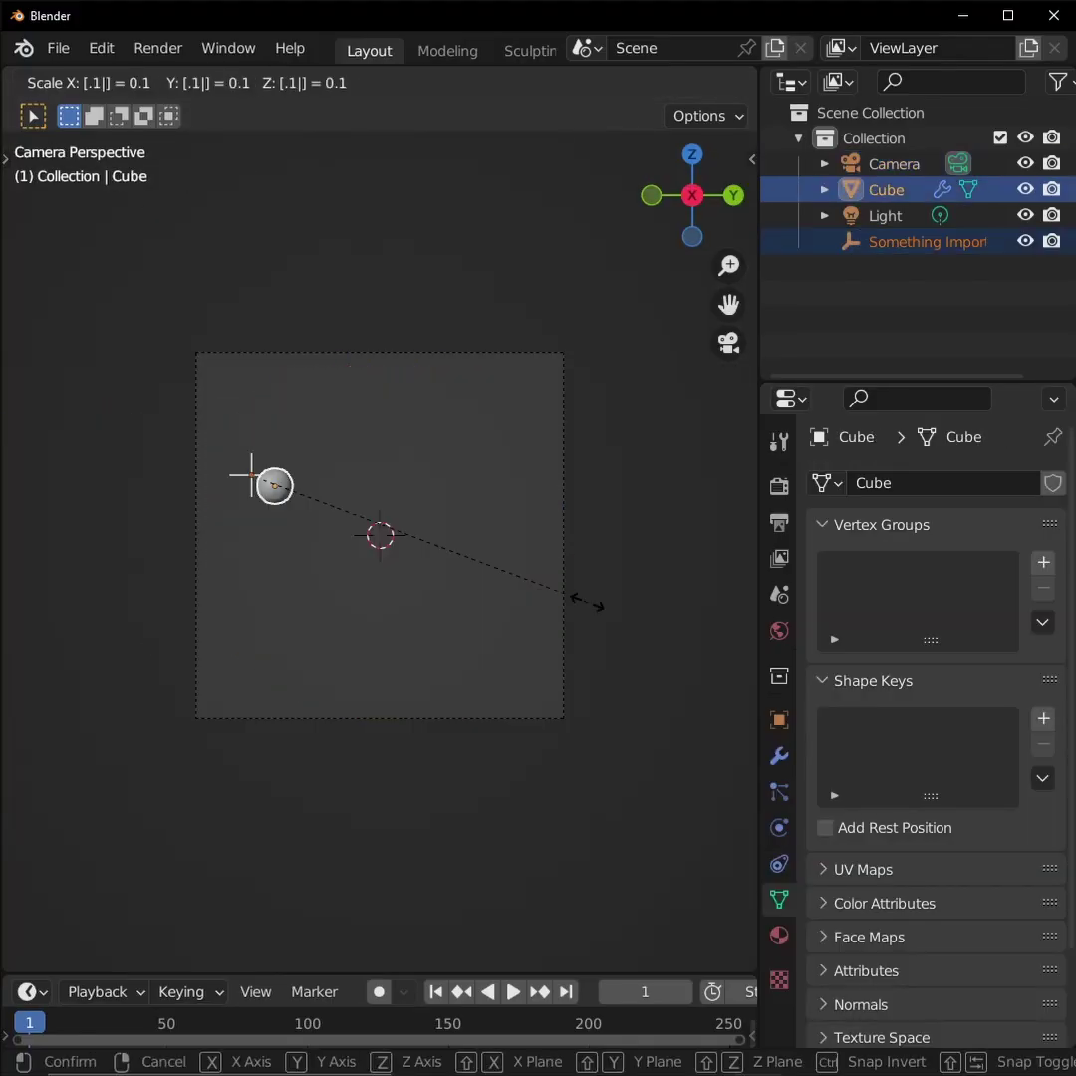
pyautogui.press('Return')
pyautogui.press('g')
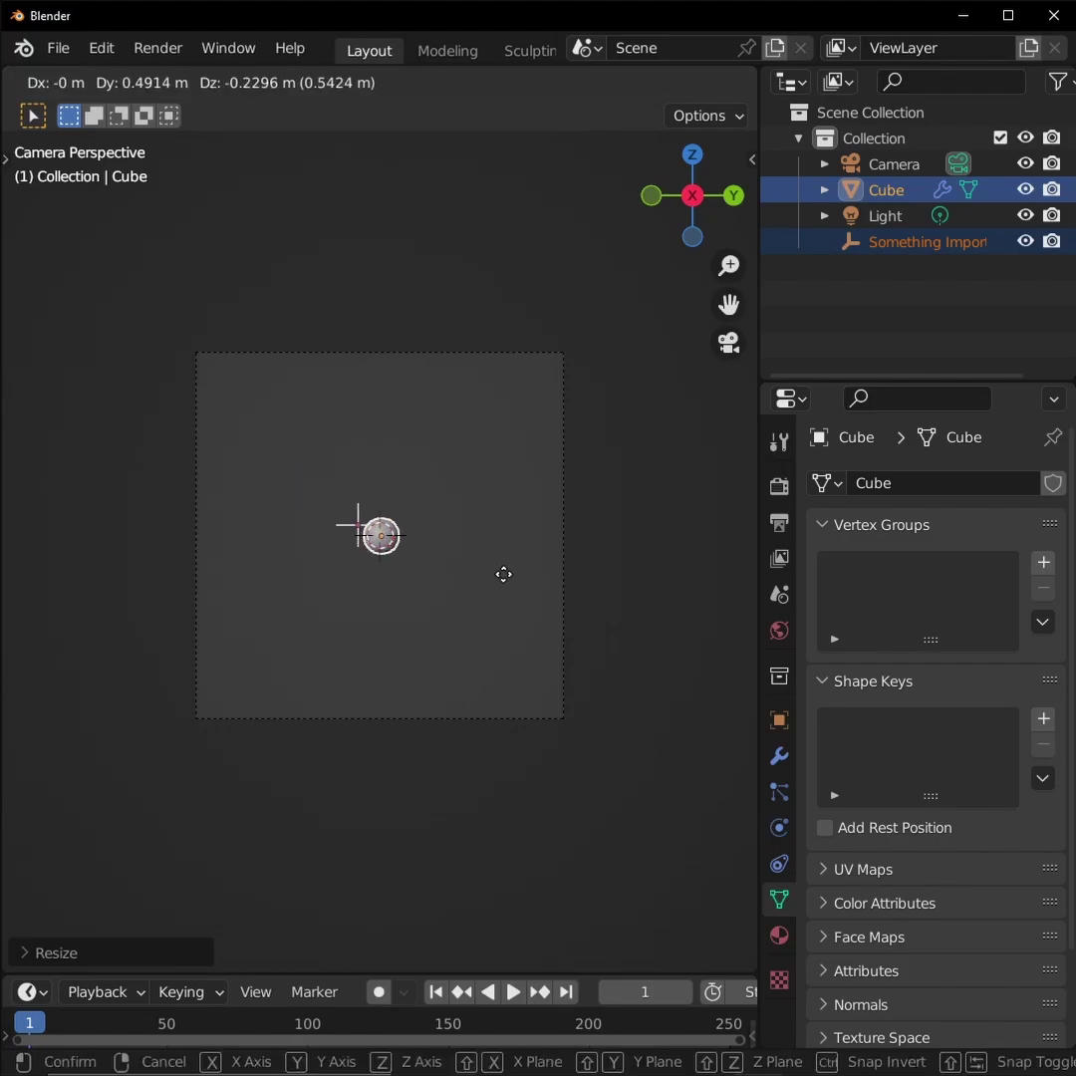
pyautogui.click(503, 574)
# - Move the camera about 3.9 m forward along its local Z axis toward the sphere
pyautogui.click(564, 531)
pyautogui.press('g')
pyautogui.press('z')
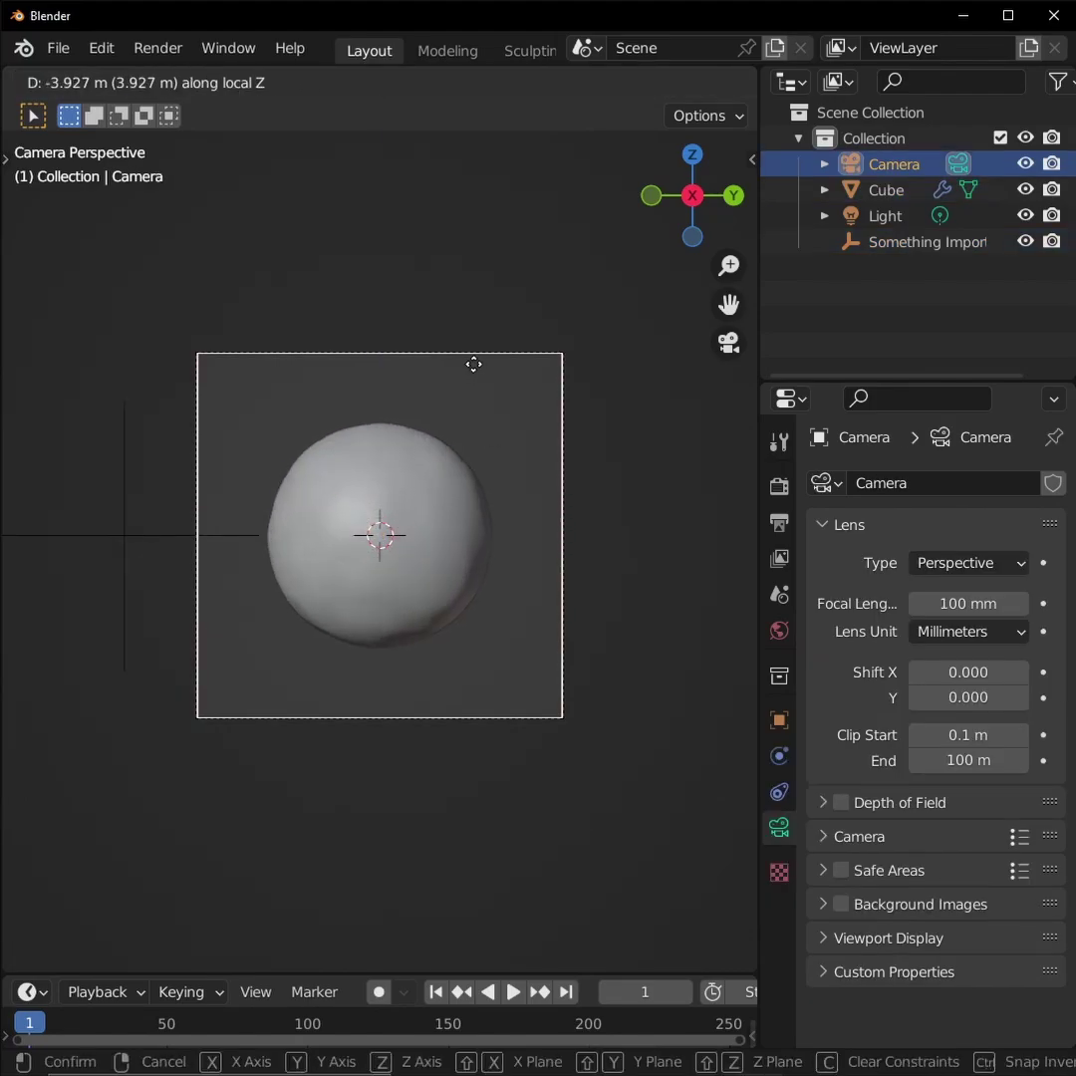
pyautogui.click(474, 372)
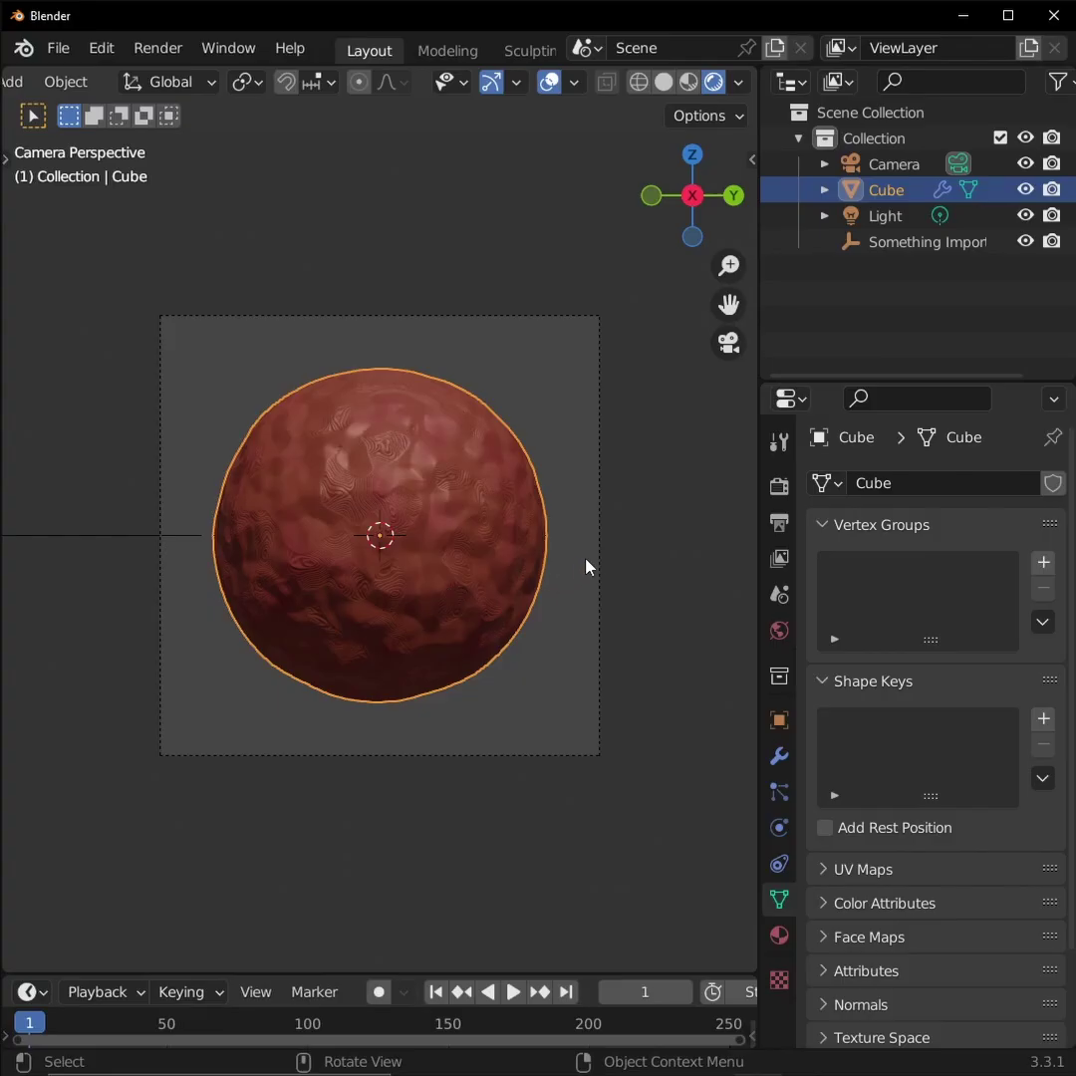
# - Enable the camera's Depth of Field and expand its settings
pyautogui.click(599, 555)
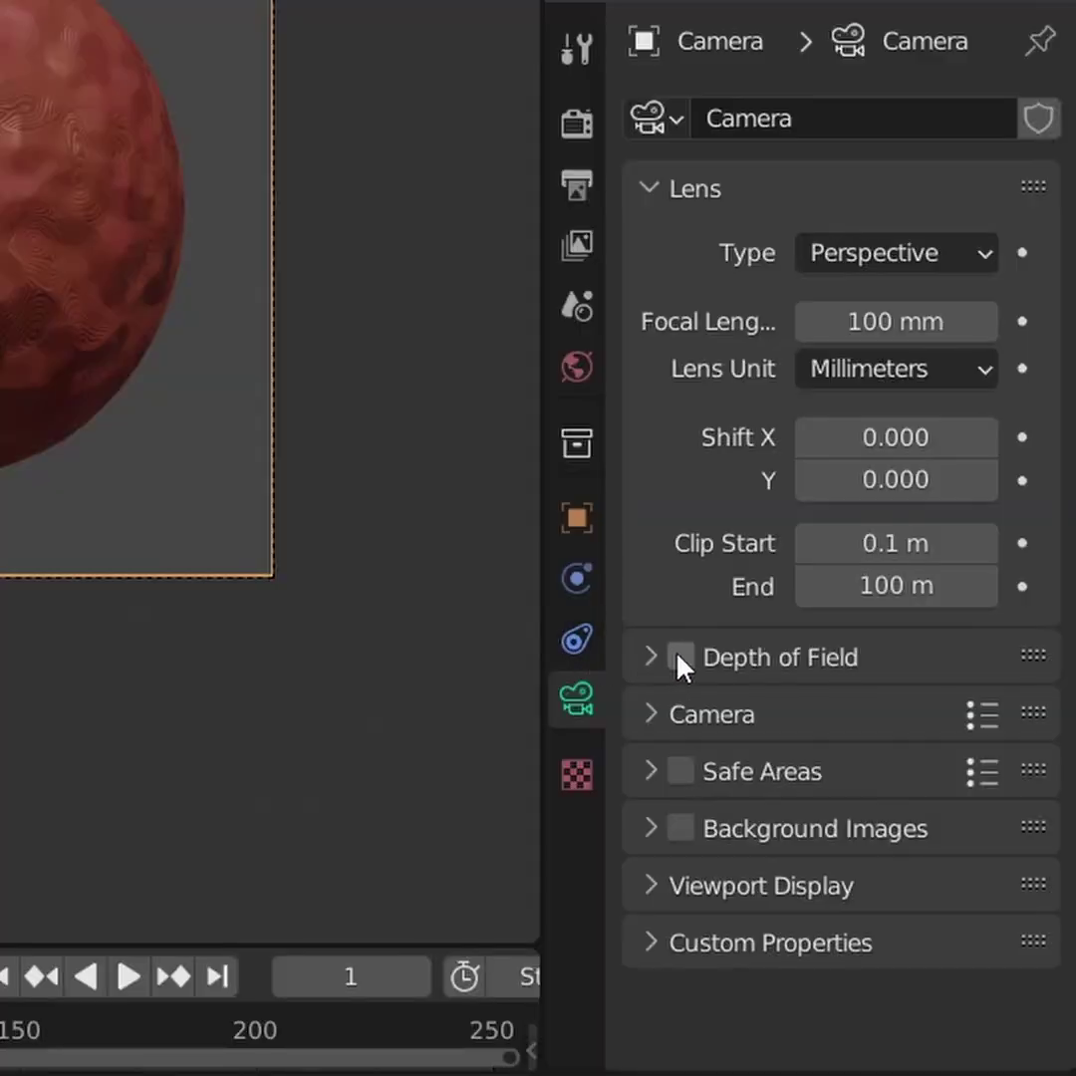
pyautogui.click(679, 657)
pyautogui.click(656, 654)
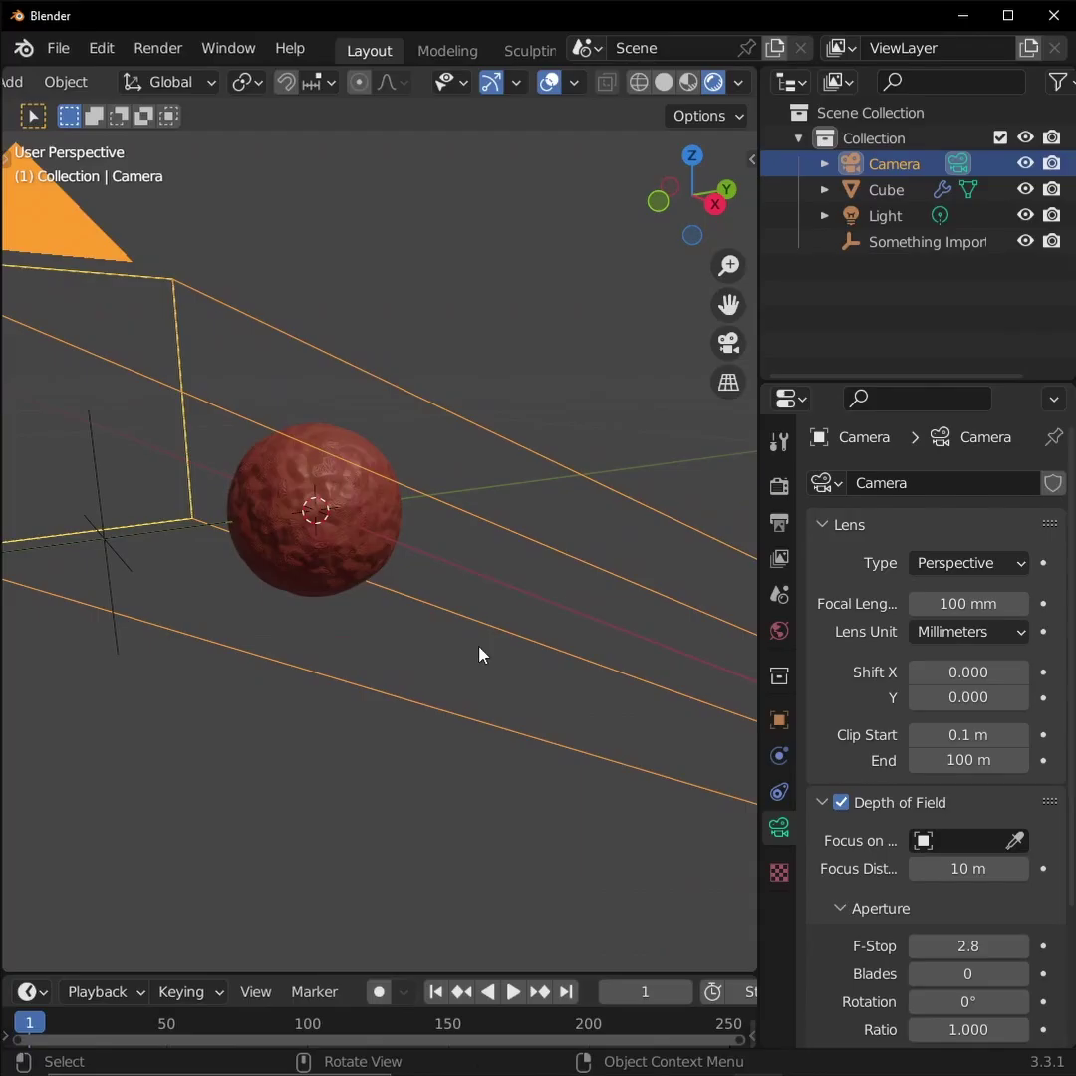
# - Add a Plain Axes empty named Focus at the sphere's center and scale it down to about 0.15
pyautogui.hotkey('shift', 'a')
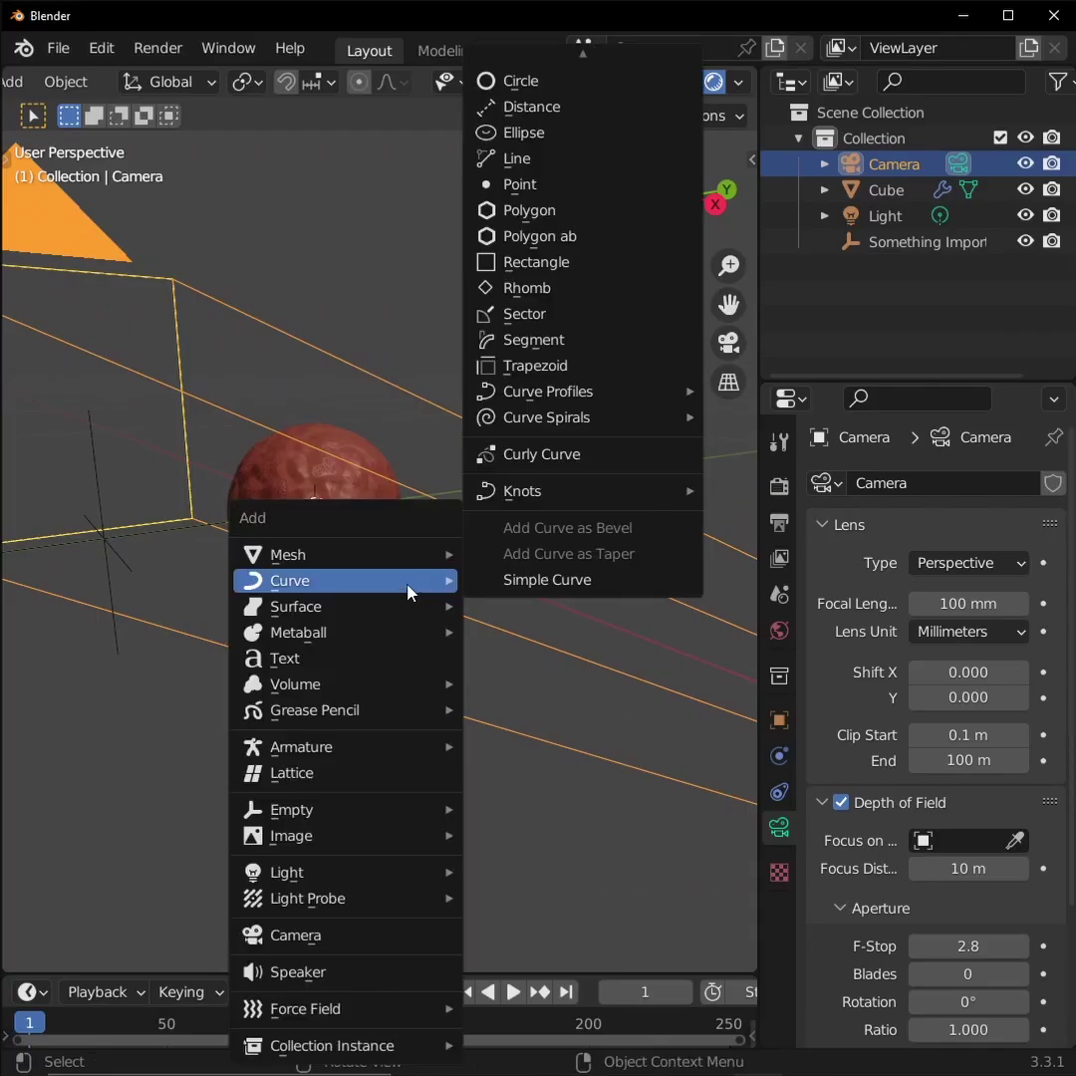
pyautogui.moveTo(346, 807)
pyautogui.click(512, 807)
pyautogui.press('BackSpace')
pyautogui.press('BackSpace')
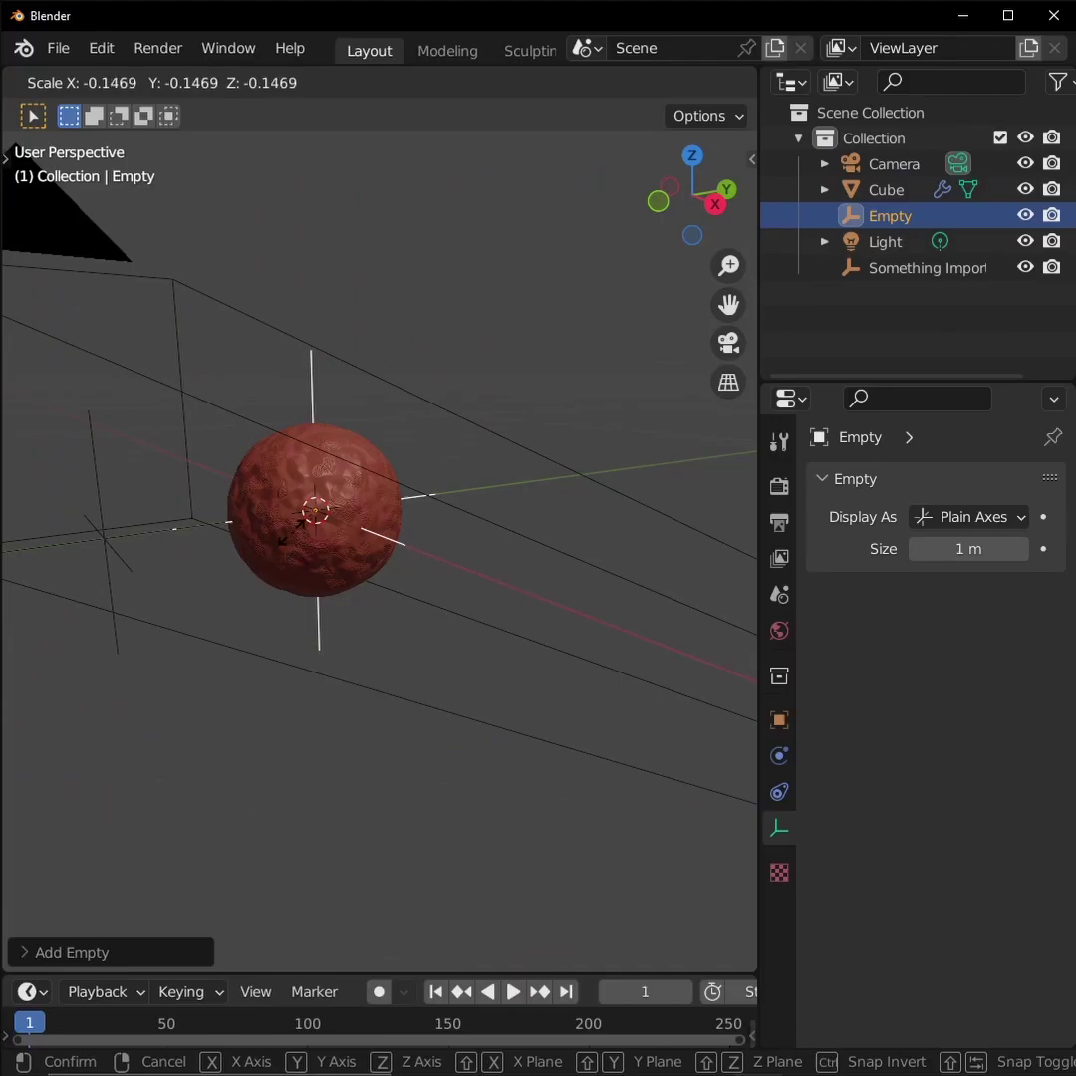
pyautogui.click(661, 341)
pyautogui.click(659, 201)
# - Move the Focus empty to the sphere's camera-facing front surface
pyautogui.press('g')
pyautogui.click(502, 396)
pyautogui.scroll(7, 509, 582)
pyautogui.press('g')
pyautogui.press('y')
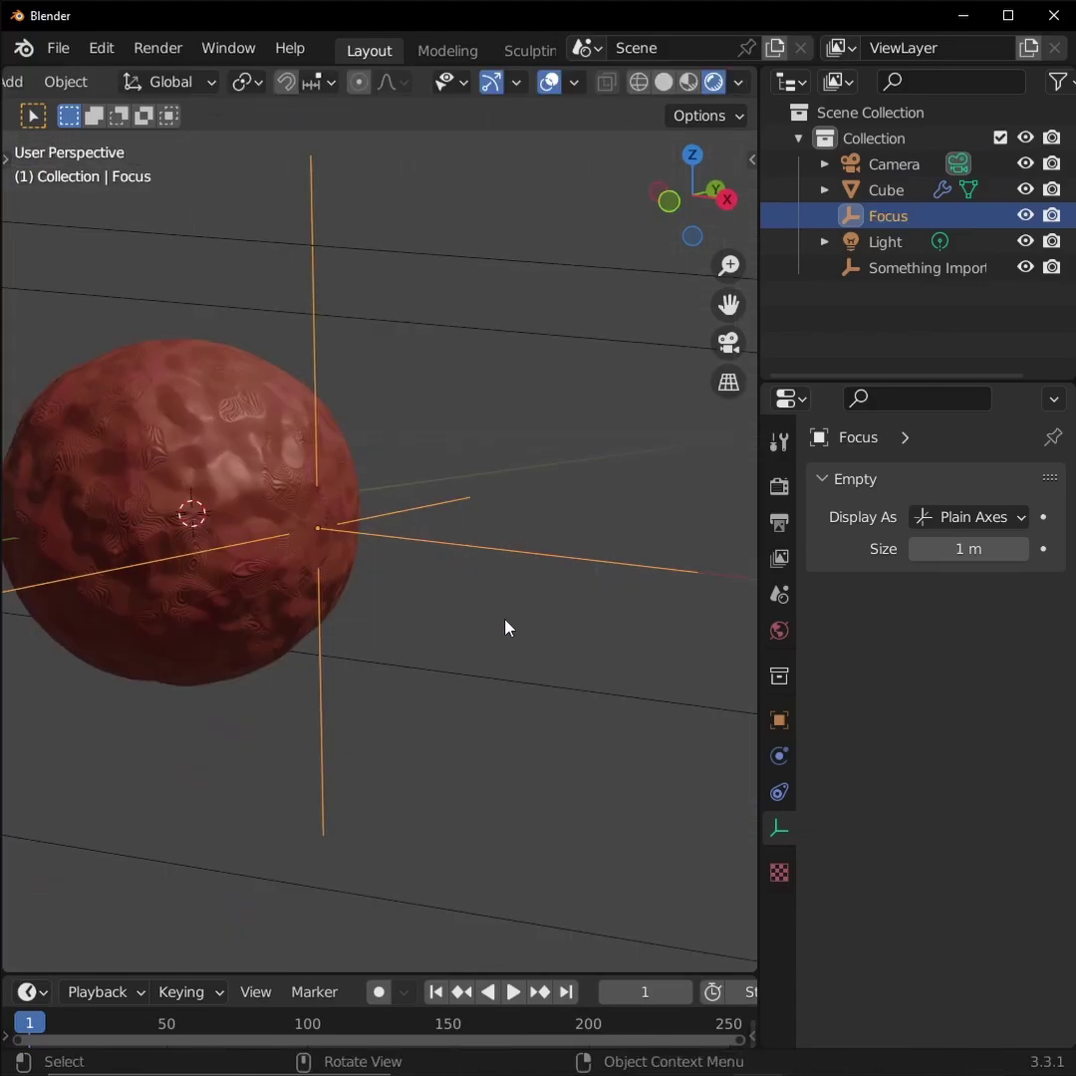
# - Set Focus as the camera's depth-of-field focus object
pyautogui.press('KP_0')
pyautogui.click(561, 498)
pyautogui.click(964, 838)
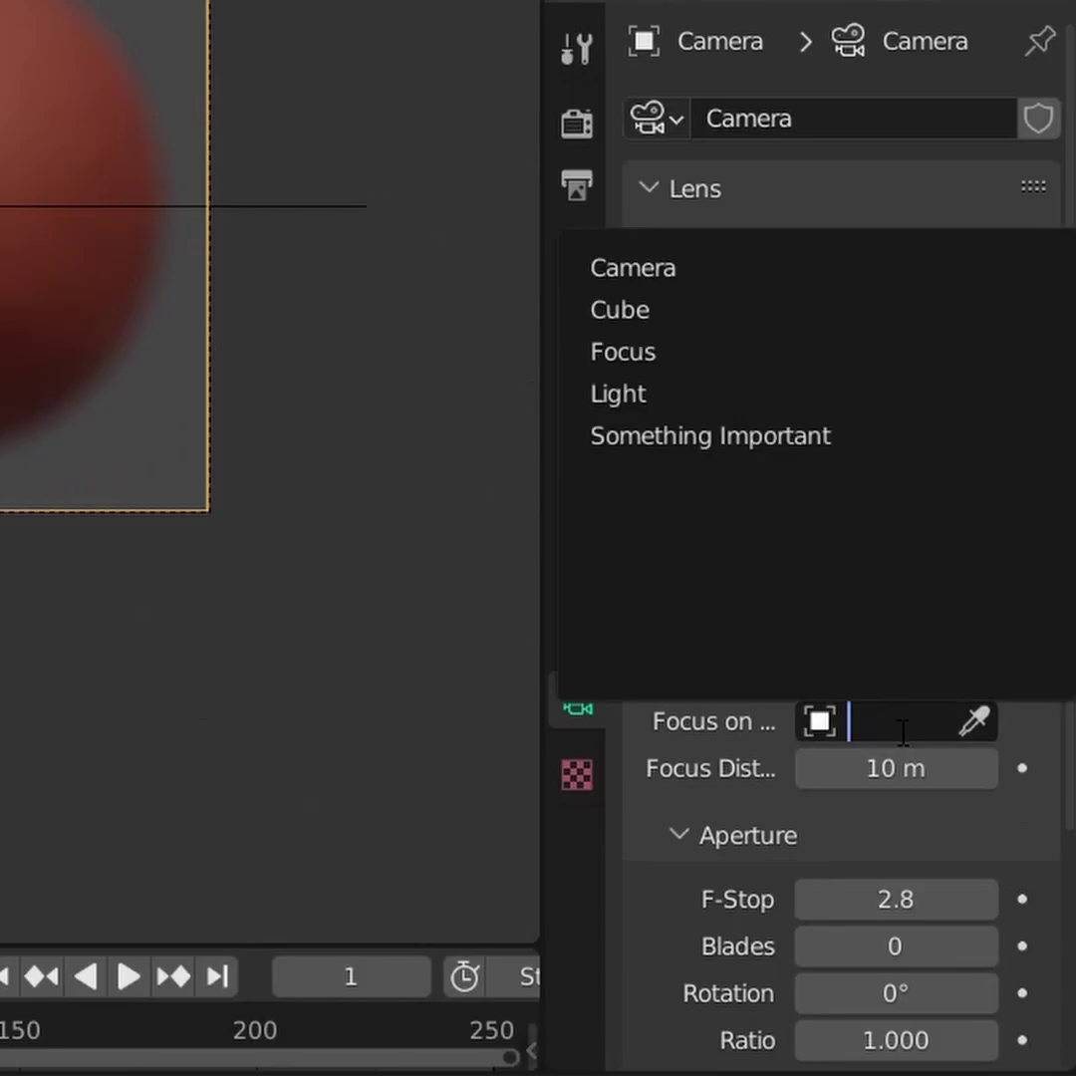
pyautogui.click(697, 352)
pyautogui.scroll(-3, 690, 353)
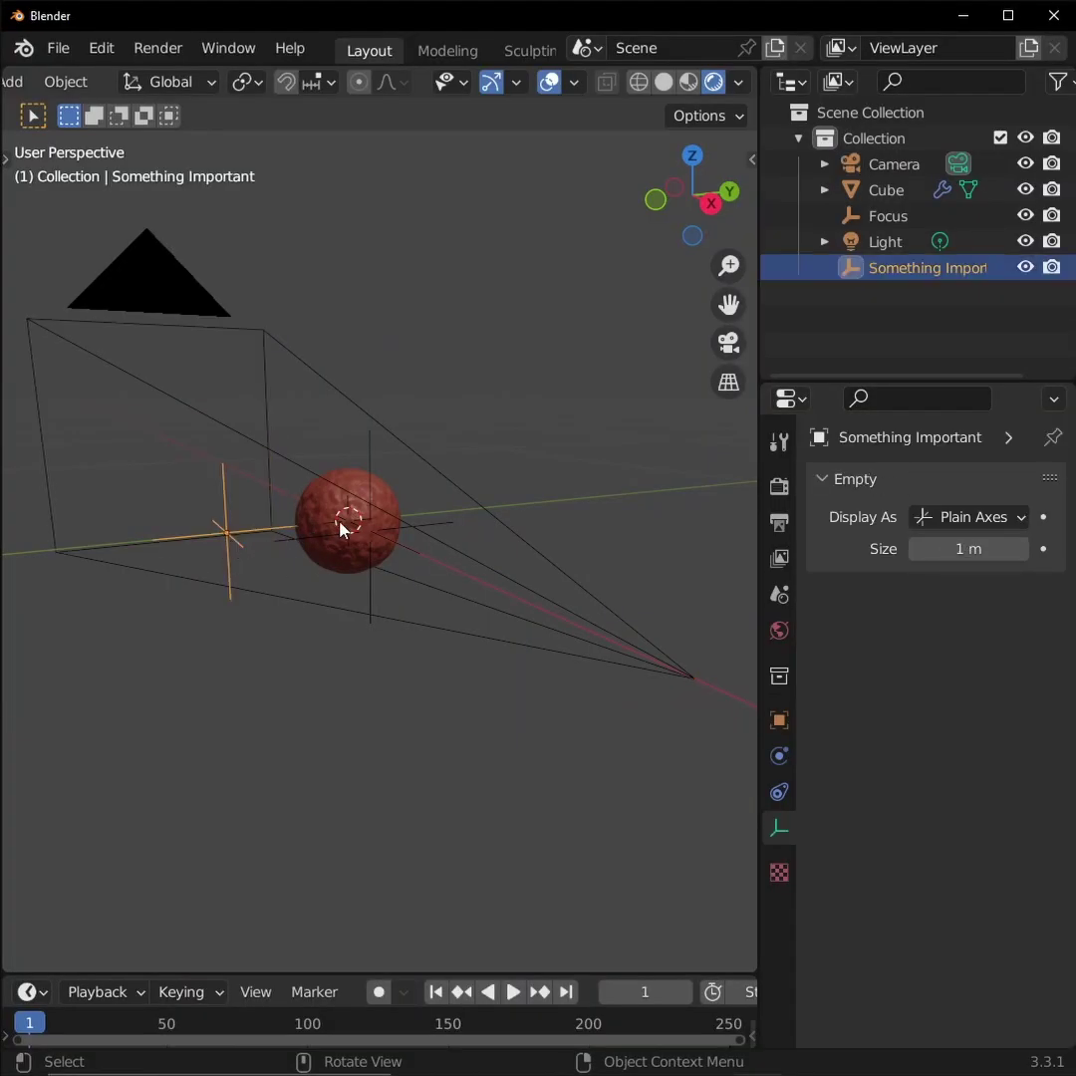
# - Insert a keyframe for the Something Important empty at frame 1
pyautogui.moveTo(344, 526); pyautogui.dragTo(303, 551, button='middle')
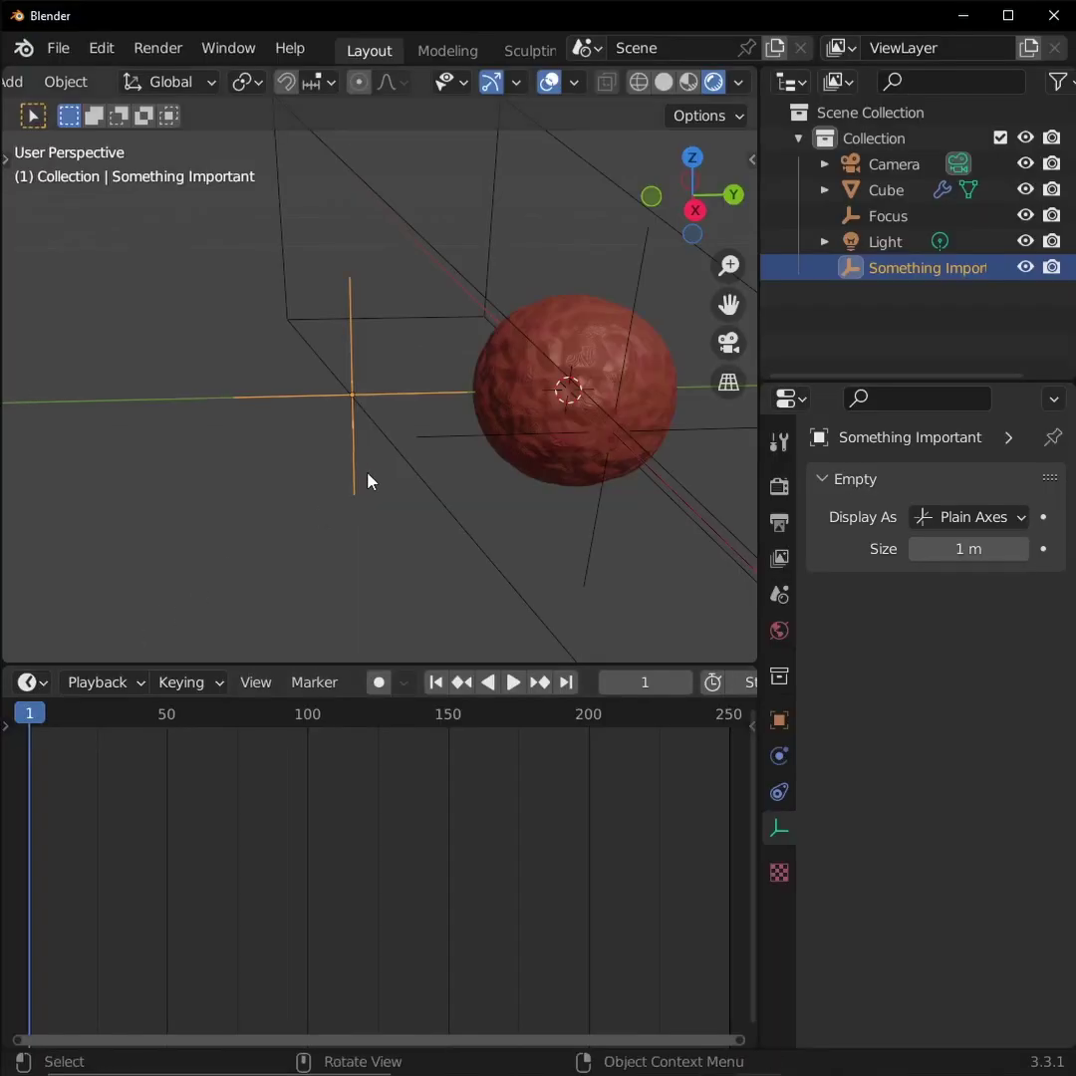
pyautogui.press('i')
pyautogui.click(729, 131)
pyautogui.moveTo(579, 516); pyautogui.dragTo(593, 515, button='middle')
# - At frame 2, rotate the Something Important empty 45° about the global Z axis and insert a keyframe
pyautogui.moveTo(12, 804); pyautogui.dragTo(17, 805)
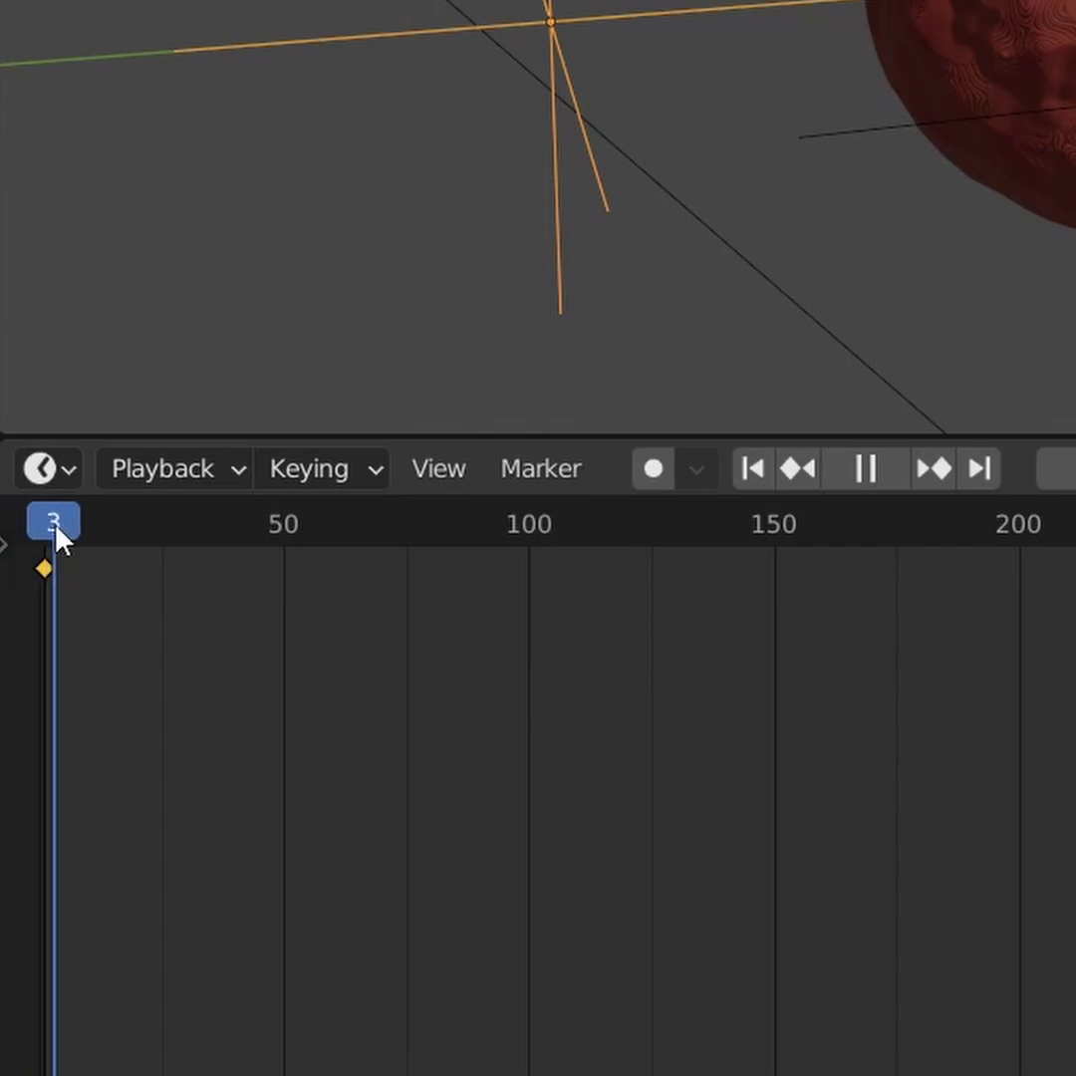
pyautogui.moveTo(55, 538); pyautogui.dragTo(48, 541)
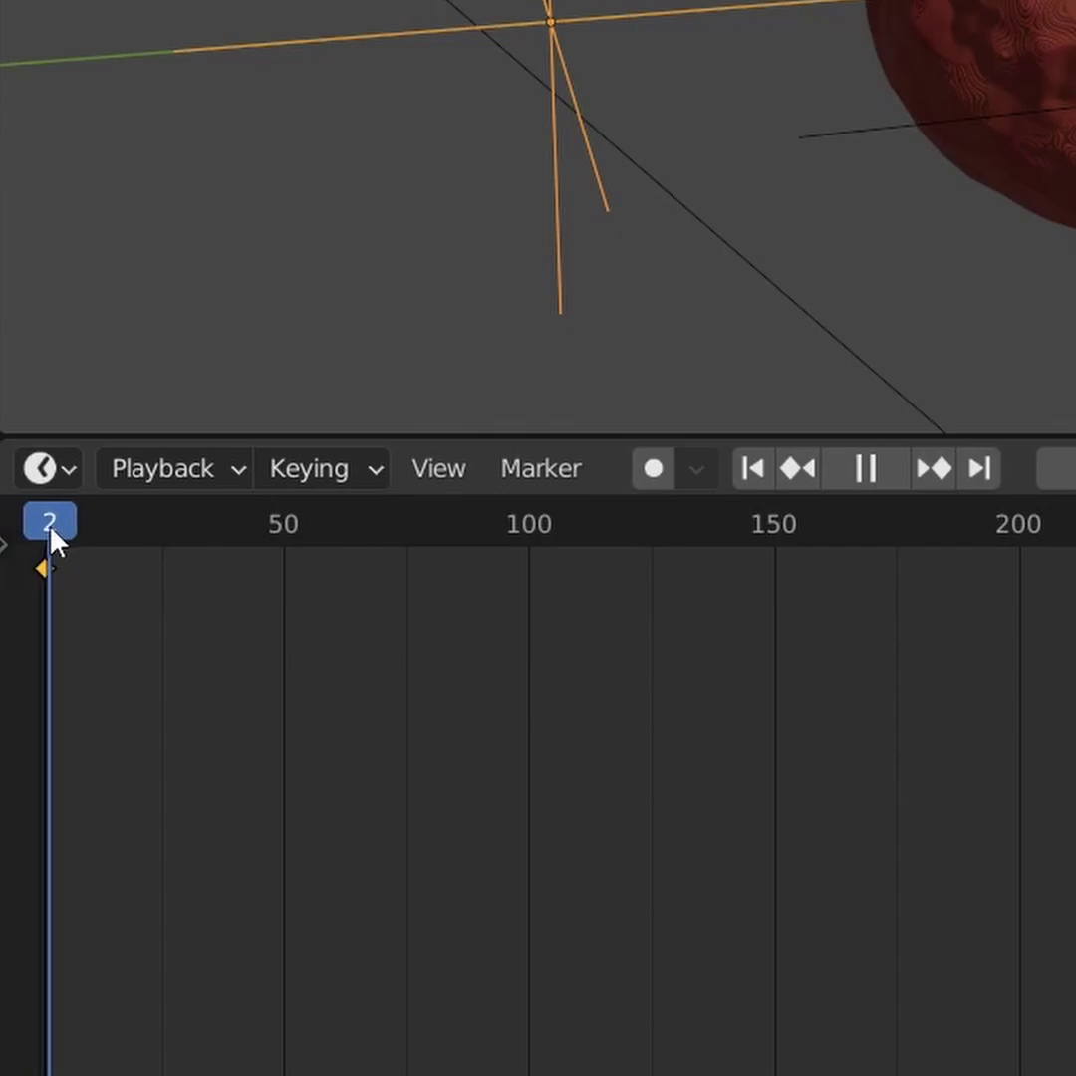
pyautogui.press('space')
pyautogui.write('r')
pyautogui.write('z')
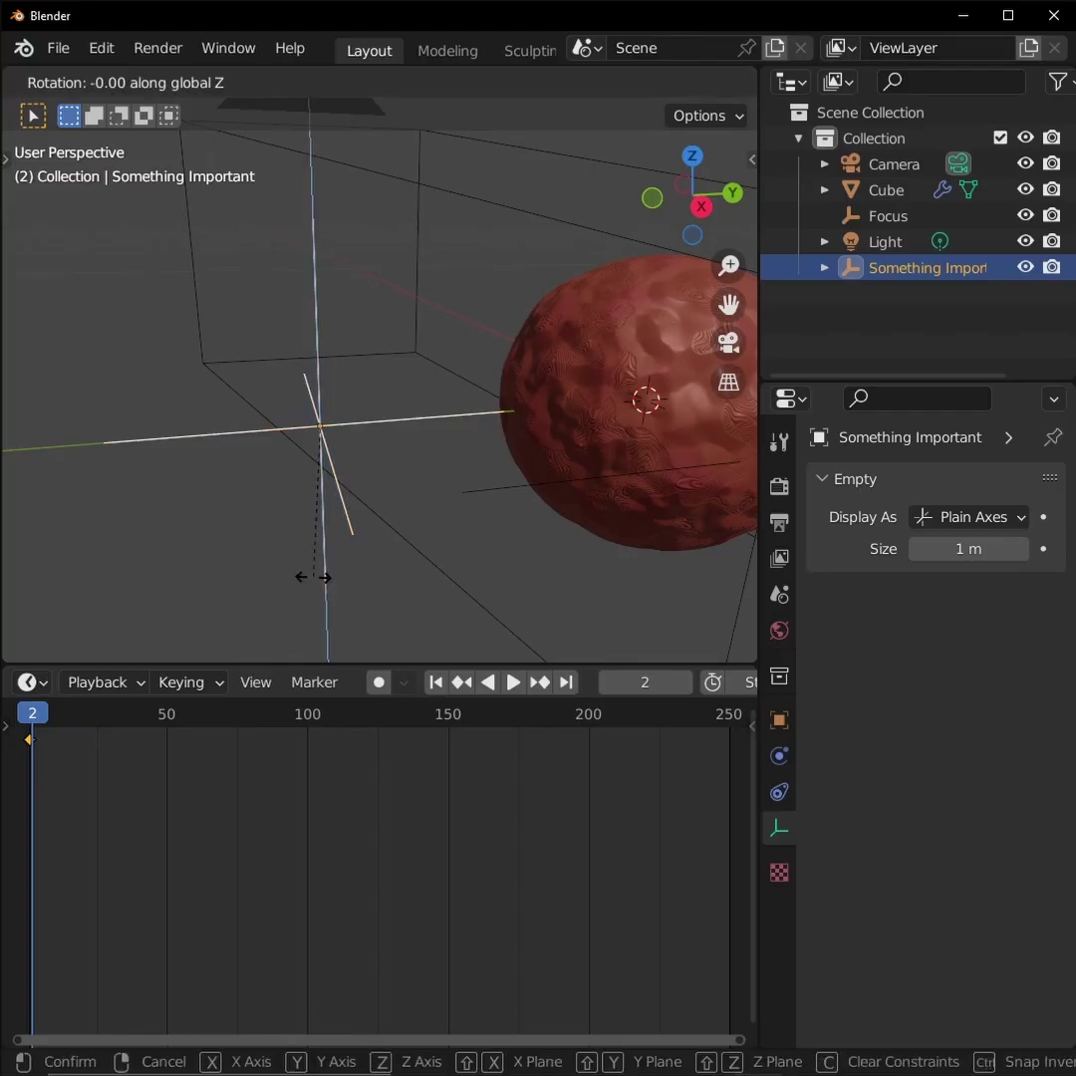
pyautogui.write('45')
pyautogui.press('Return')
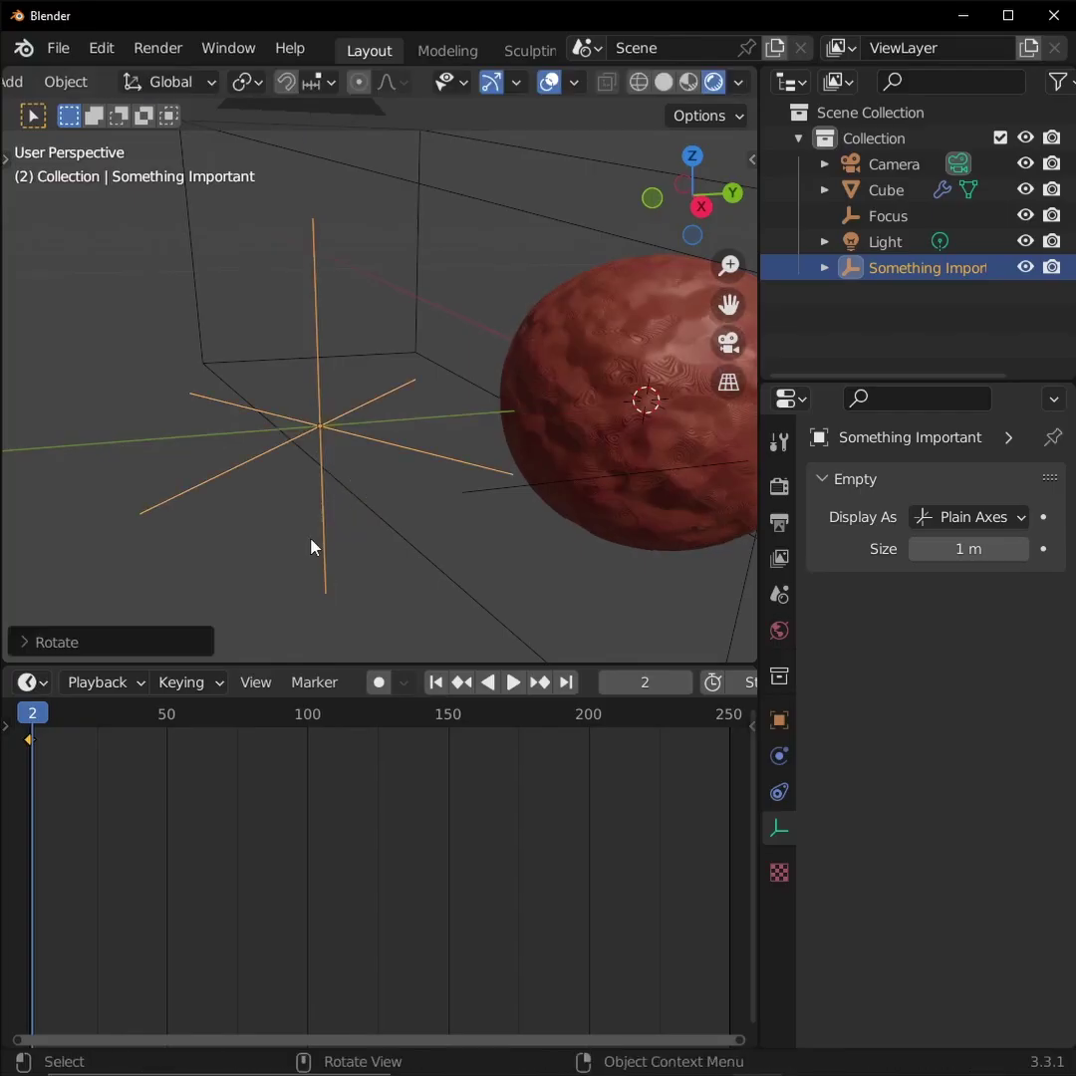
pyautogui.press('i')
pyautogui.click(301, 527)
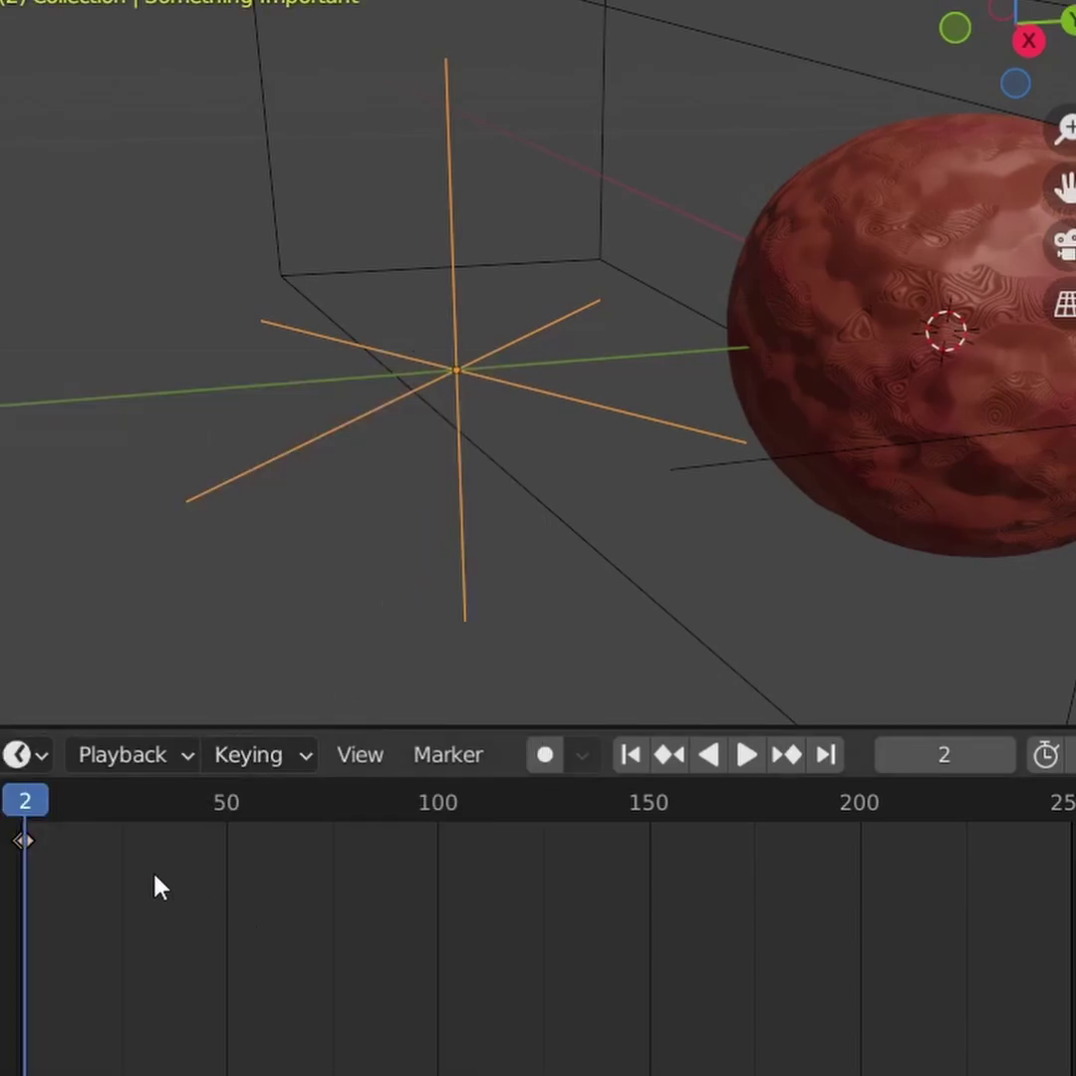
pyautogui.moveTo(499, 668); pyautogui.dragTo(370, 488)
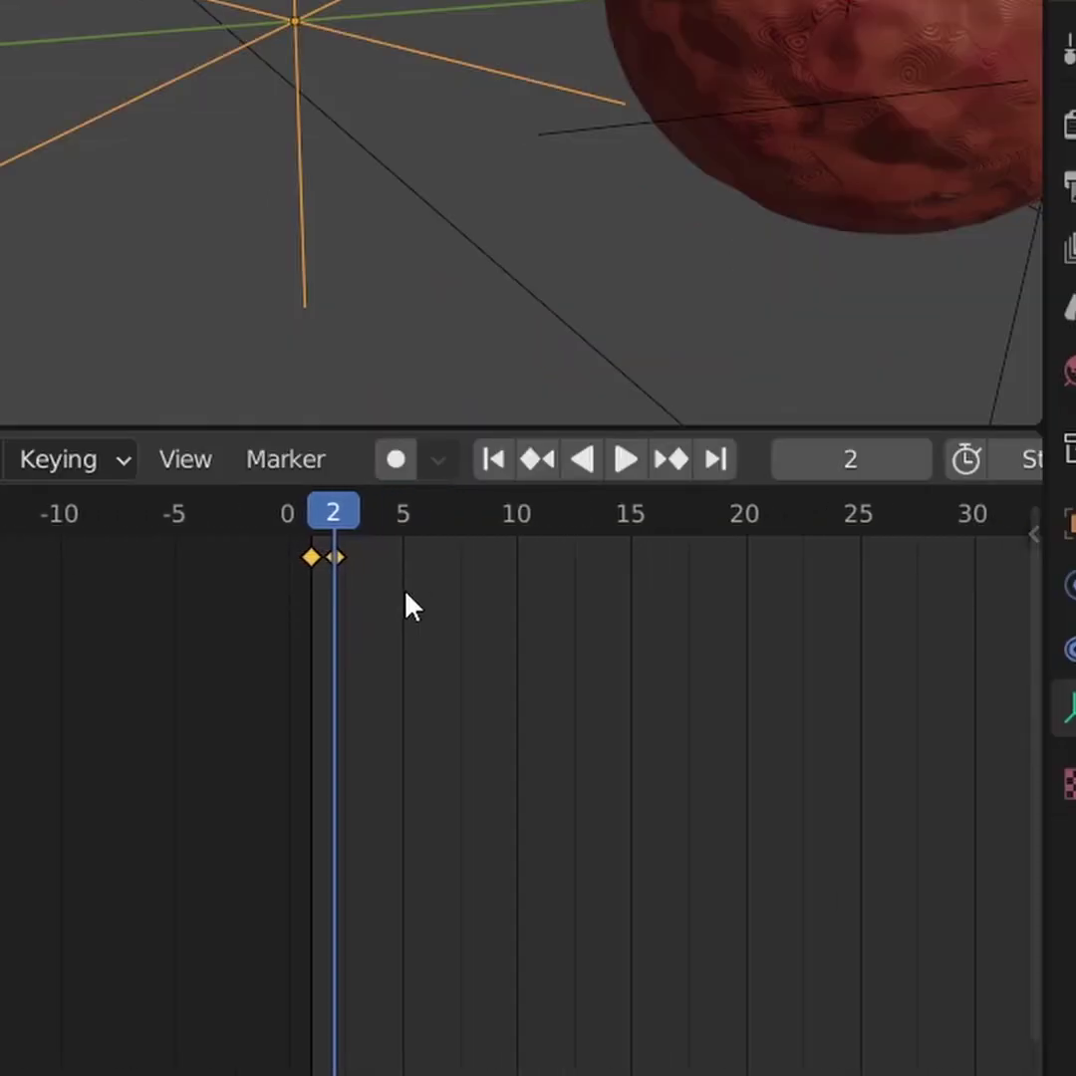
# - Set linear extrapolation on the Something Important empty's keyframes and preview the animation up close through the camera with overlays hidden
pyautogui.hotkey('shift', 'e')
pyautogui.click(391, 642)
pyautogui.scroll(-2, 478, 460)
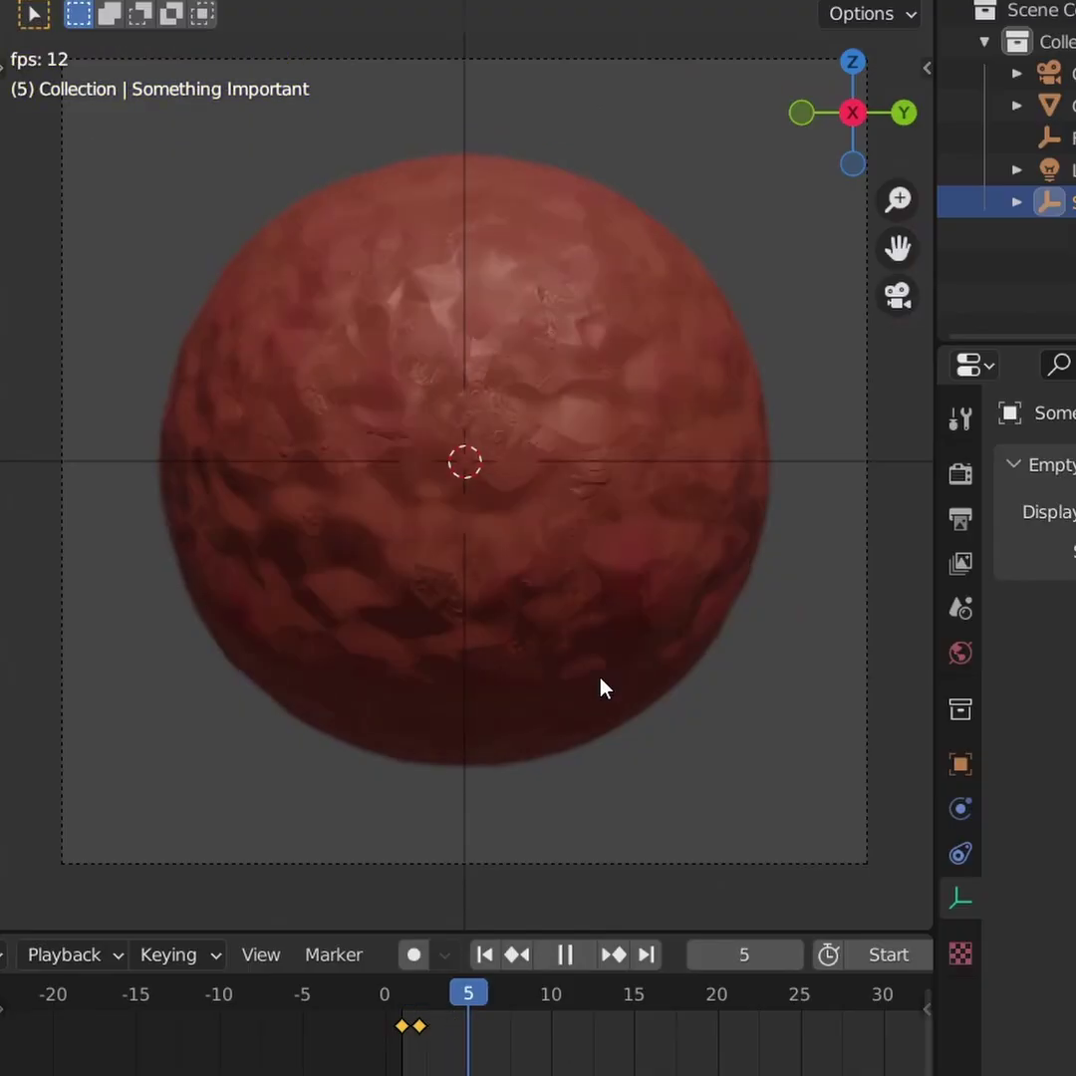
pyautogui.scroll(-1, 606, 681)
pyautogui.scroll(3, 678, 568)
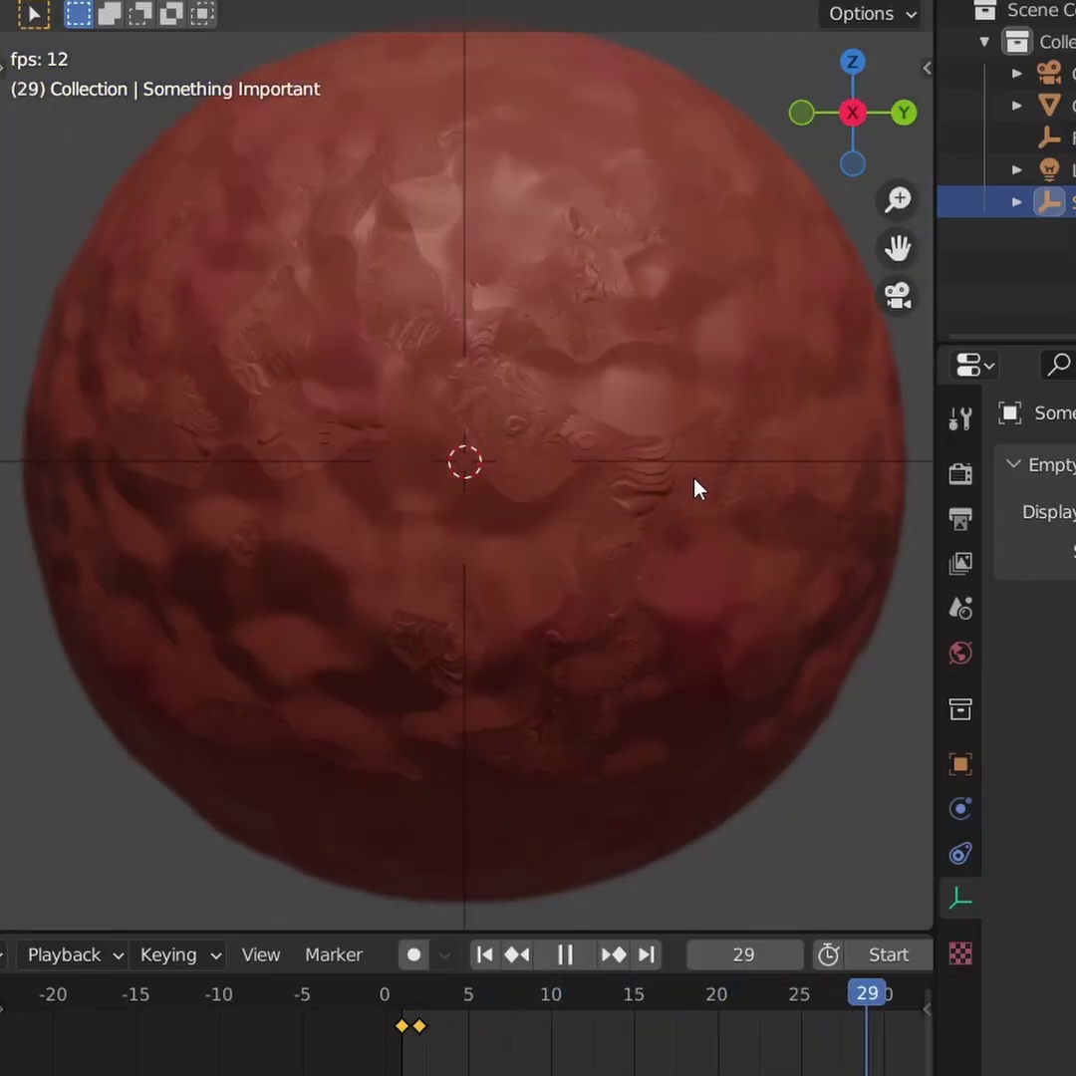
pyautogui.hotkey('alt', 'shift', 'z')
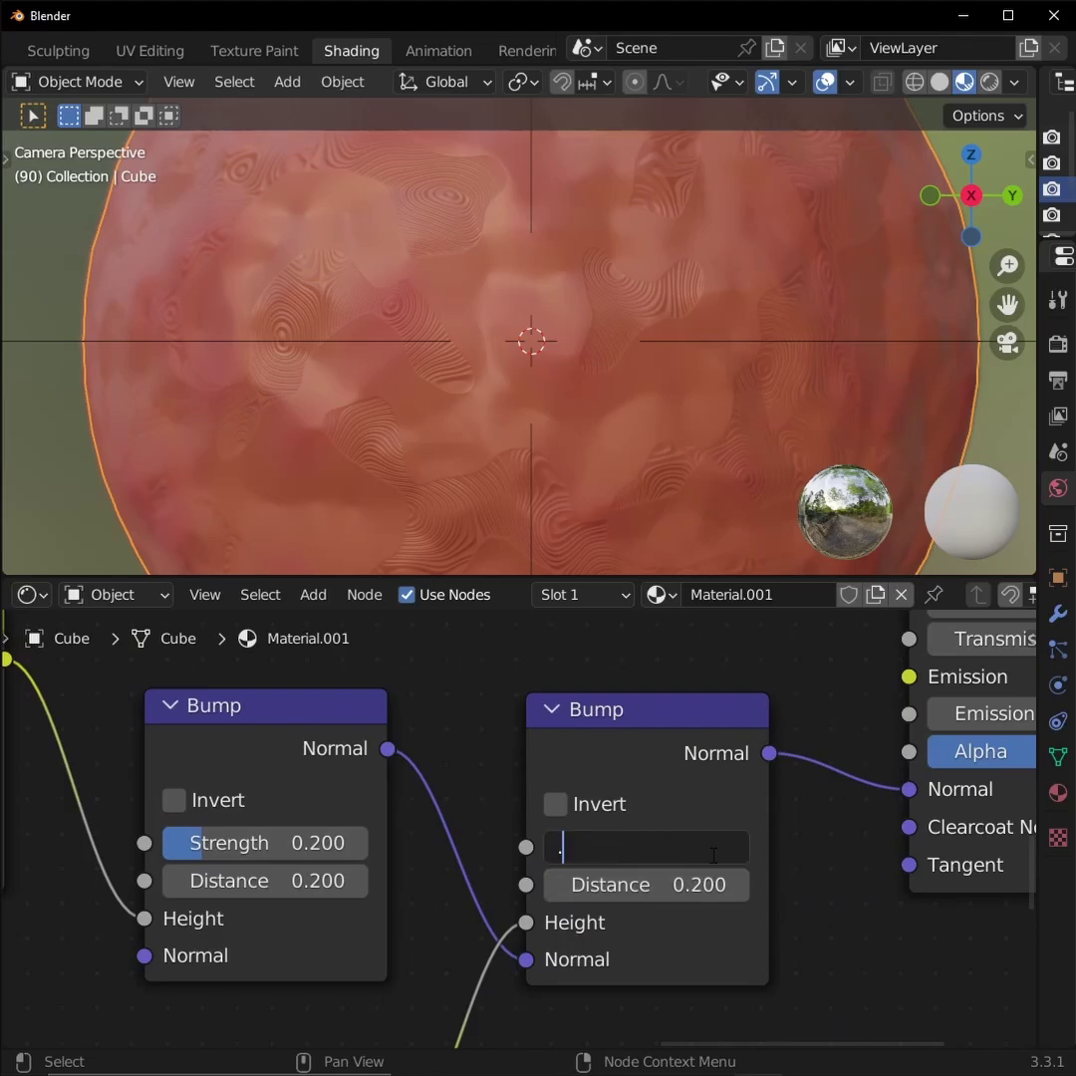
# - Set Strength and Distance to 0.1 on the Bump node feeding the shader, and Strength to 0.1 on the preceding Bump node
pyautogui.write('1')
pyautogui.press('Return')
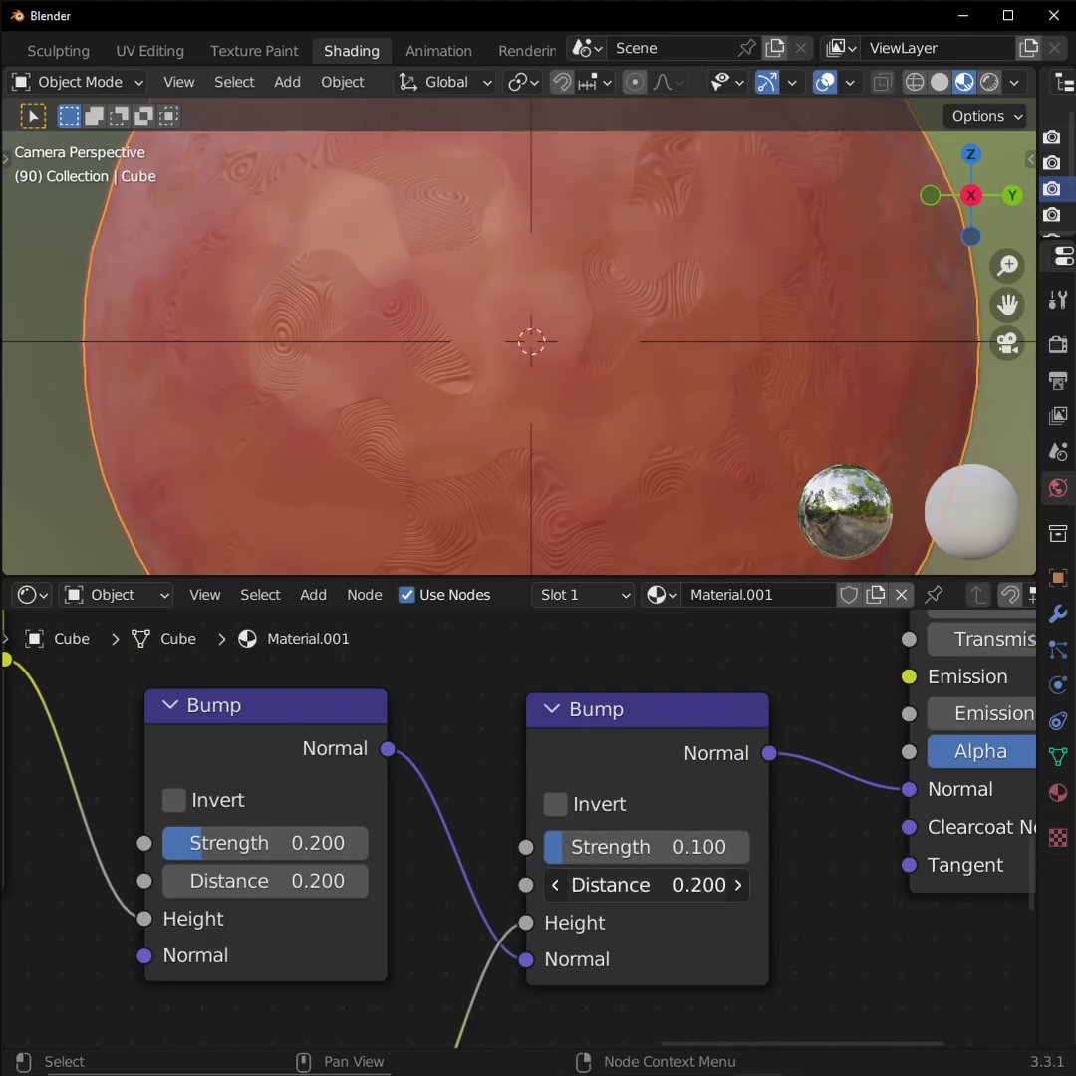
pyautogui.click(333, 846)
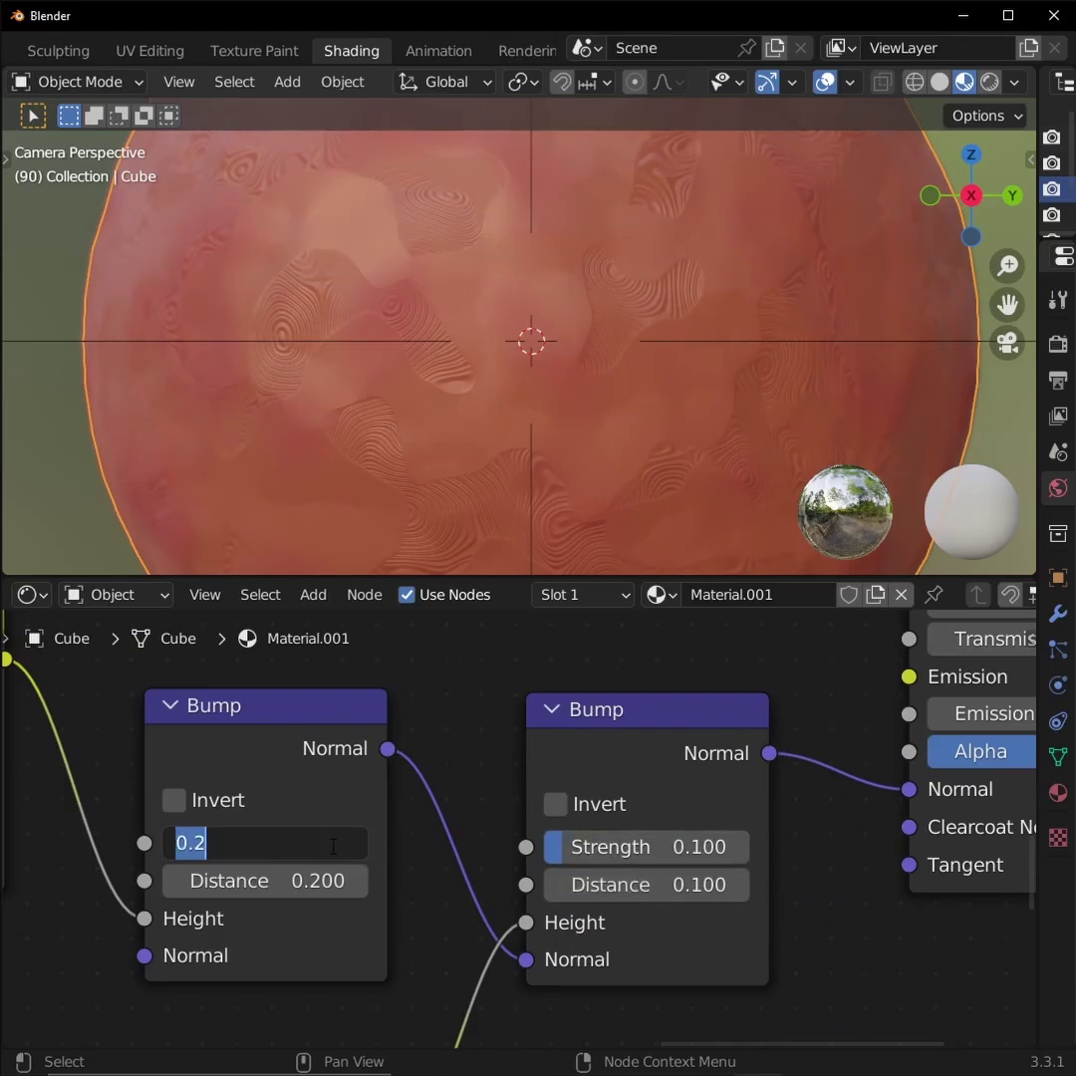
pyautogui.write('.1')
pyautogui.press('Return')
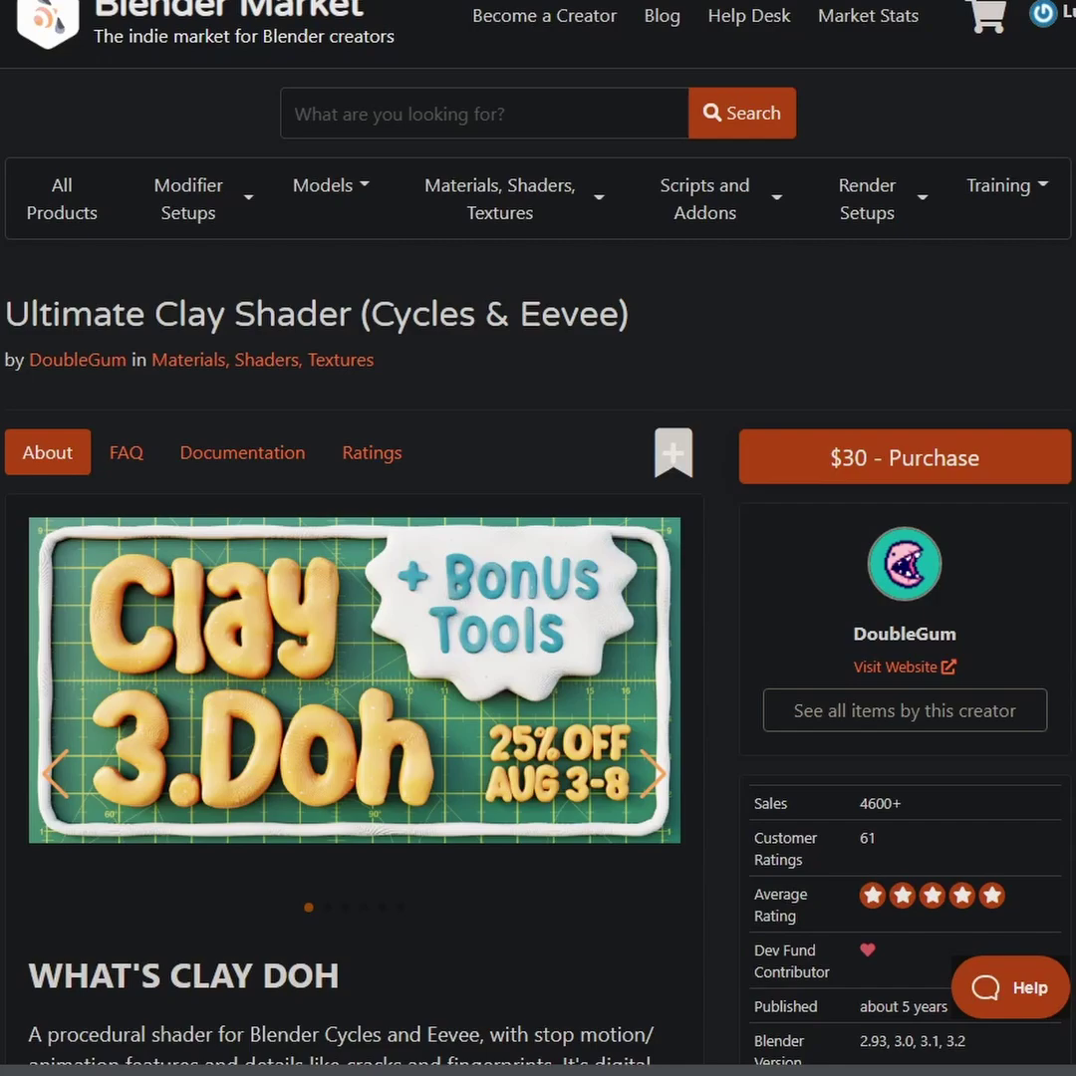
# - Review the description, features and shader presets on the Blender Market page for Ultimate Clay Shader (Cycles & Eevee)
pyautogui.scroll(-7, 538, 538)
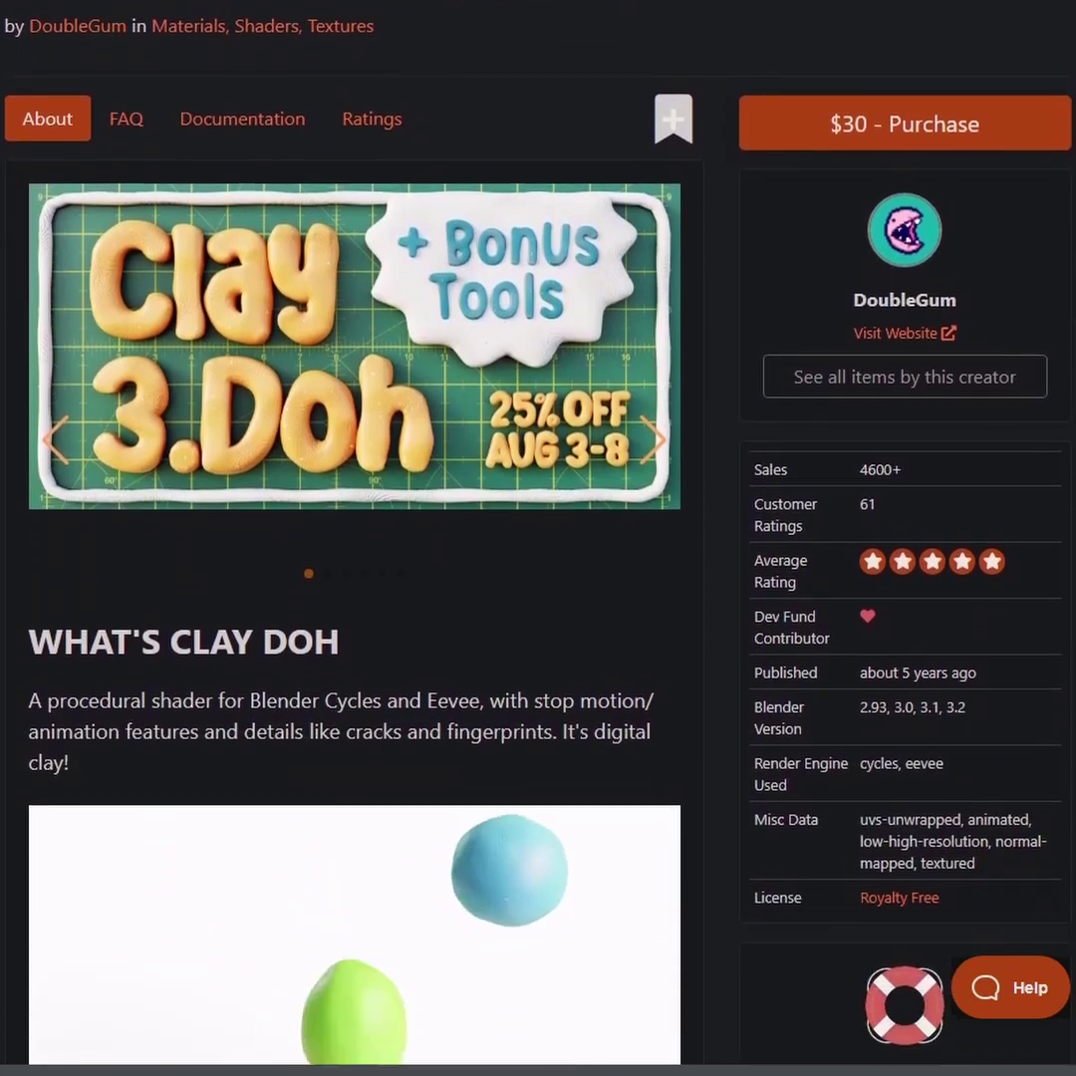
pyautogui.scroll(-7, 538, 538)
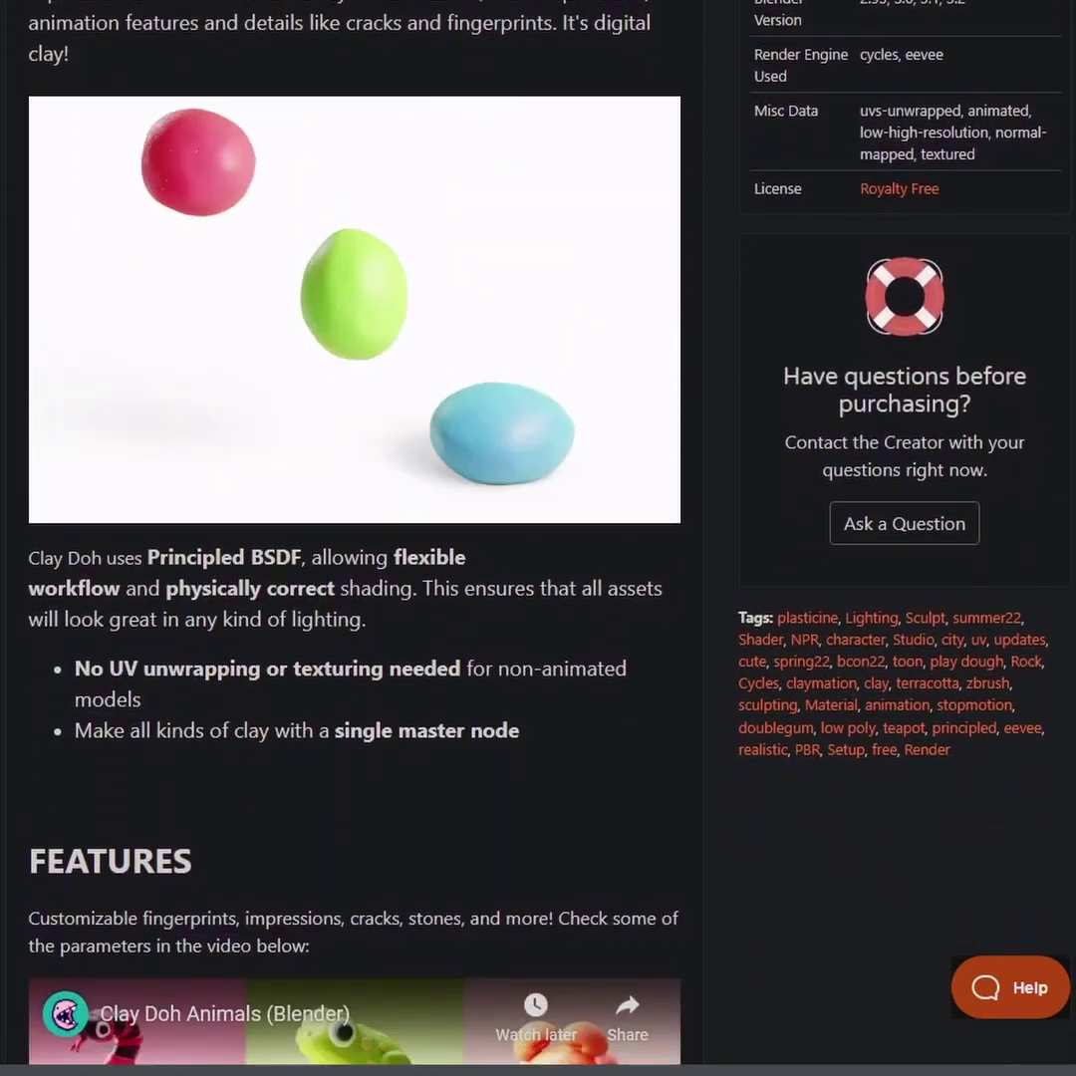
pyautogui.scroll(-7, 538, 538)
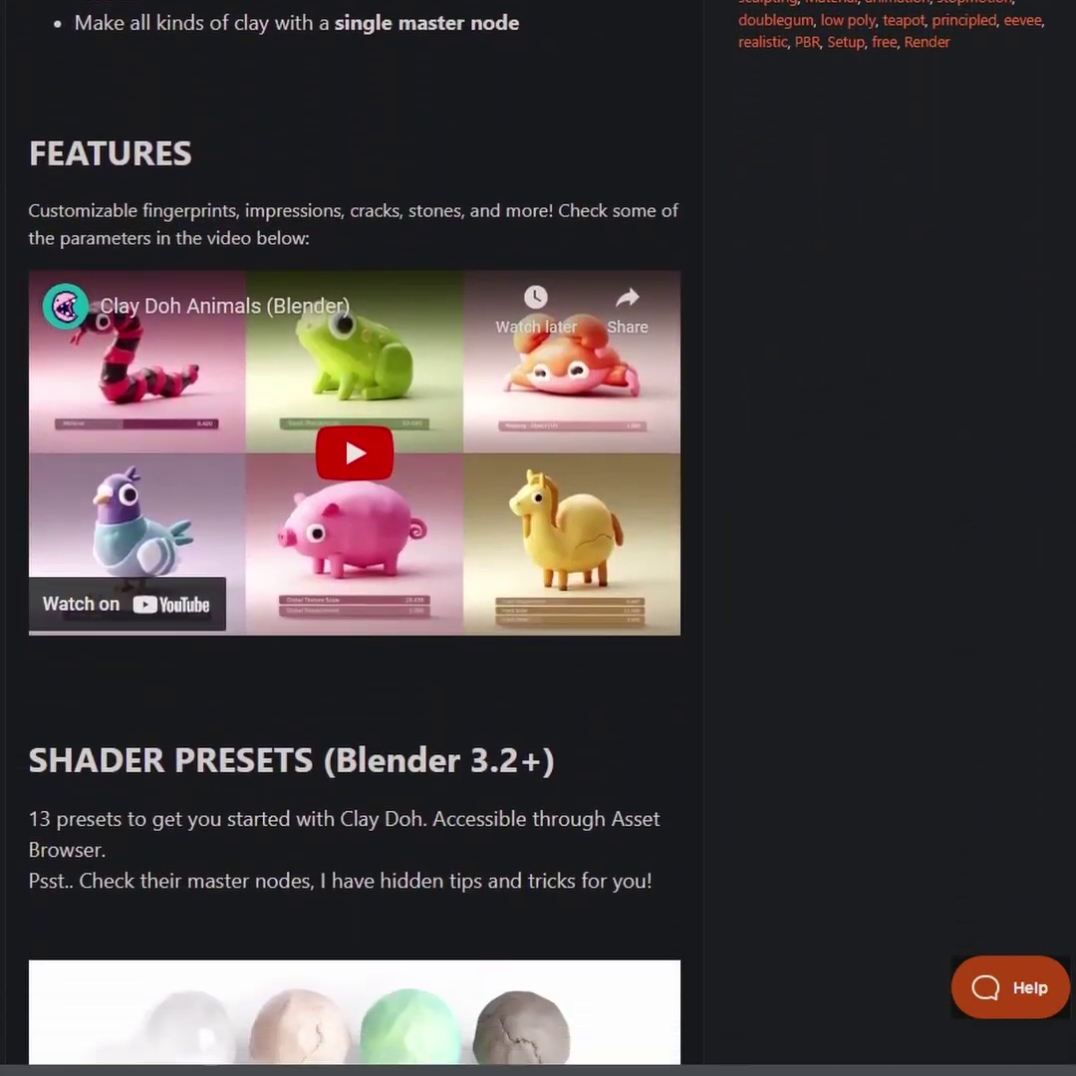
pyautogui.scroll(-7, 538, 538)
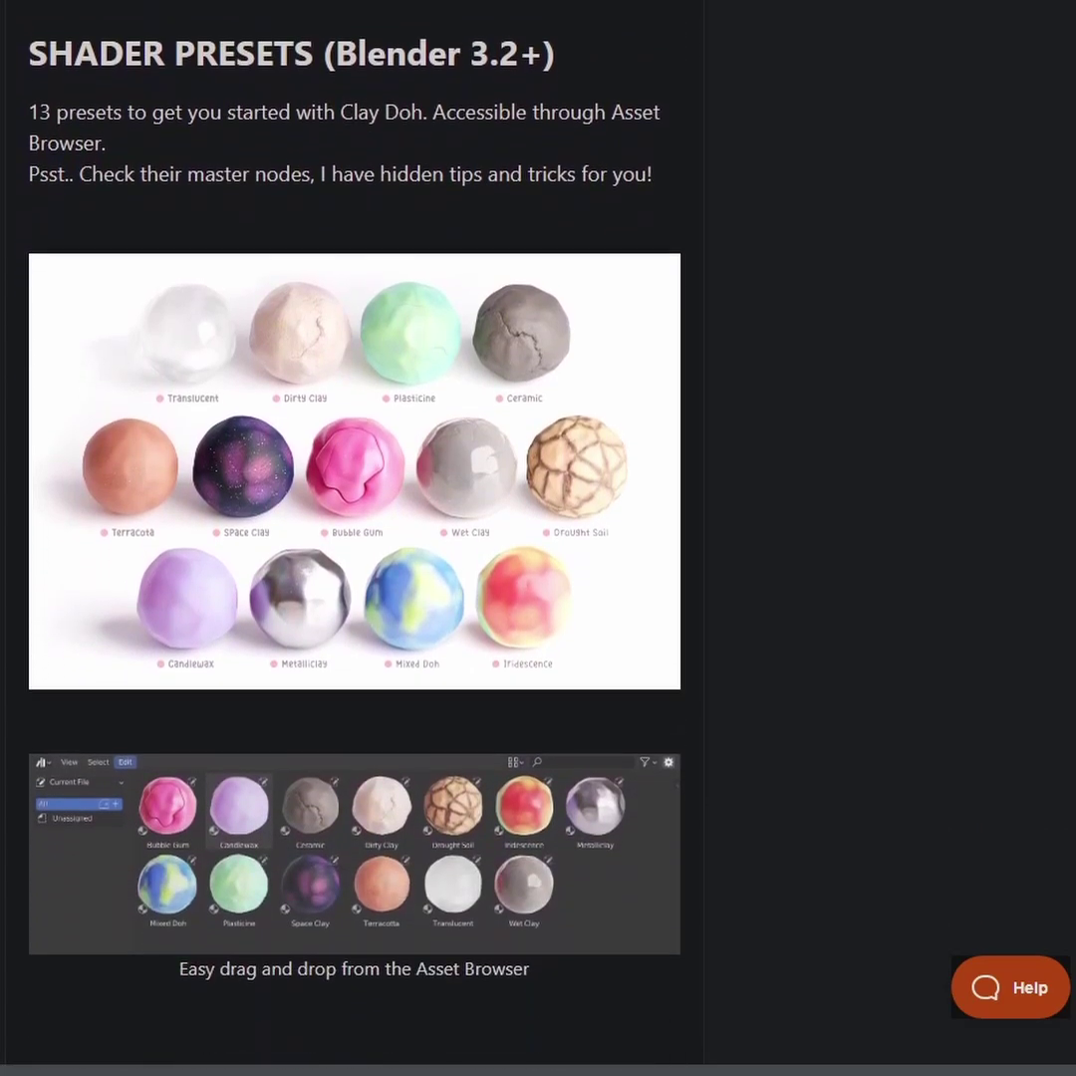
pyautogui.scroll(-3, 538, 538)
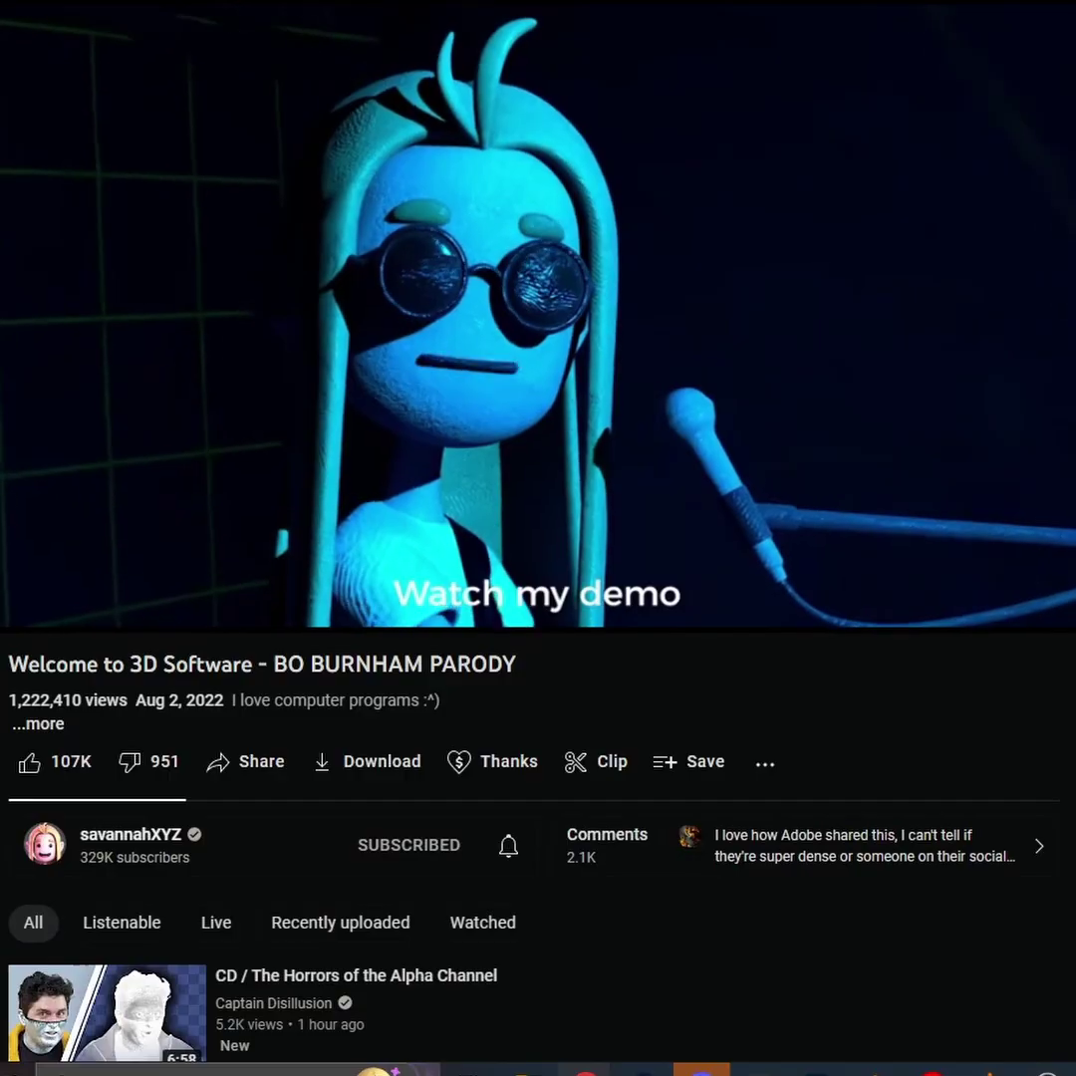